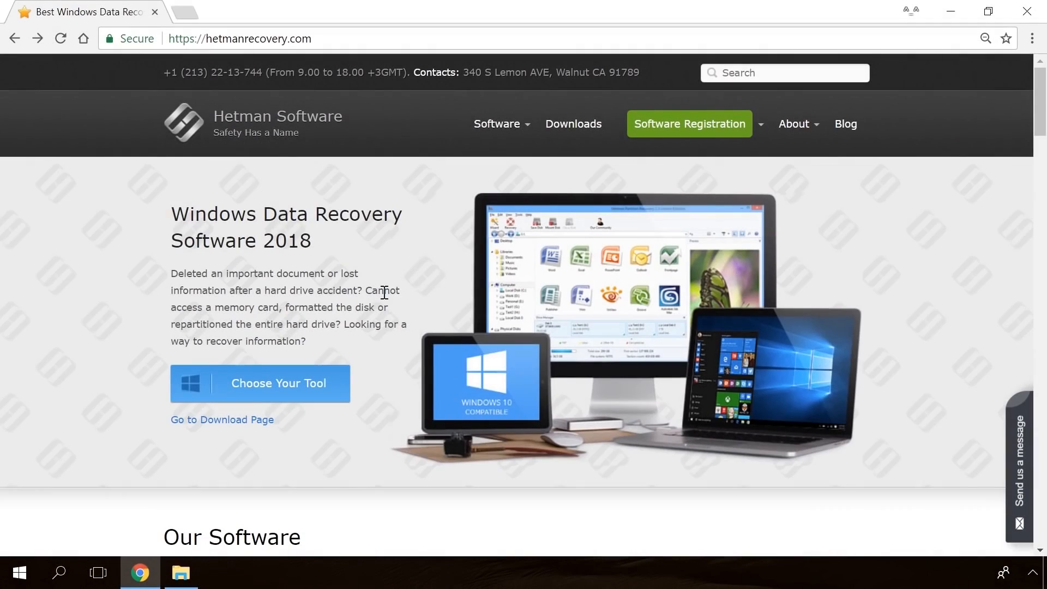
Find Internet Spy 1.0 among the products on the Hetman site and start its free download
scroll(384, 293, down, 20)
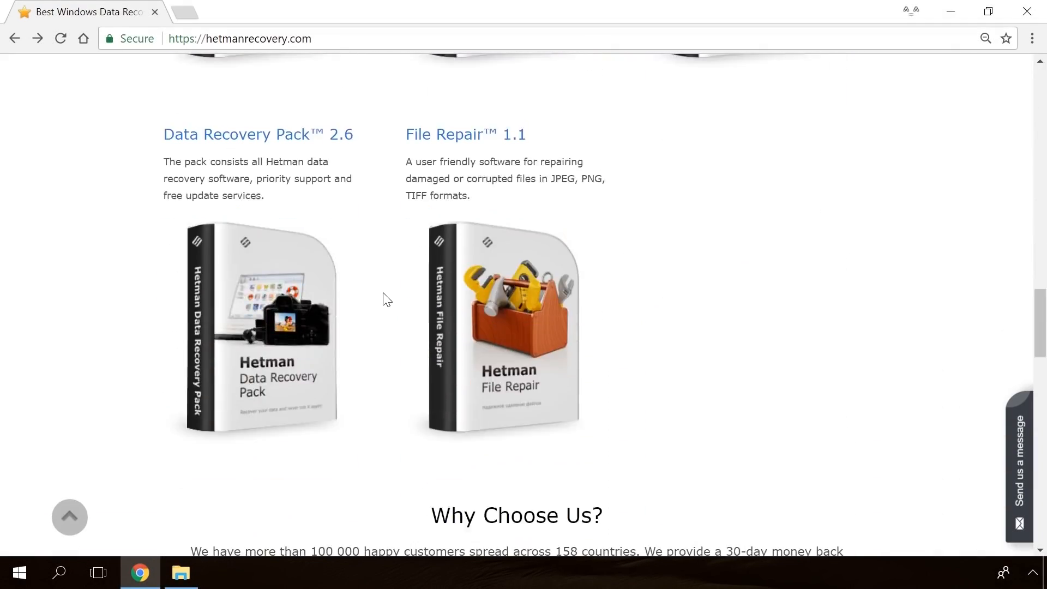
scroll(388, 299, up, 20)
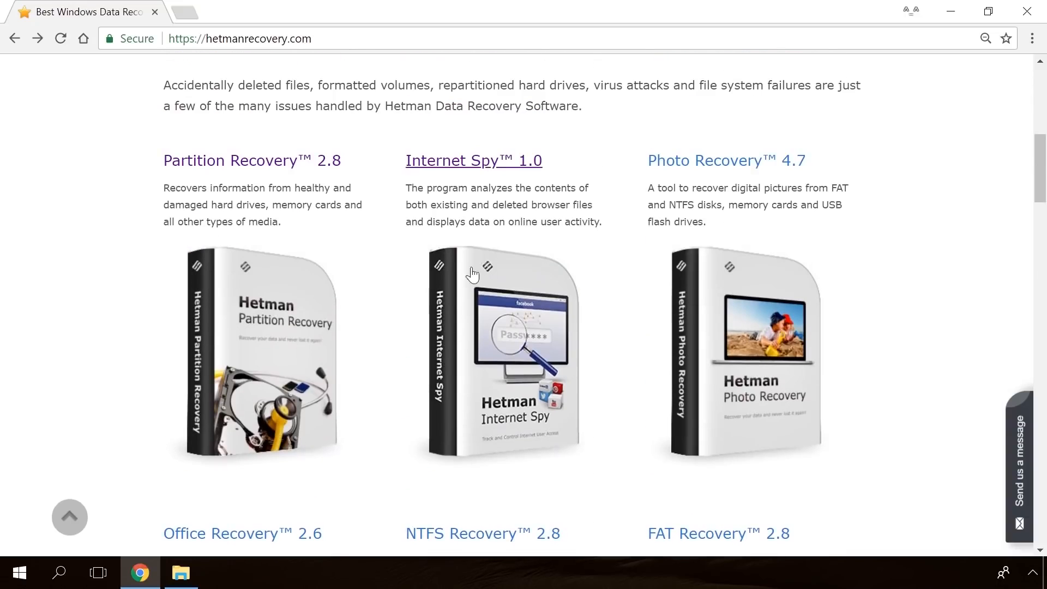
click(491, 162)
scroll(545, 245, down, 3)
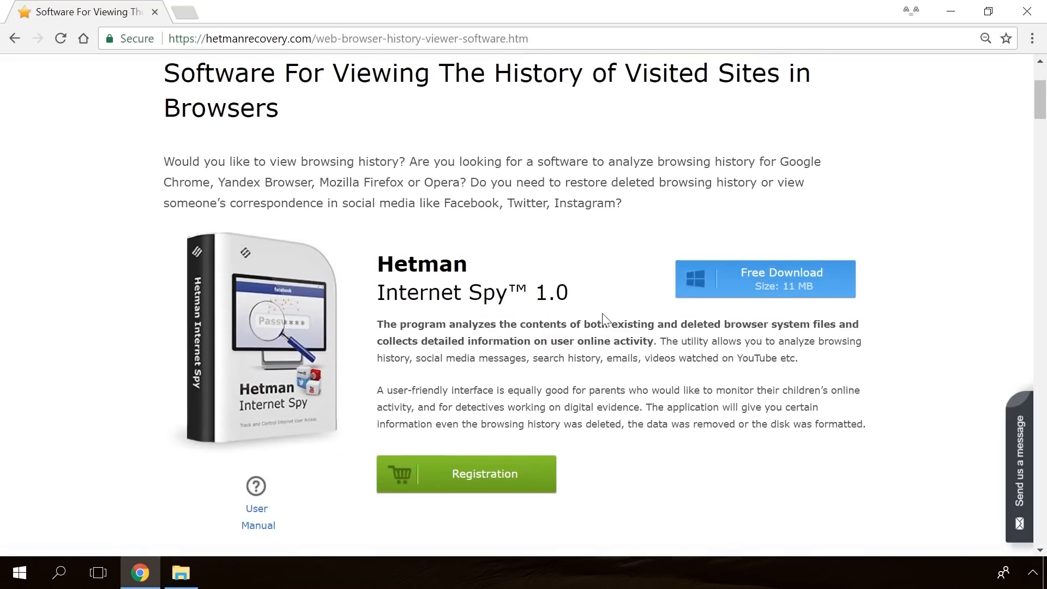
click(799, 286)
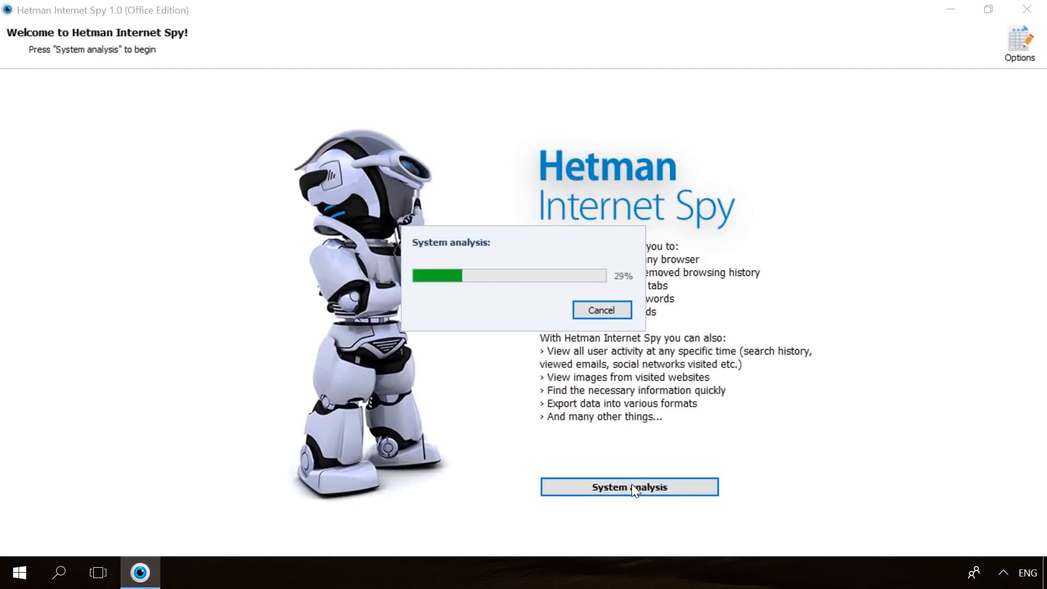
Select the user profile and Google Chrome for analysis in Hetman Internet Spy, and view the saved passwords
click(182, 188)
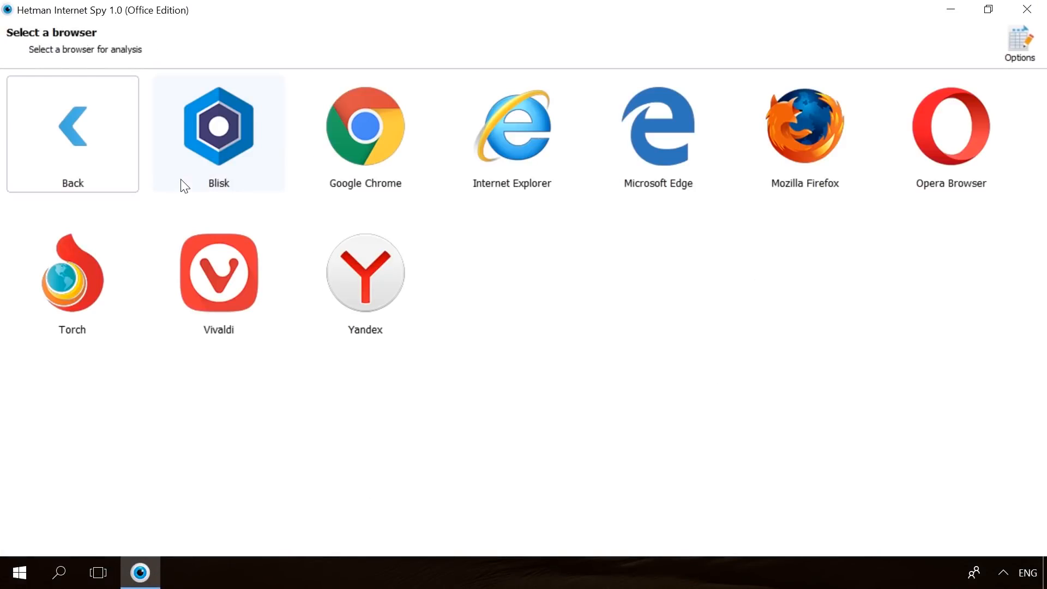
click(333, 177)
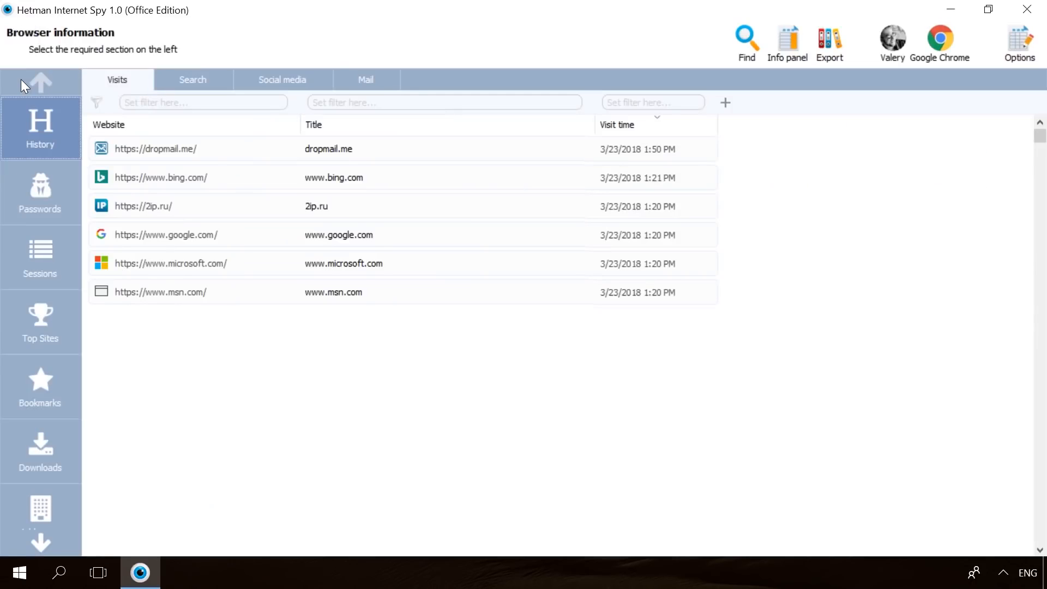
click(17, 178)
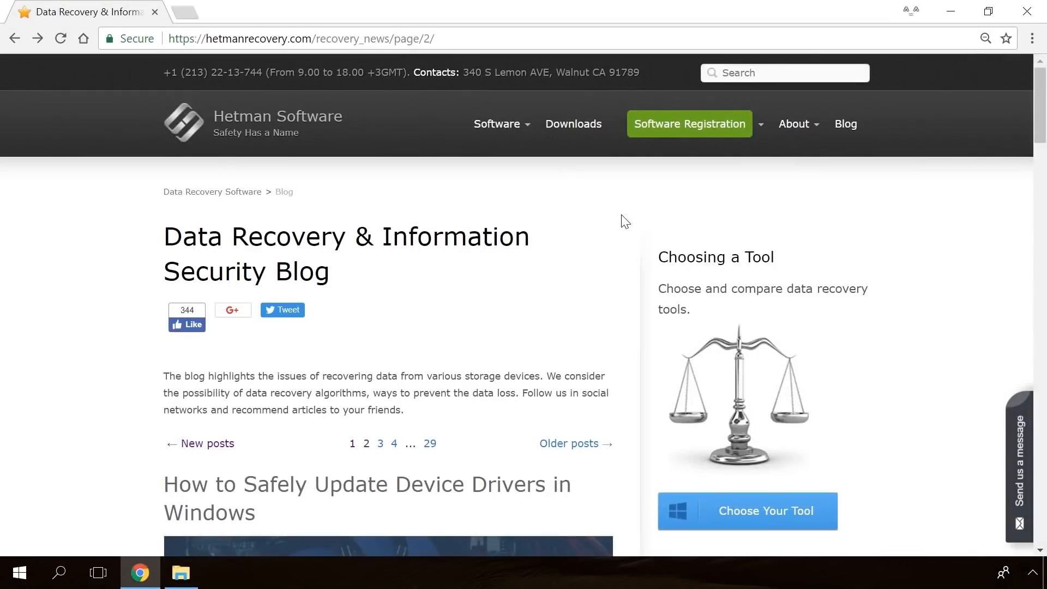
Look through page 2 of the Hetman blog and read the article on the "Windows Detected a Hard Disk Problem" error
scroll(625, 221, down, 20)
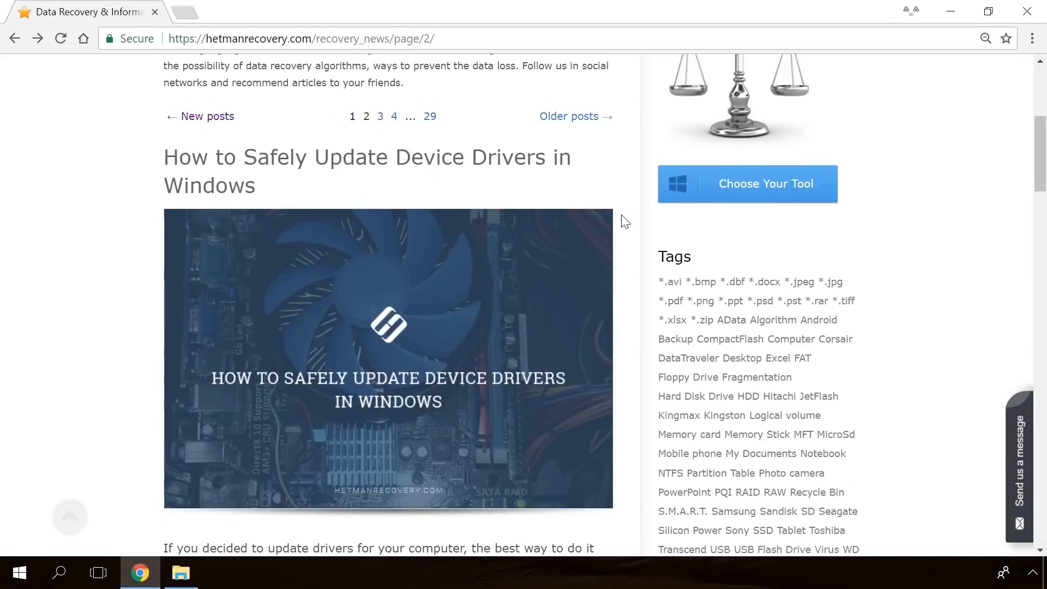
scroll(622, 218, down, 15)
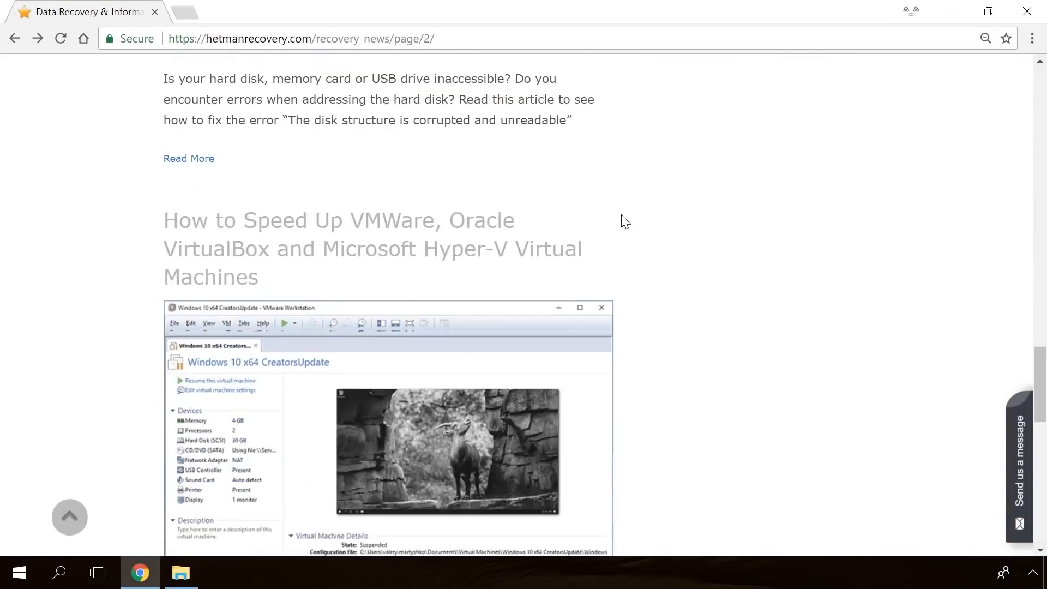
scroll(621, 219, up, 12)
scroll(622, 220, up, 15)
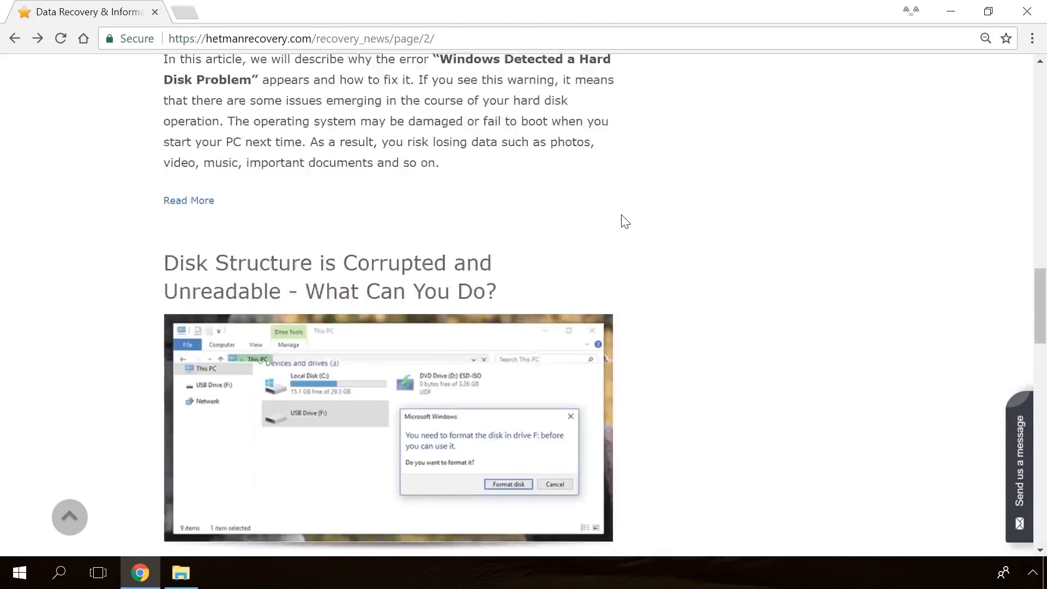
click(398, 296)
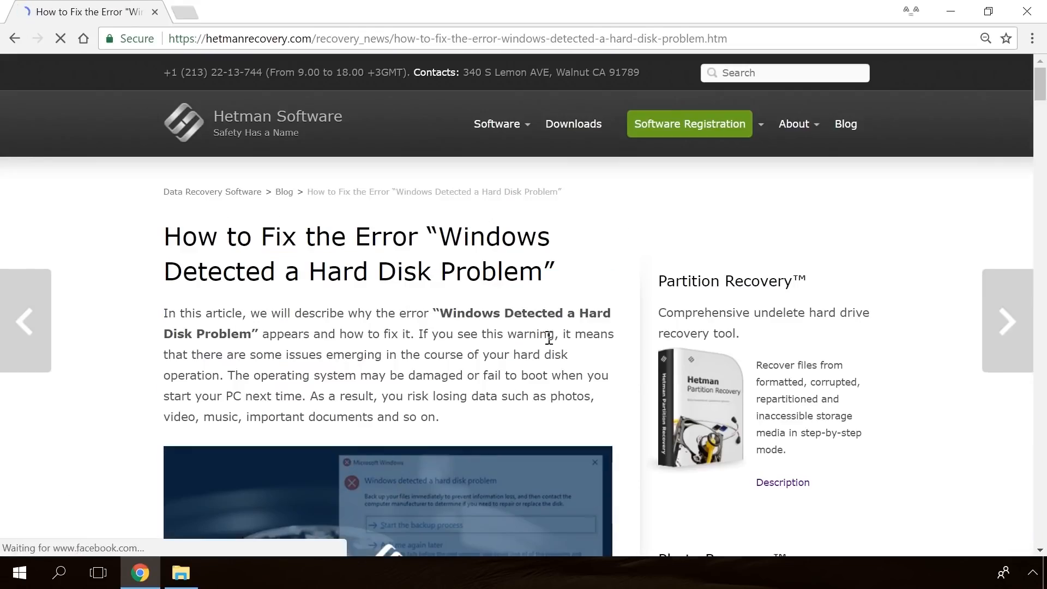
scroll(626, 349, down, 10)
scroll(627, 354, down, 20)
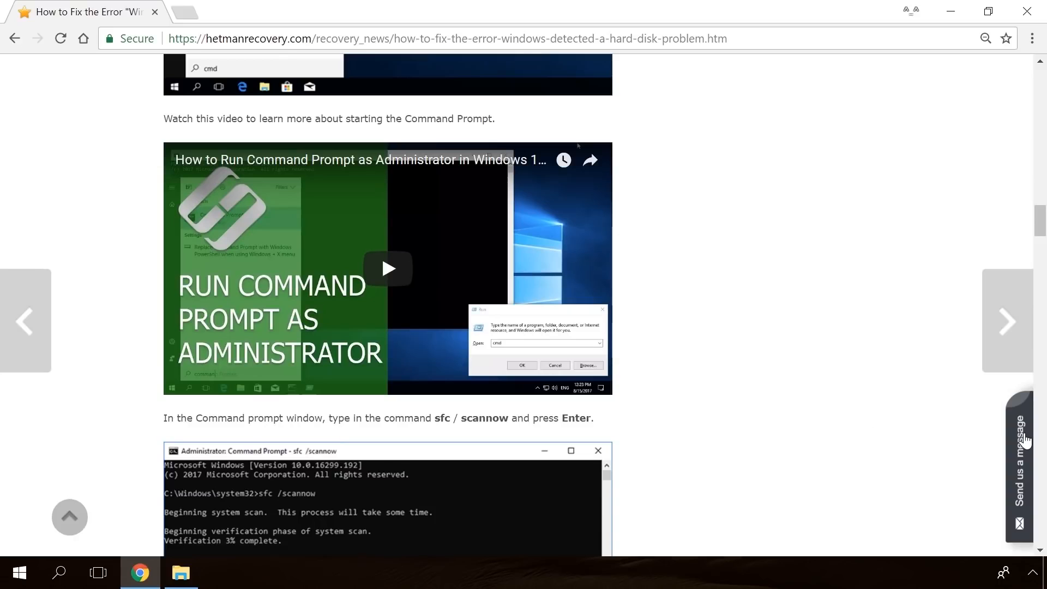
Open the site's message form and start the message with "Hello"
click(1025, 439)
text(He)
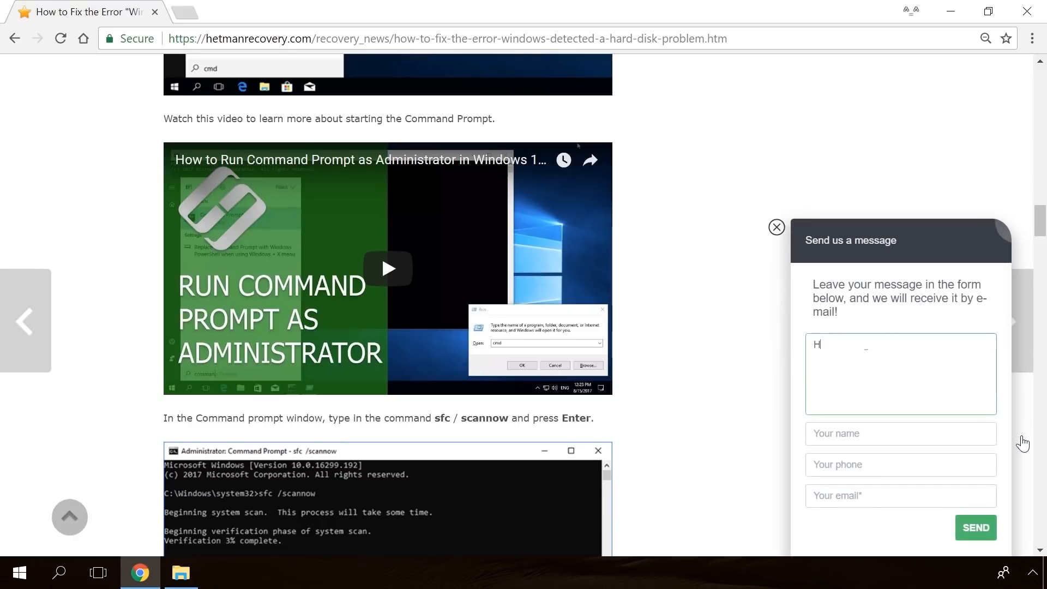
text(llo)
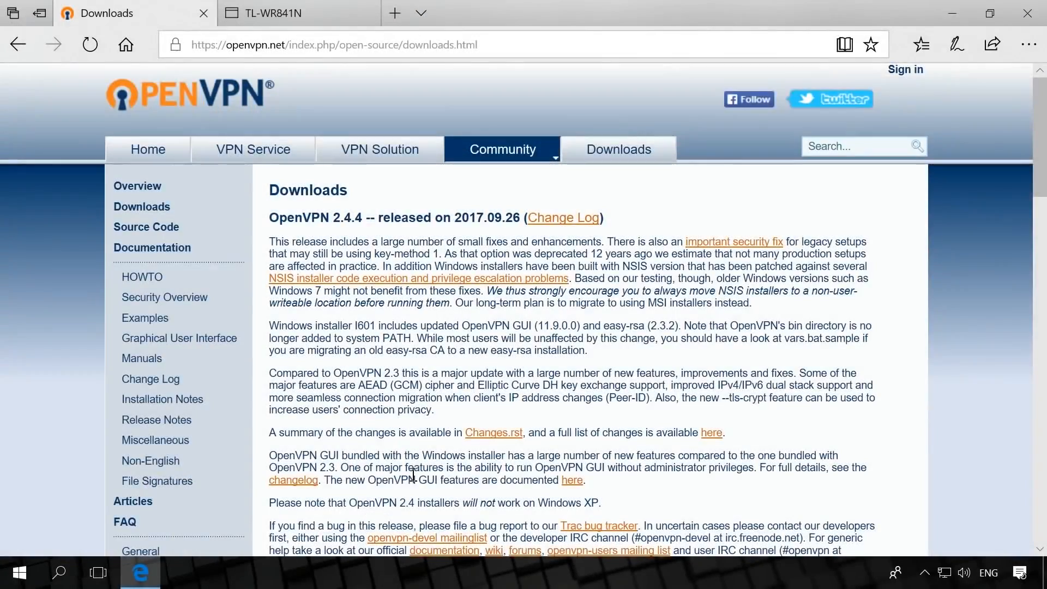
Get the Windows installer openvpn-install-2.4.4-I601.exe from the OpenVPN downloads page and accept the setup's license agreement
scroll(420, 474, down, 3)
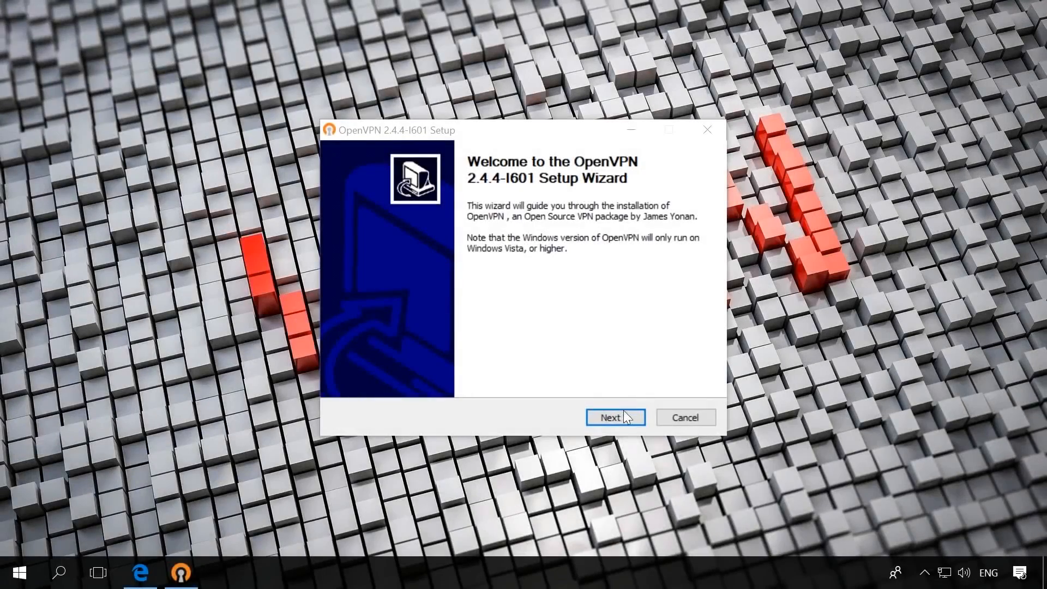
click(622, 413)
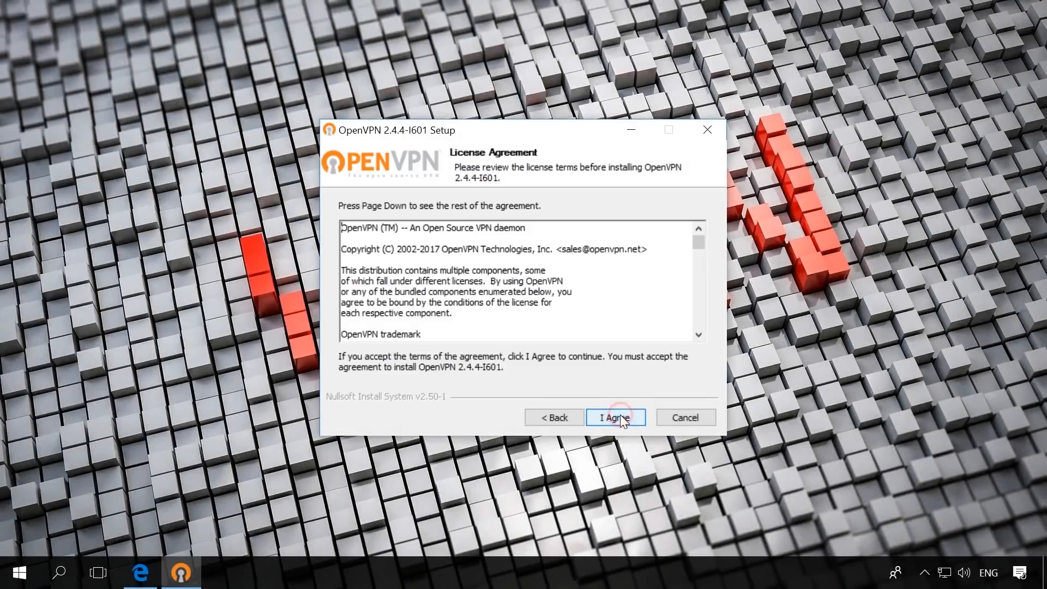
click(620, 416)
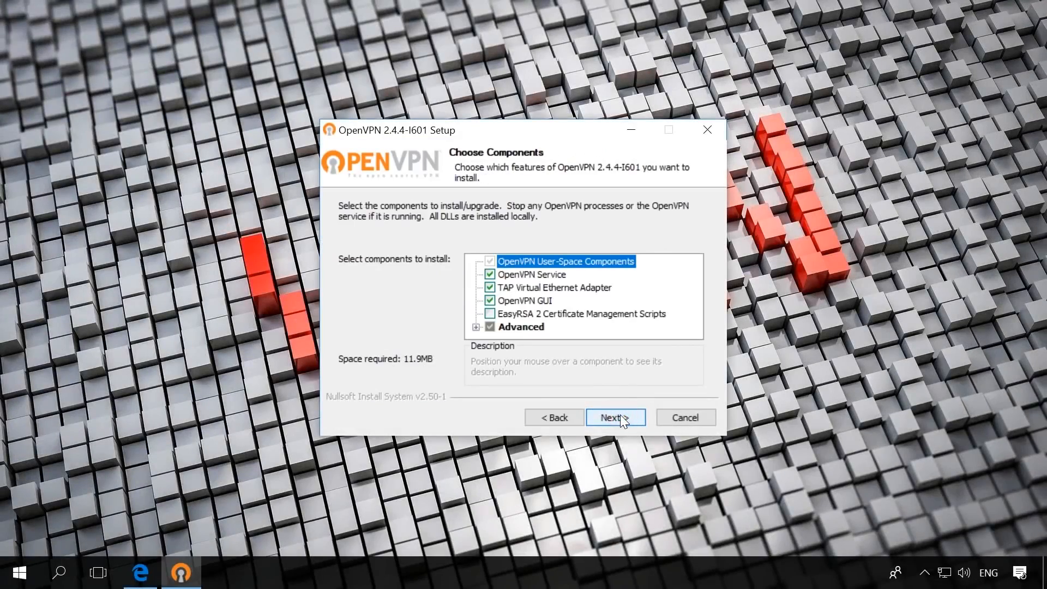
Include the EasyRSA 2 Certificate Management Scripts component and install OpenVPN into C:\Program Files\OpenVPN
click(490, 315)
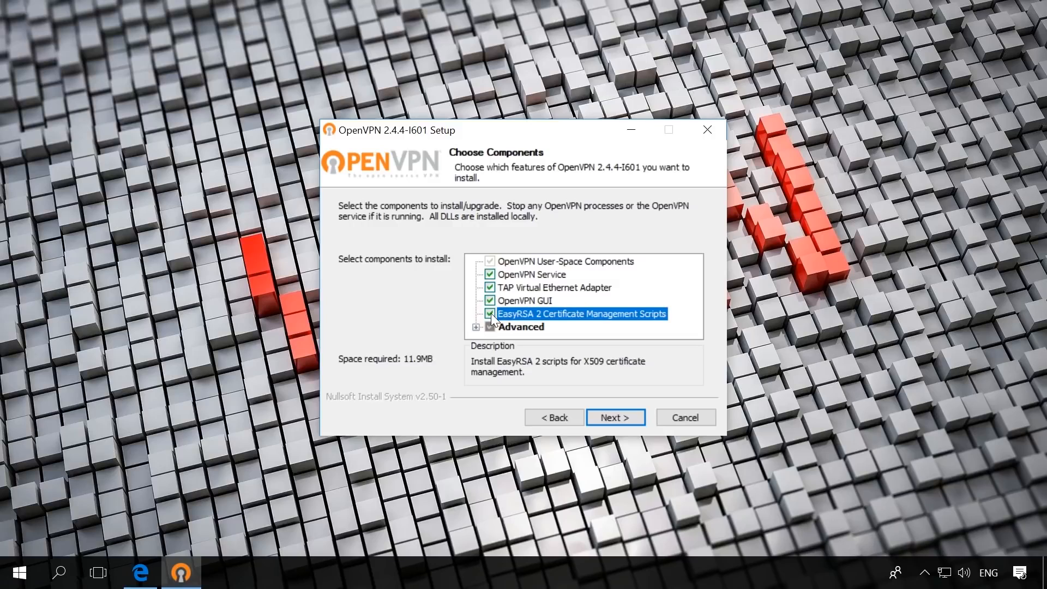
click(623, 423)
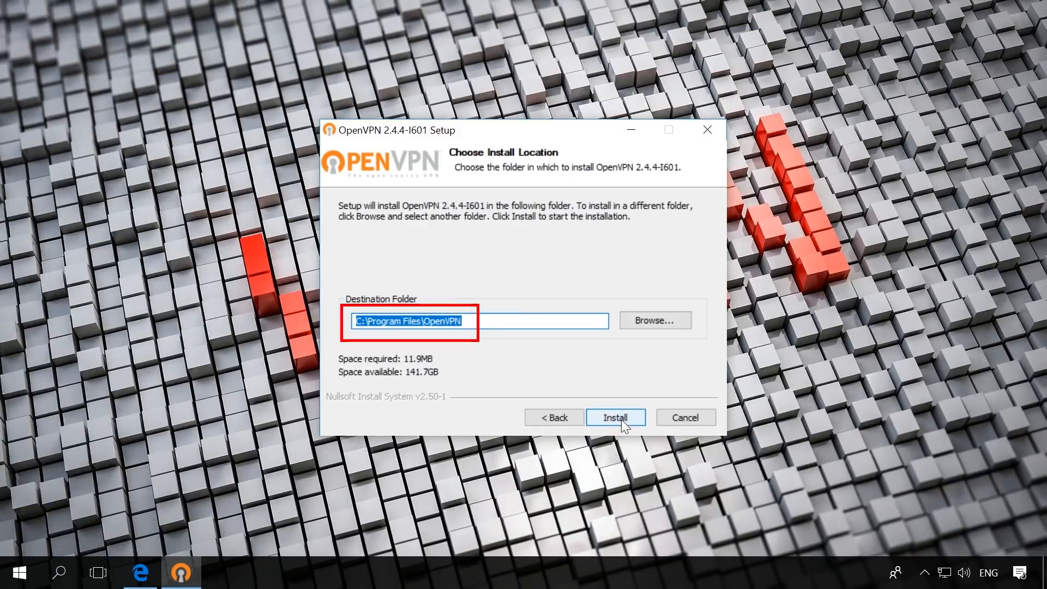
click(620, 420)
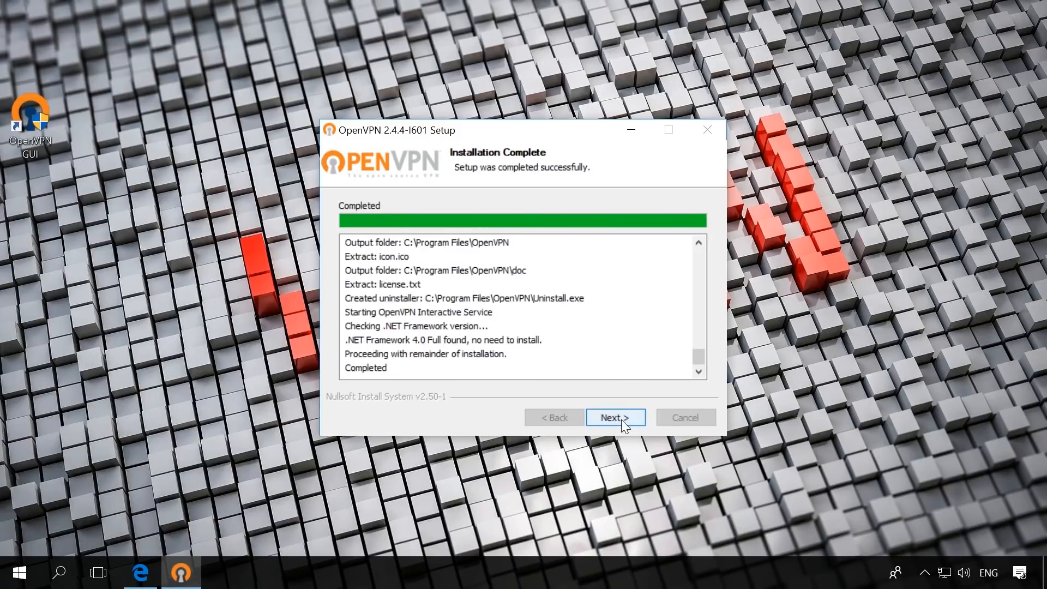
Complete the OpenVPN setup wizard with the Show Readme option turned off
click(622, 420)
click(502, 266)
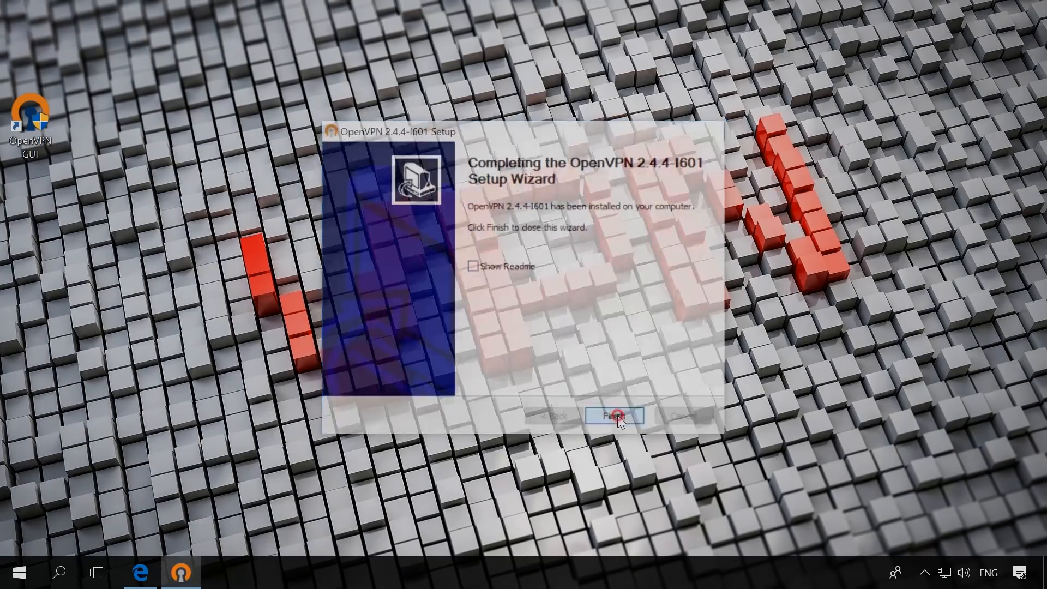
click(614, 418)
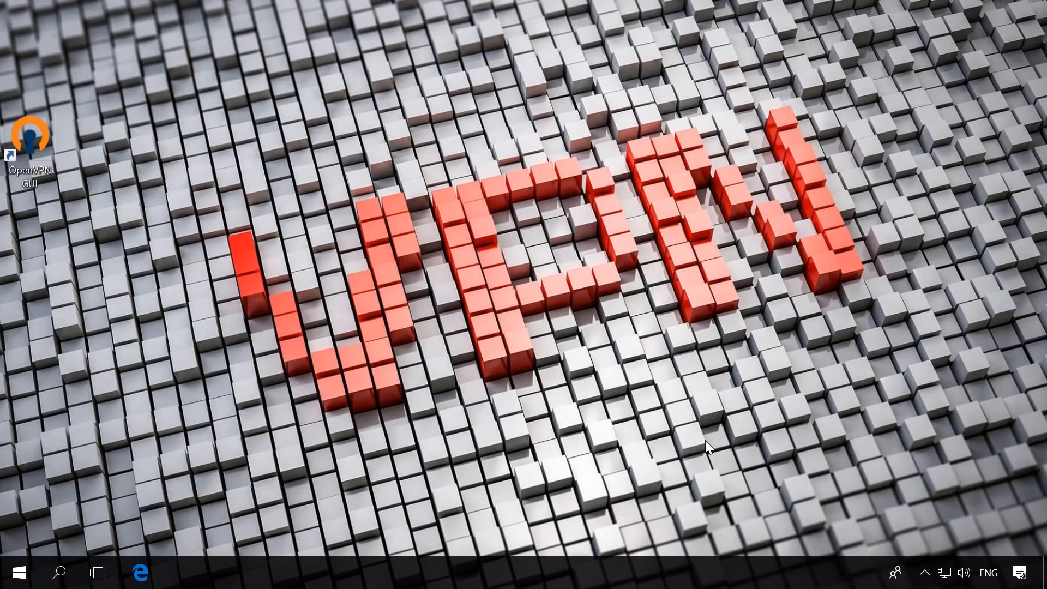
Open the list of network adapters from the Windows network and Internet settings
click(945, 573)
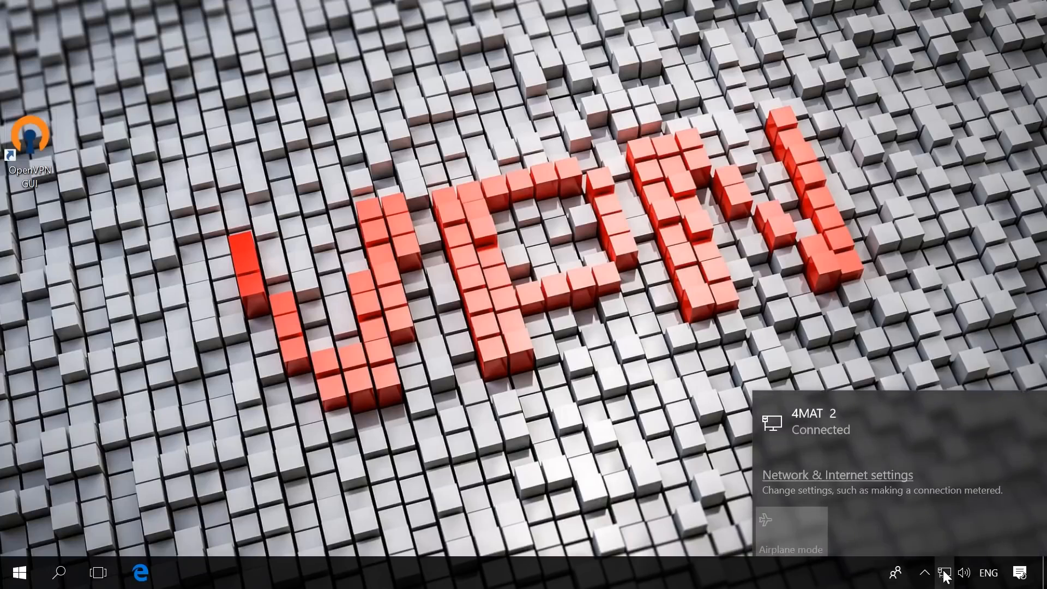
click(816, 470)
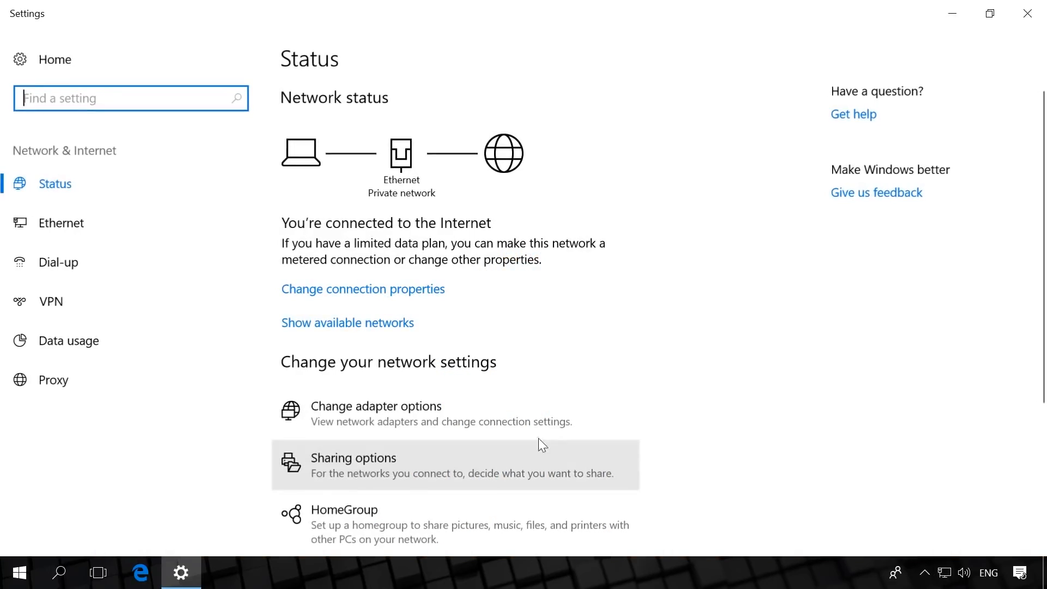
click(372, 414)
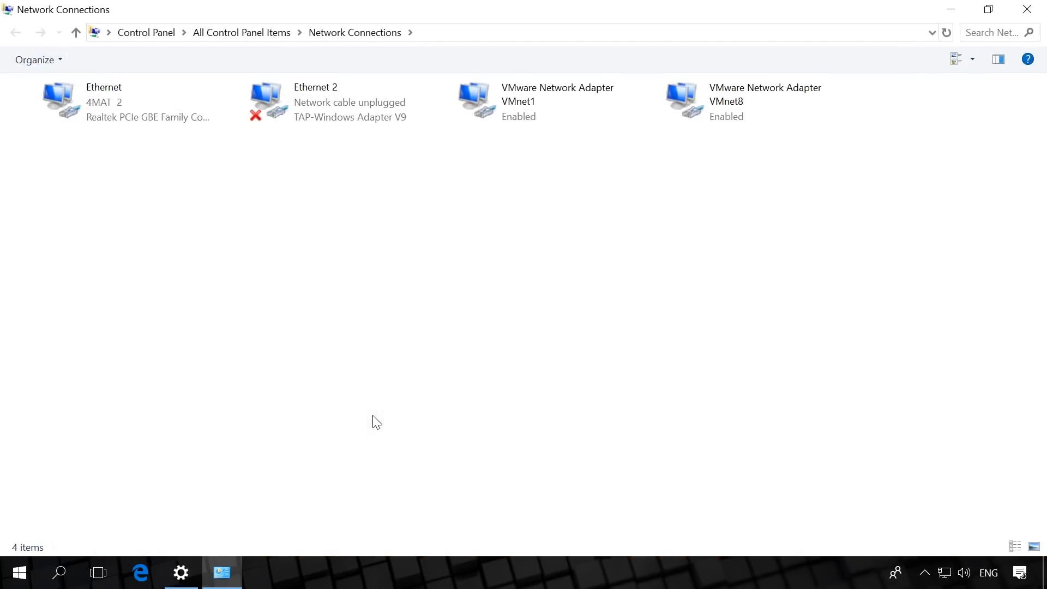
Rename the TAP-Windows Adapter V9 connection "Ethernet 2" to ServerVPN
click(318, 102)
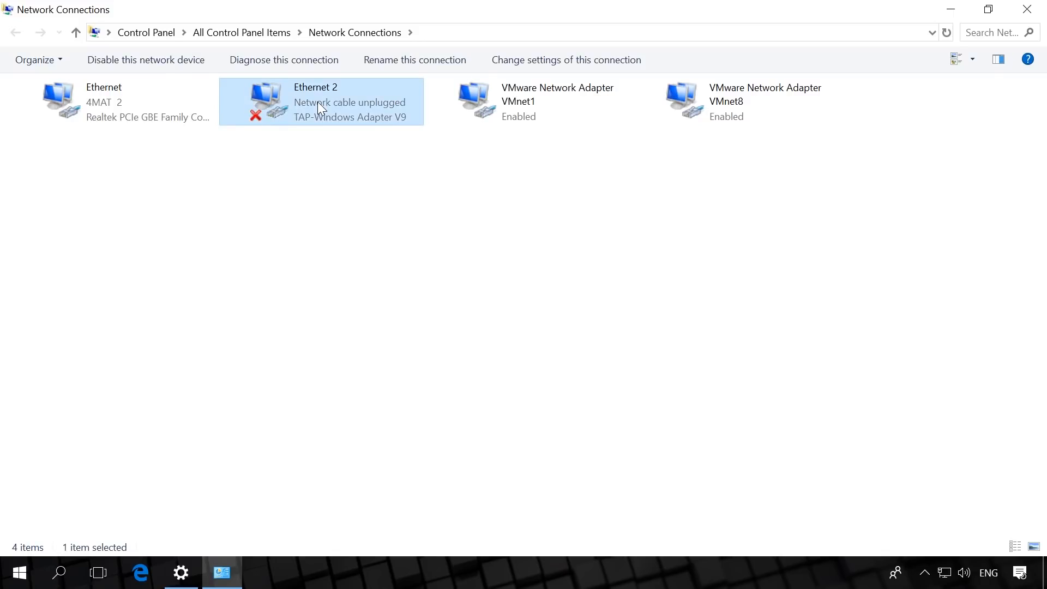
key(F2)
text(Server)
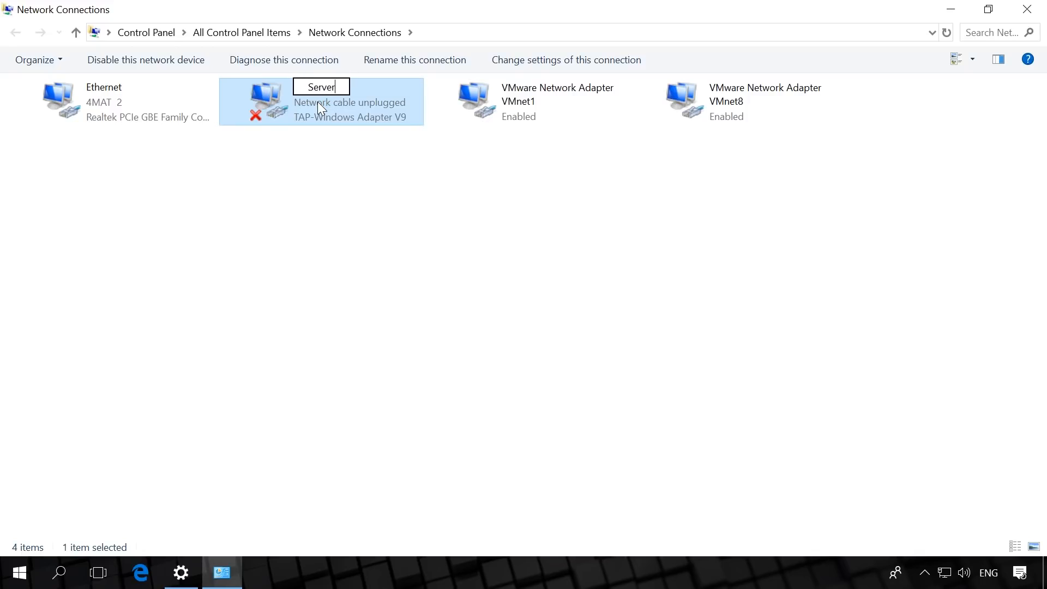
text(VPN)
key(Return)
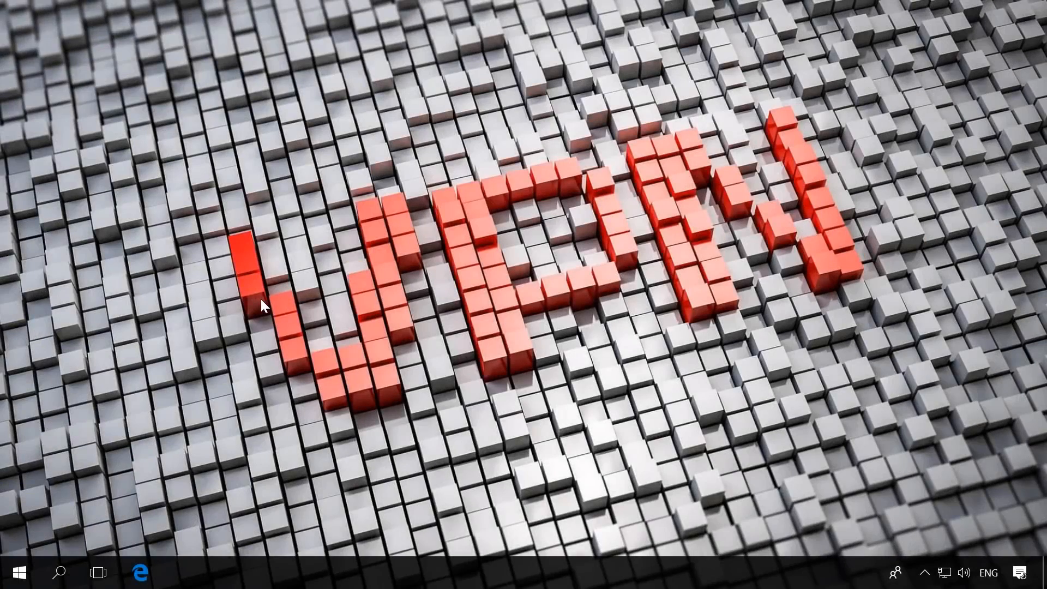
Search Windows for cmd and launch Command Prompt as administrator
click(57, 575)
text(cmd)
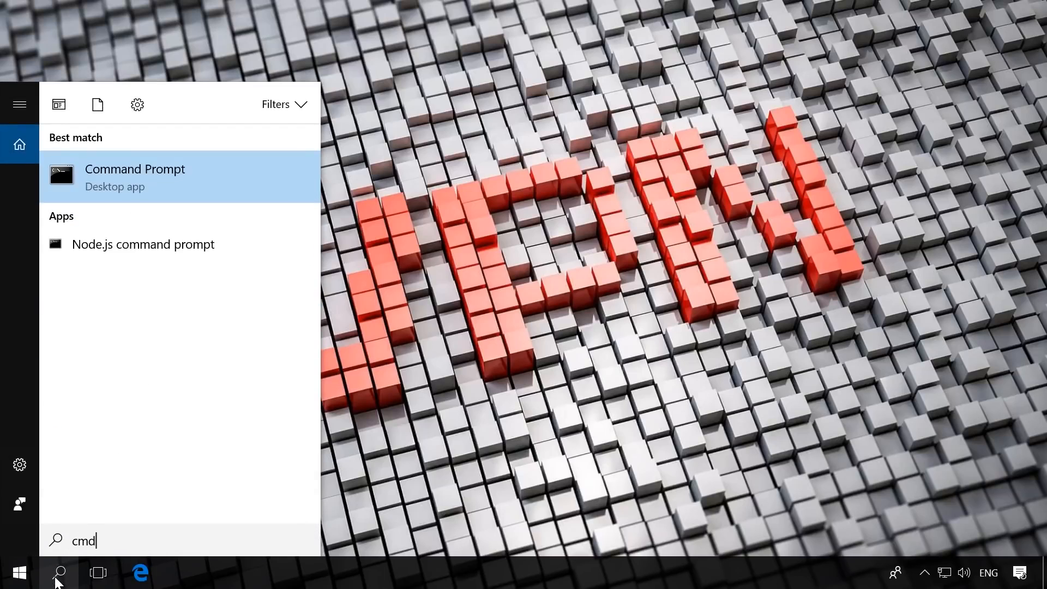
right_click(165, 175)
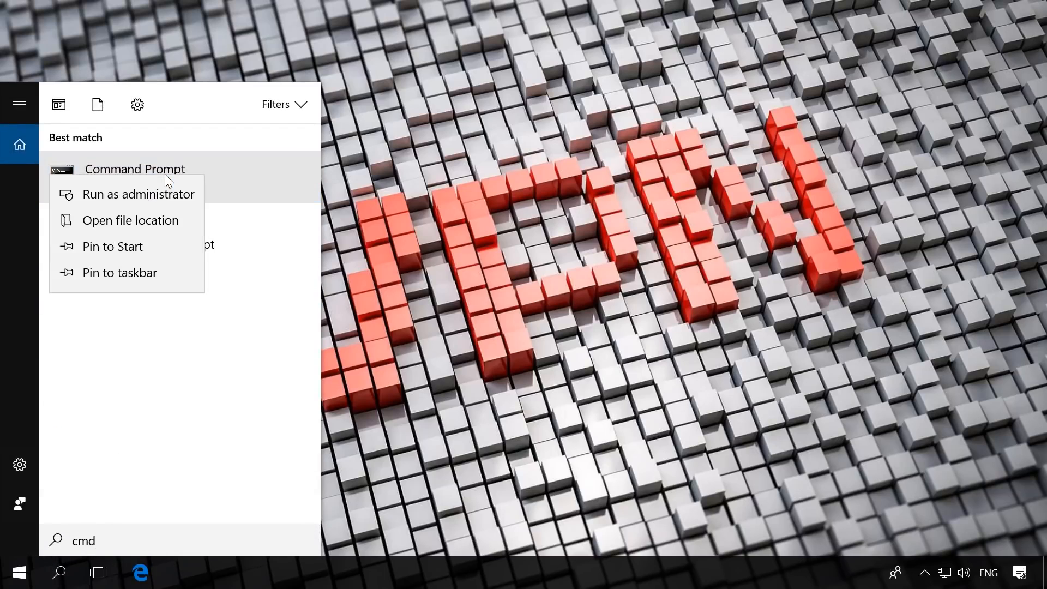
click(133, 198)
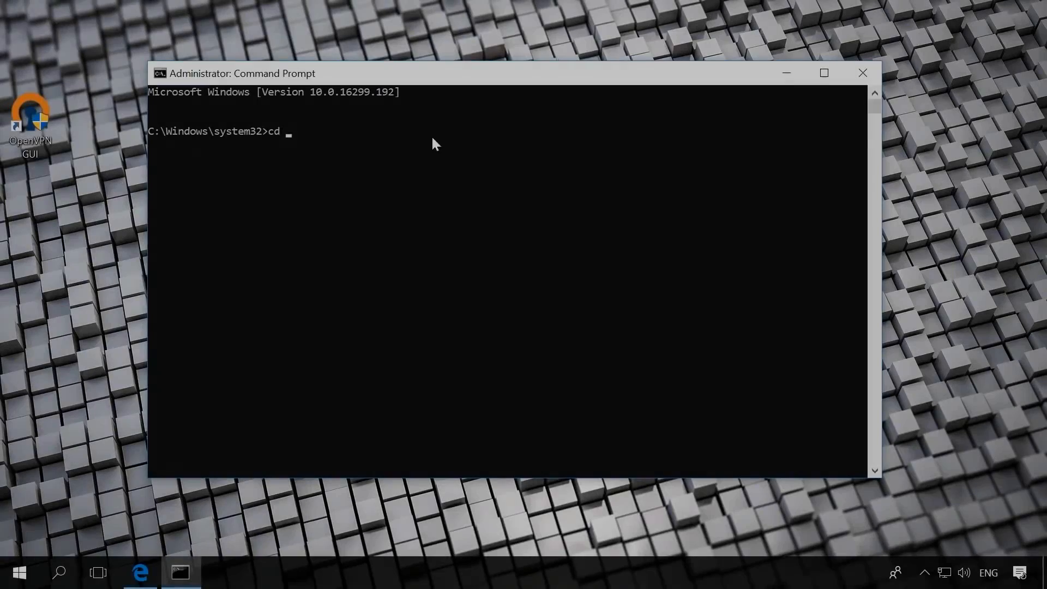
Change the Command Prompt directory to "C:\Program Files\OpenVPN\easy-rsa", with the path enclosed in quotation marks
right_click(290, 134)
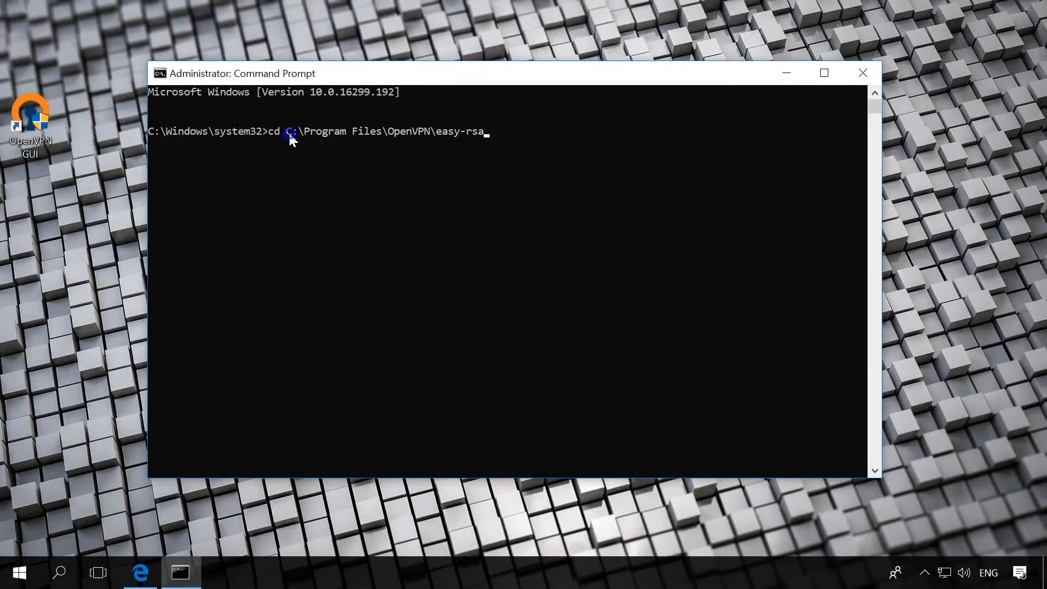
key(Left)
key(Left)
key(Left)
key(Left)
key(Left)
key(Left)
key(Left)
key(Left)
key(Left)
key(Left)
key(Left)
key(Left)
key(Left)
key(Left)
key(Left)
key(Left)
key(Left)
key(Left)
key(Left)
key(Left)
text(")
key(End)
text(")
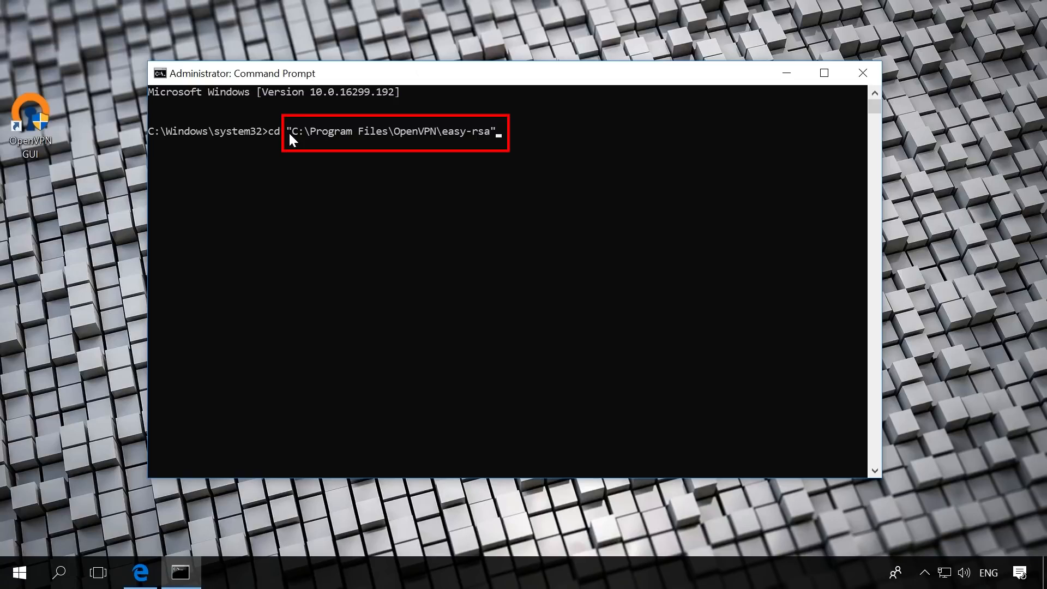
key(Return)
Run init-config.bat in the easy-rsa folder
text(init)
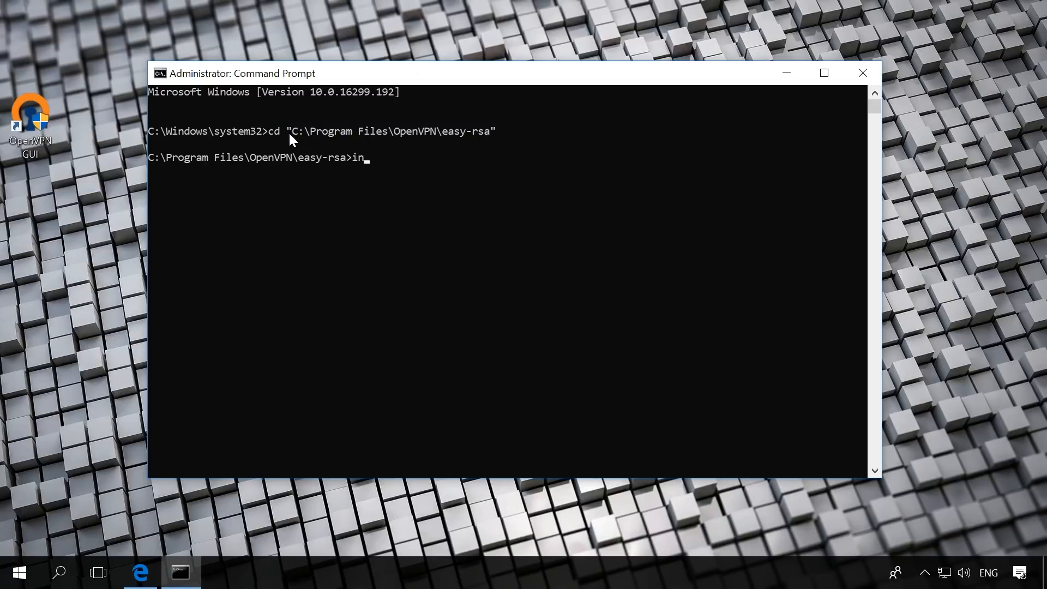
text(-config.bat)
key(Return)
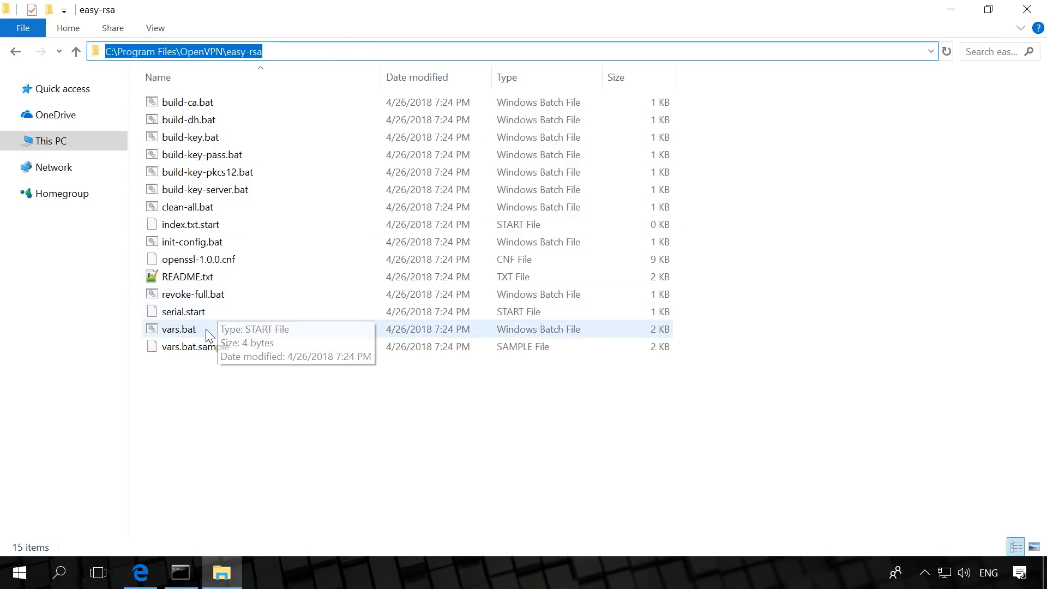
Open vars.bat from the easy-rsa folder in Notepad++ and set KEY_COUNTRY to UA
click(180, 329)
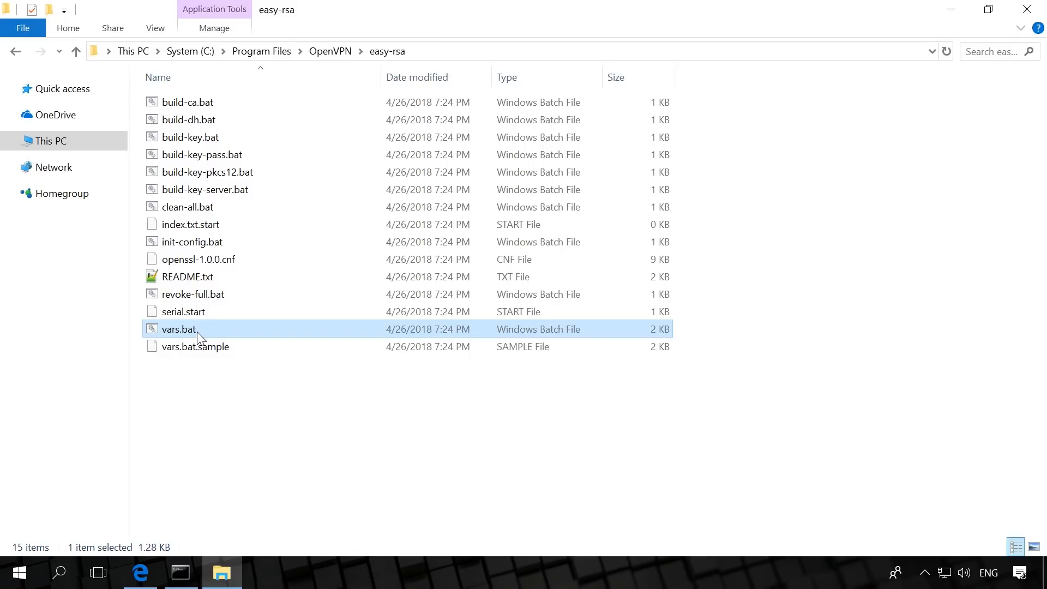
right_click(199, 337)
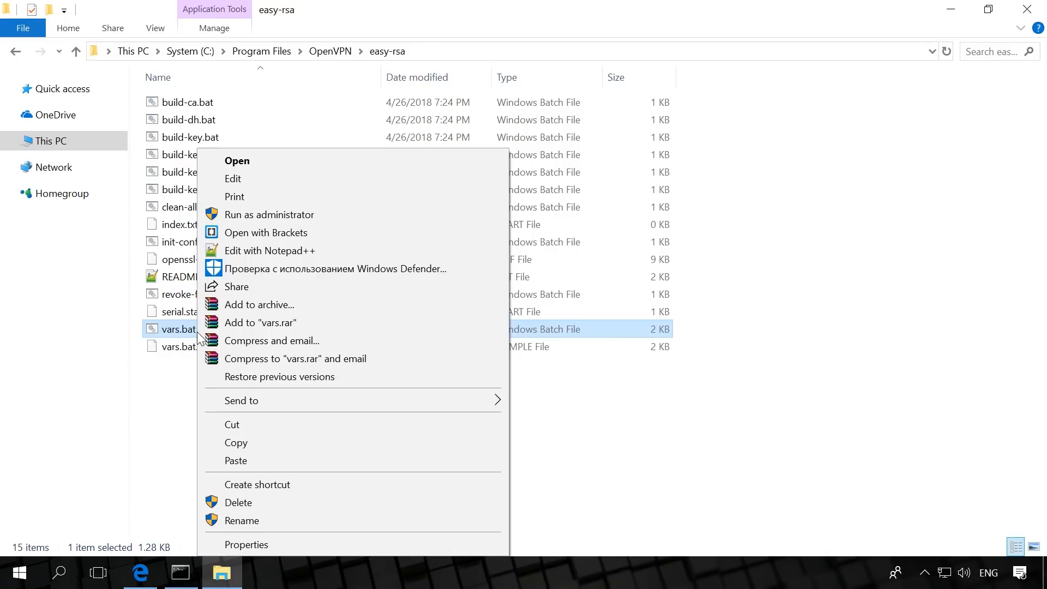
click(262, 250)
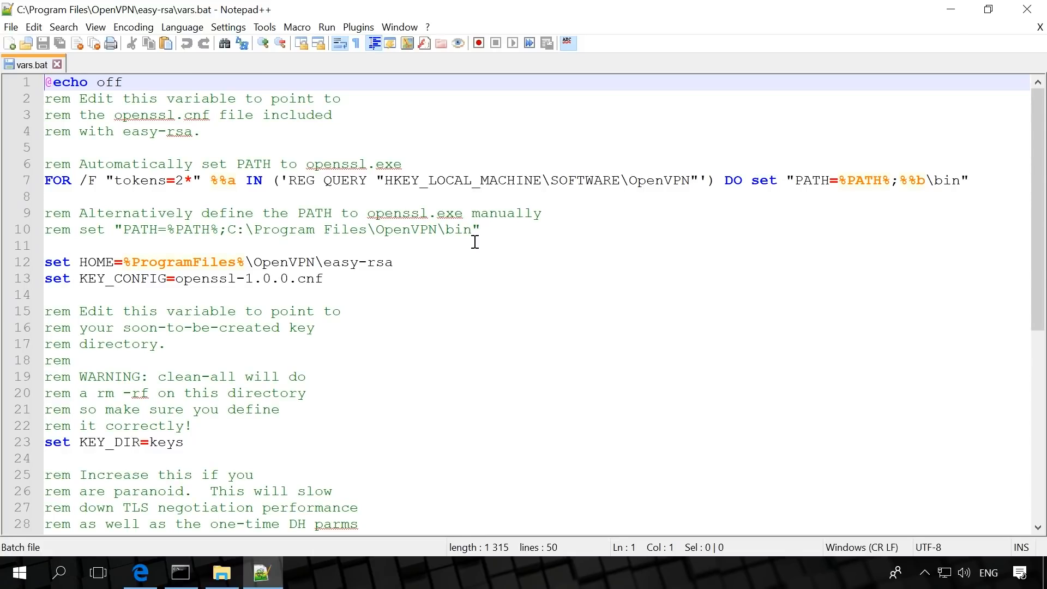
scroll(474, 234, down, 6)
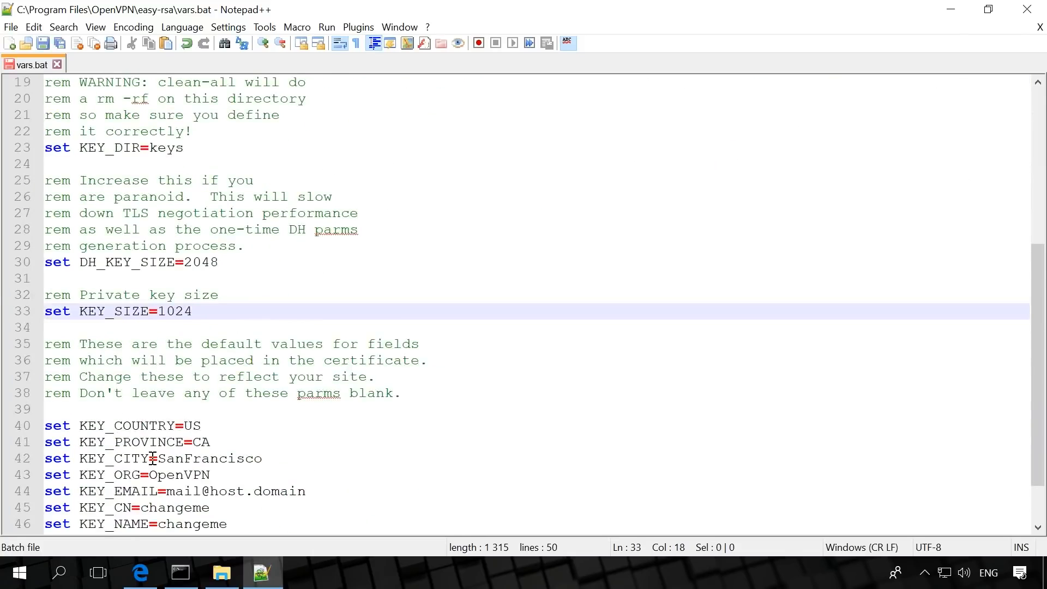
scroll(153, 458, down, 2)
drag(184, 362, 208, 361)
text(UA)
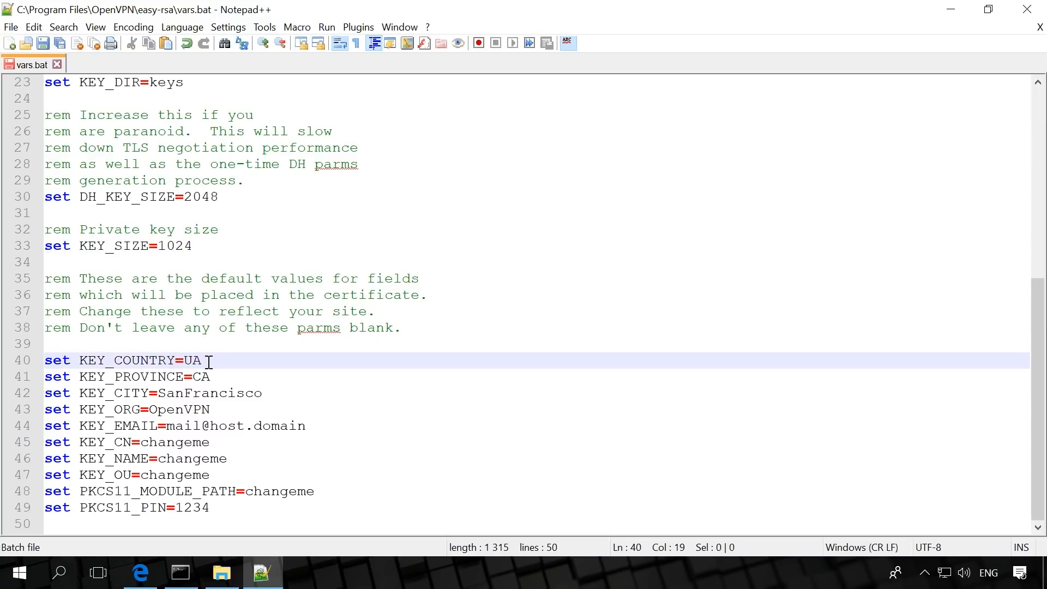
Set both KEY_PROVINCE and KEY_CITY to Kiev in vars.bat
key(Down)
key(Delete)
key(Delete)
text(Kiev)
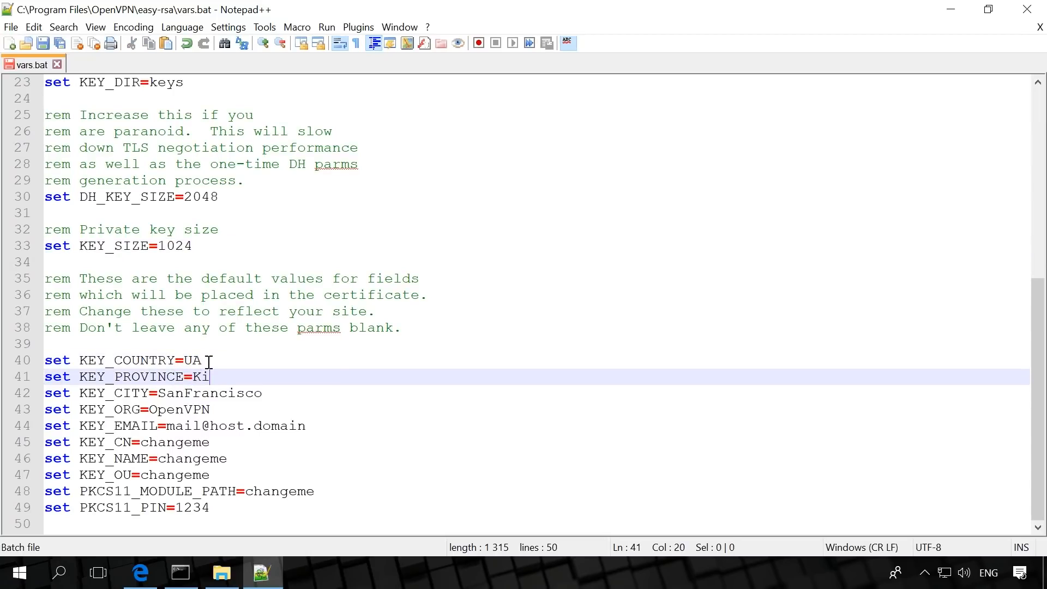
key(Down)
key(Left)
key(ctrl+Left)
key(shift+End)
text(Kiev)
click(227, 363)
Change the KEY_ORG value in vars.bat to ServerVPN
click(149, 409)
key(shift+Right)
key(shift+Right)
key(shift+Right)
key(shift+Right)
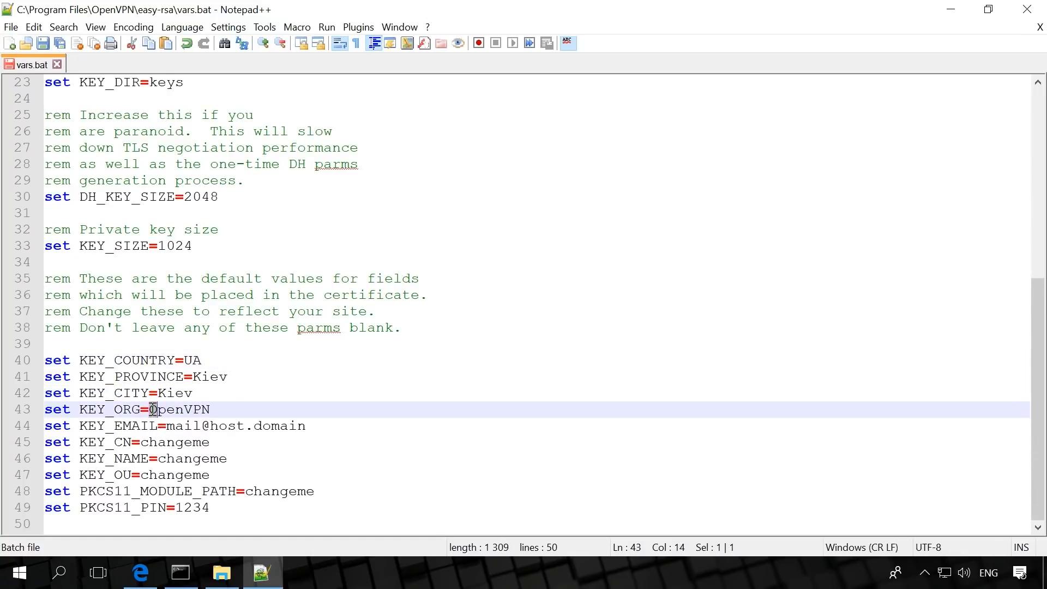
text(Ser)
click(153, 409)
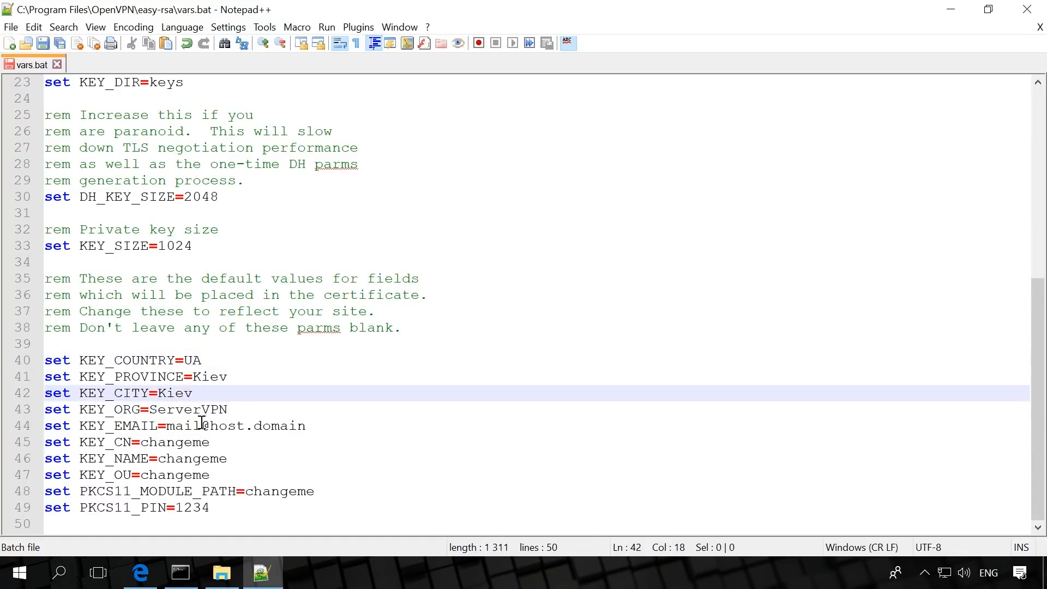
Replace the KEY_EMAIL placeholder in vars.bat with the support contact's e-mail address
click(173, 425)
key(Left)
key(shift+End)
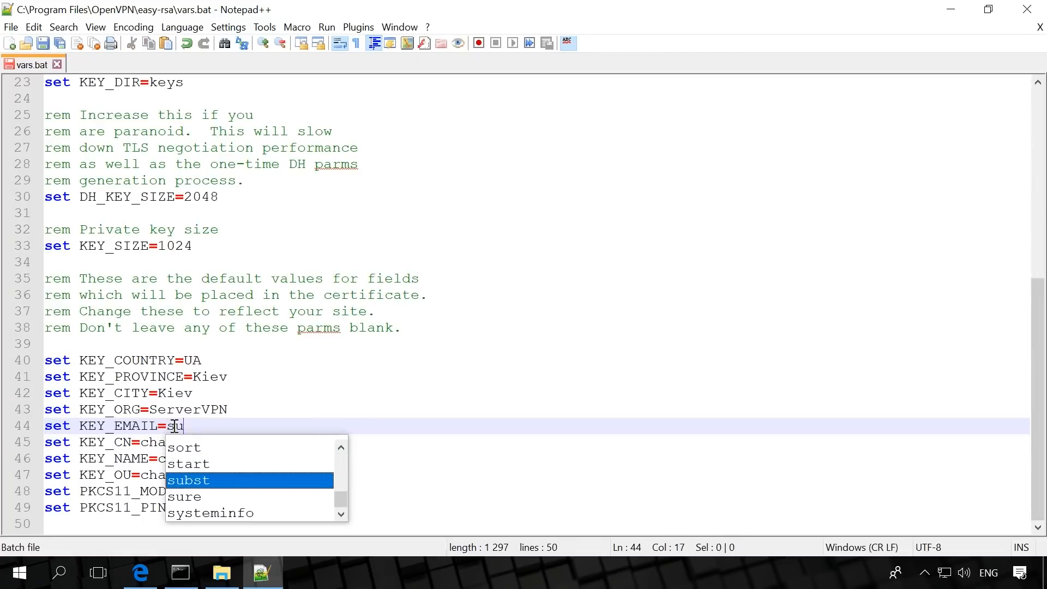
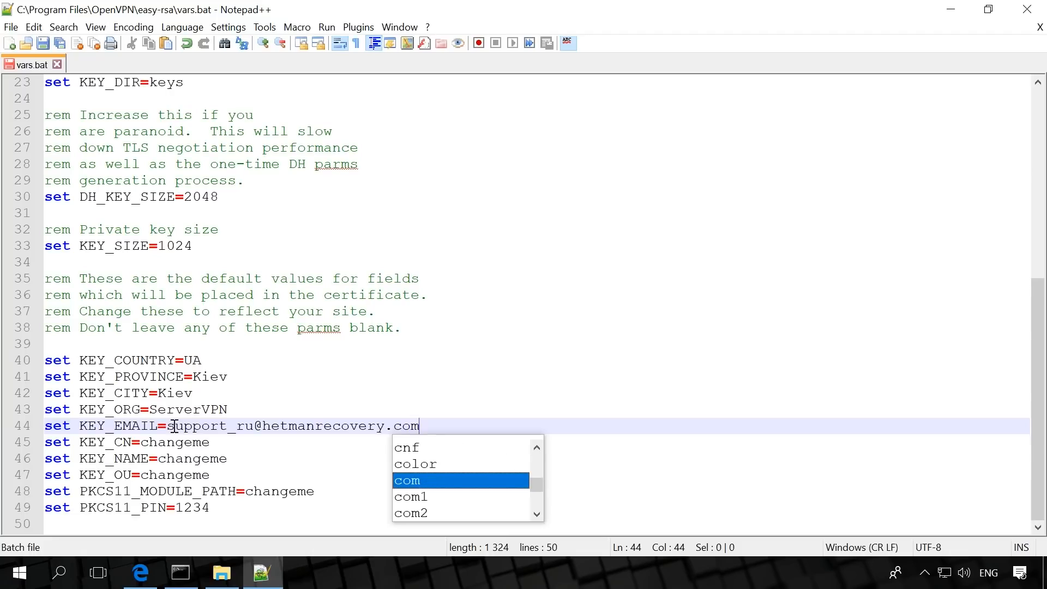
key(Escape)
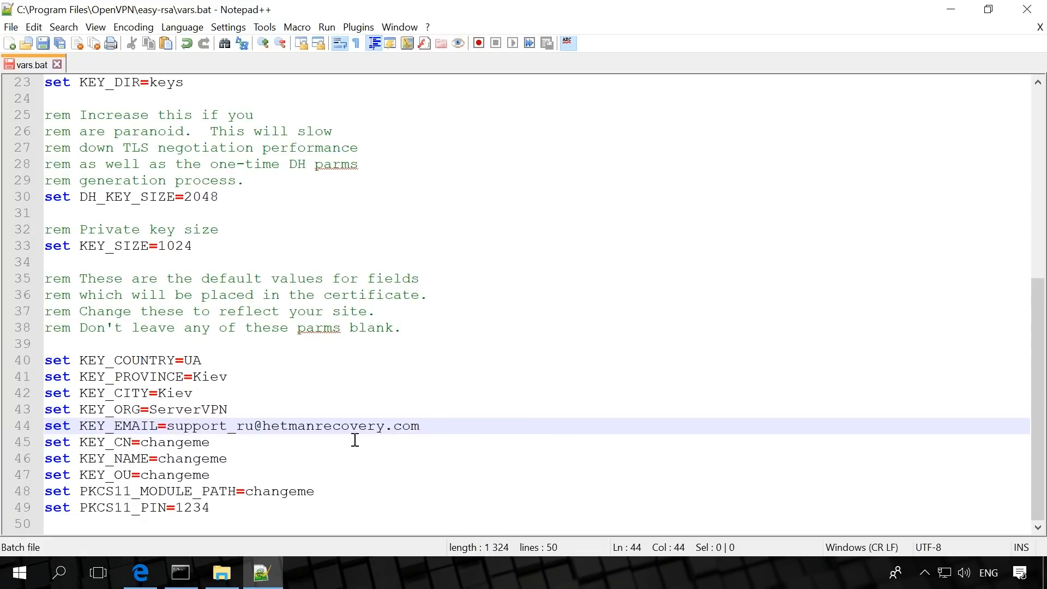
Set KEY_CN to ServerVPN and save vars.bat
double_click(145, 442)
text(ServerVPN)
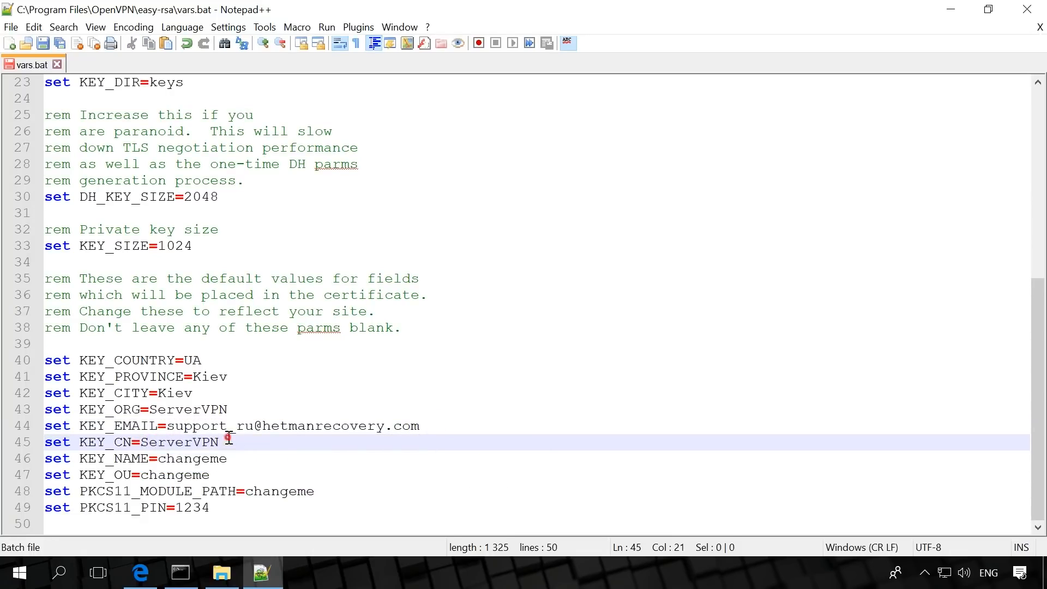
key(Escape)
drag(162, 462, 234, 459)
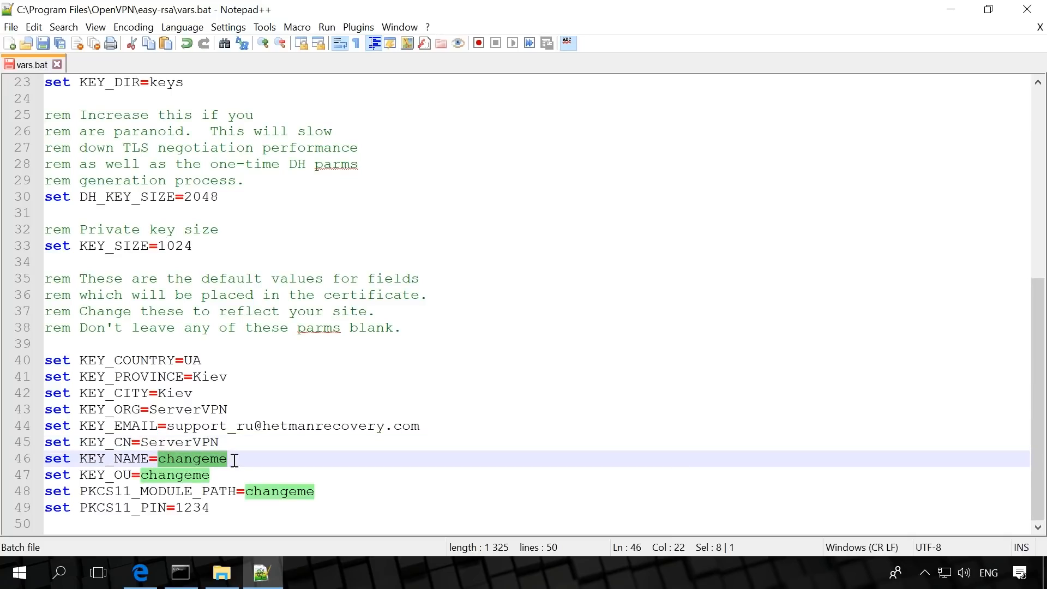
click(230, 458)
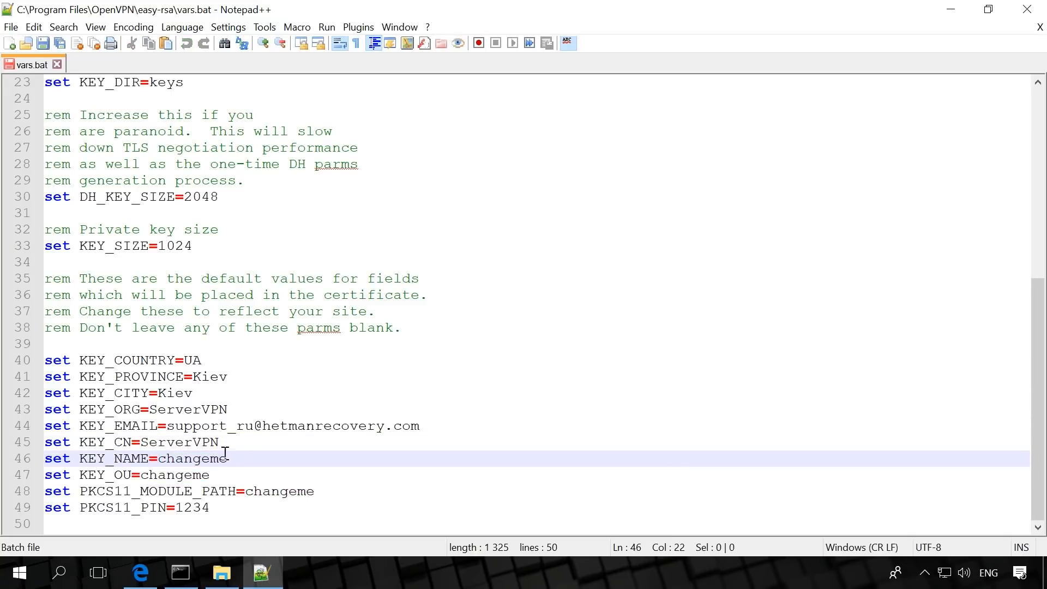
click(42, 45)
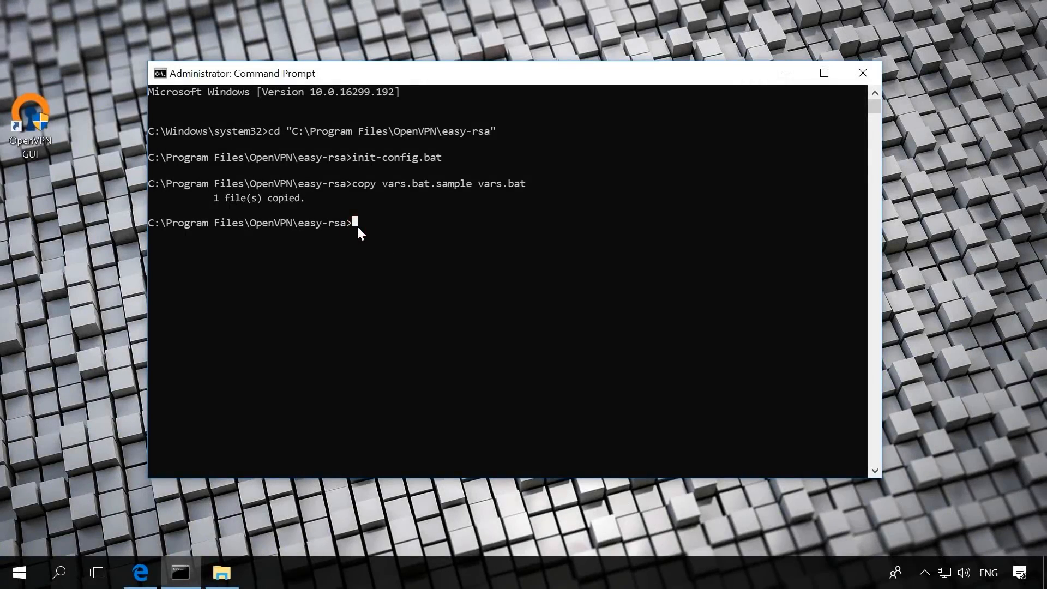
Switch to Command Prompt and rerun the cd command for "C:\Program Files\OpenVPN\easy-rsa"
key(Up)
key(Up)
key(Up)
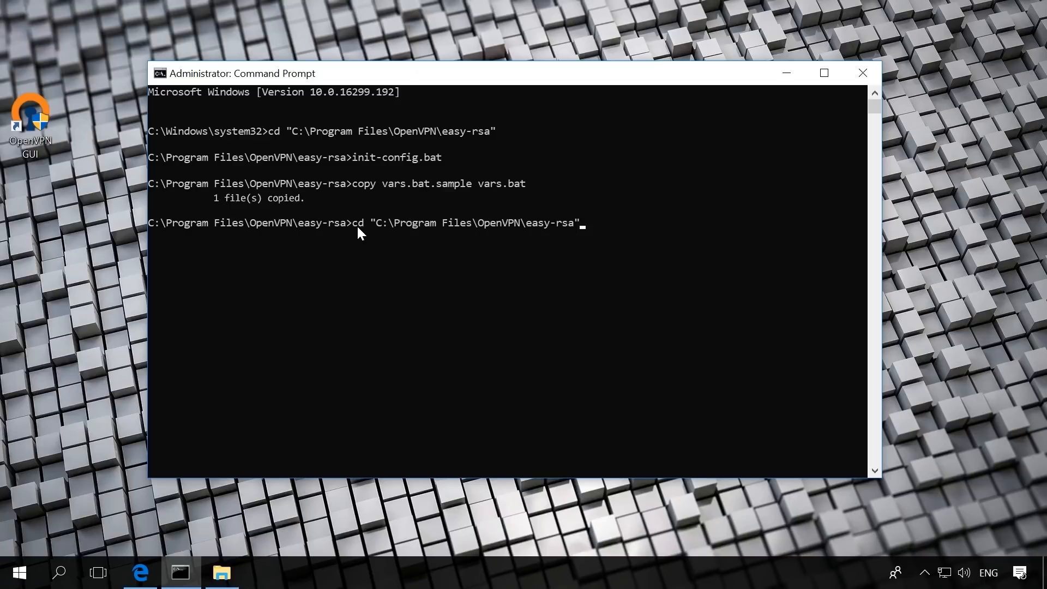
key(Return)
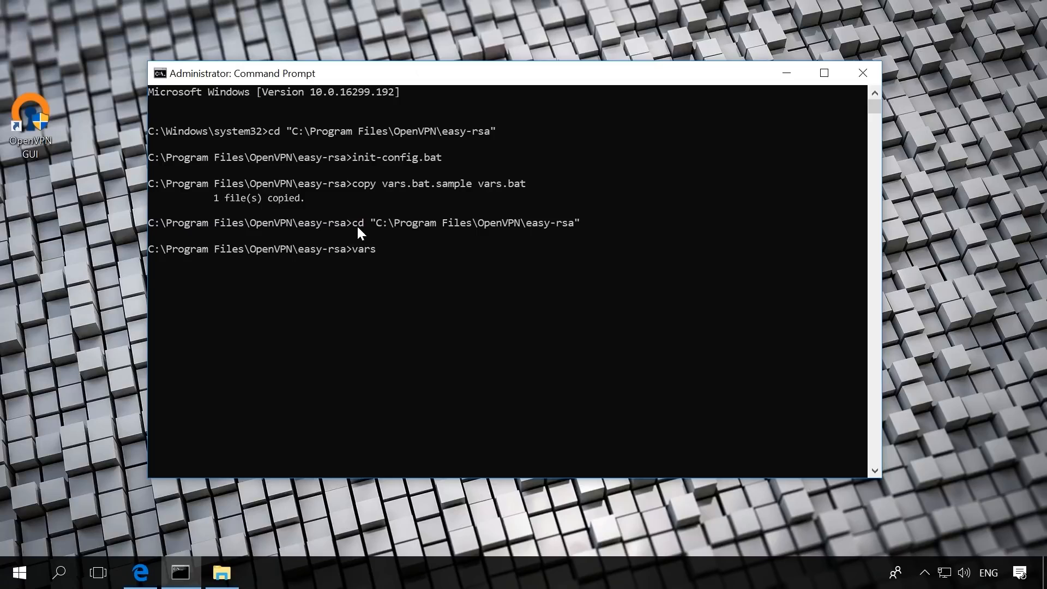
Run vars and clean-all in the easy-rsa folder to load the variables and reset the keys directory
key(Return)
text(cle)
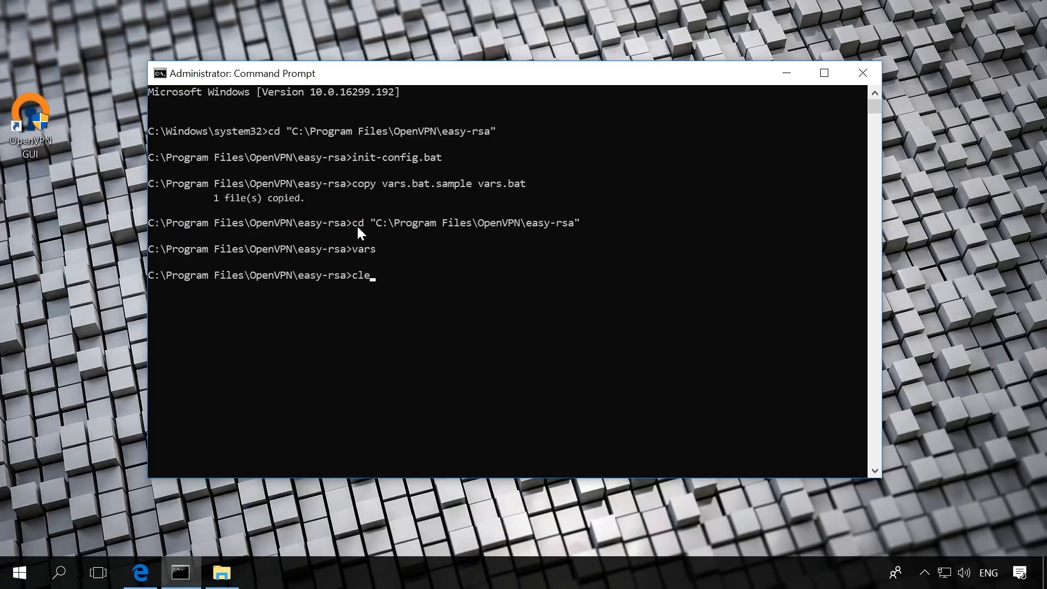
text(an-all)
key(Return)
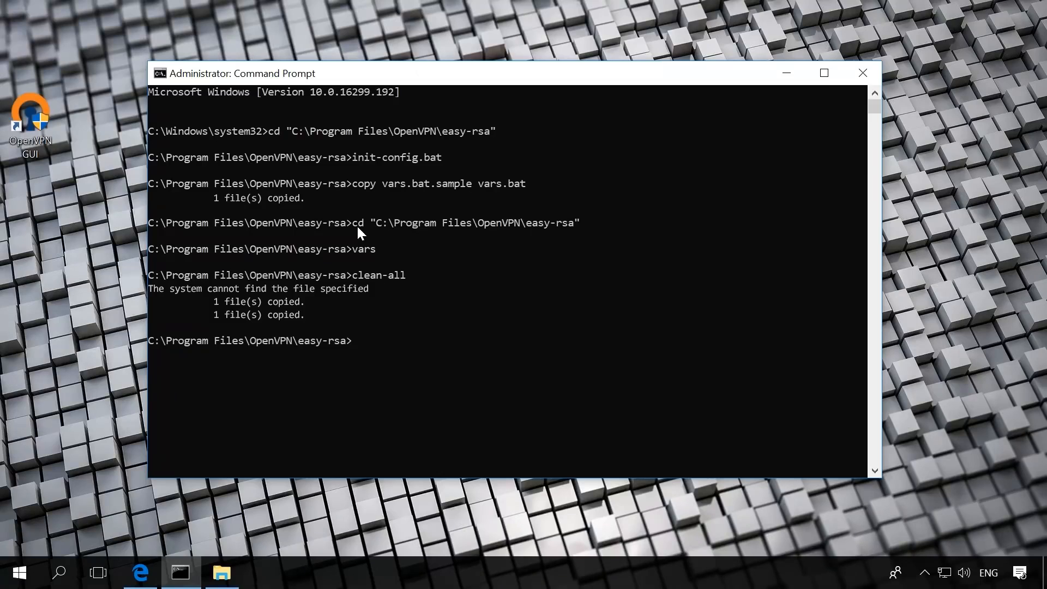
Run build-dh in the easy-rsa folder to generate the Diffie-Hellman parameters
text(build-dh)
key(Return)
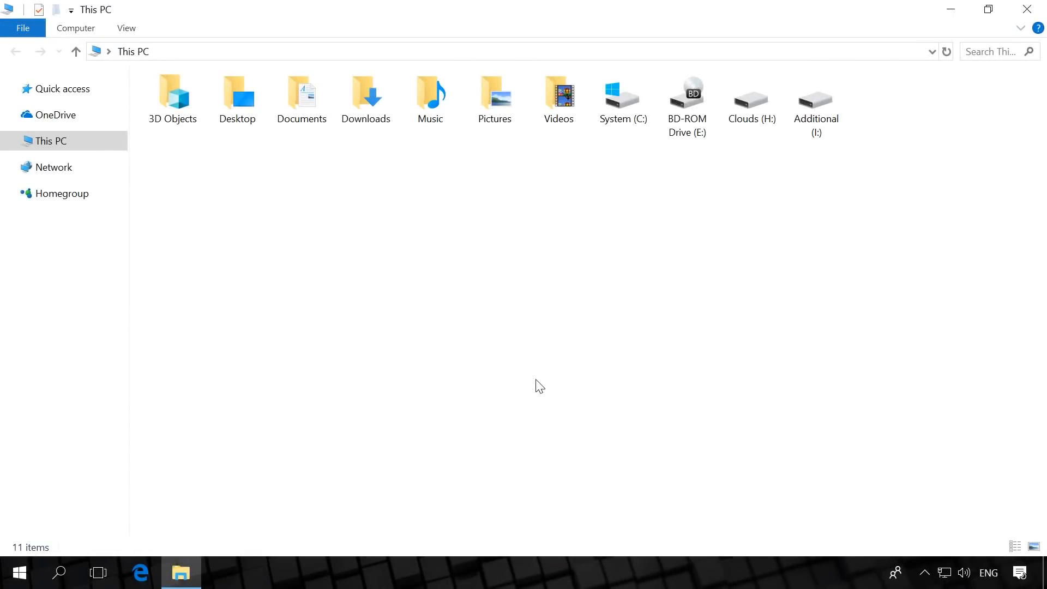
Open the user environment variable Path for editing from the advanced system settings of This PC
right_click(51, 141)
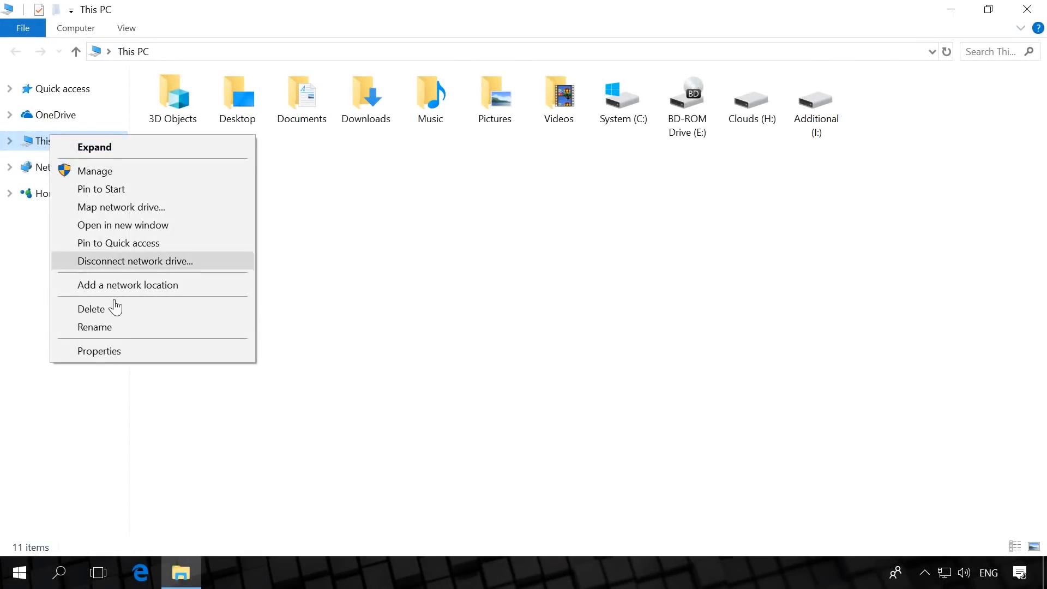
click(121, 352)
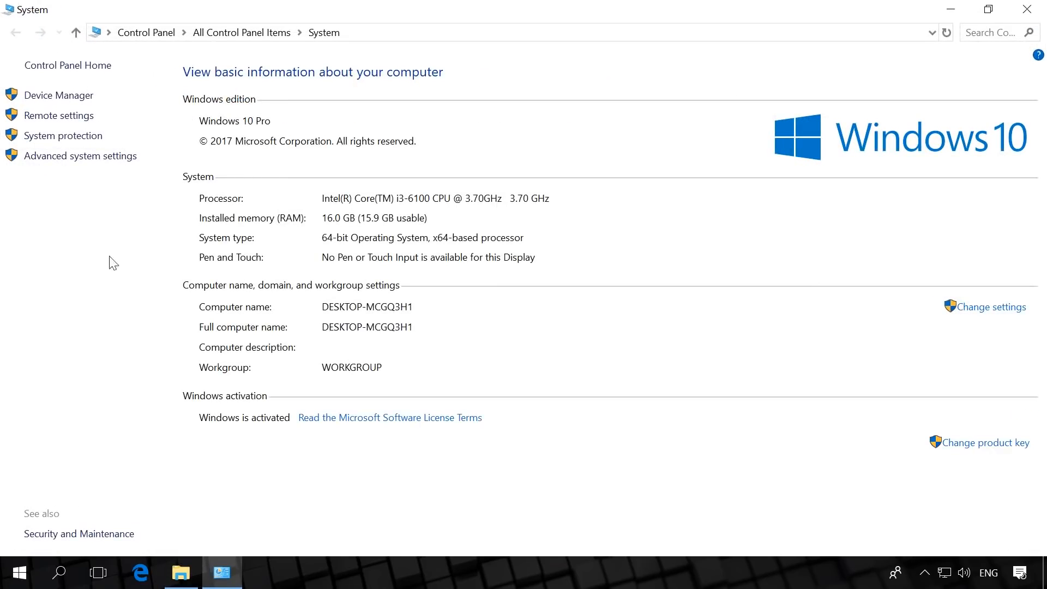
click(73, 156)
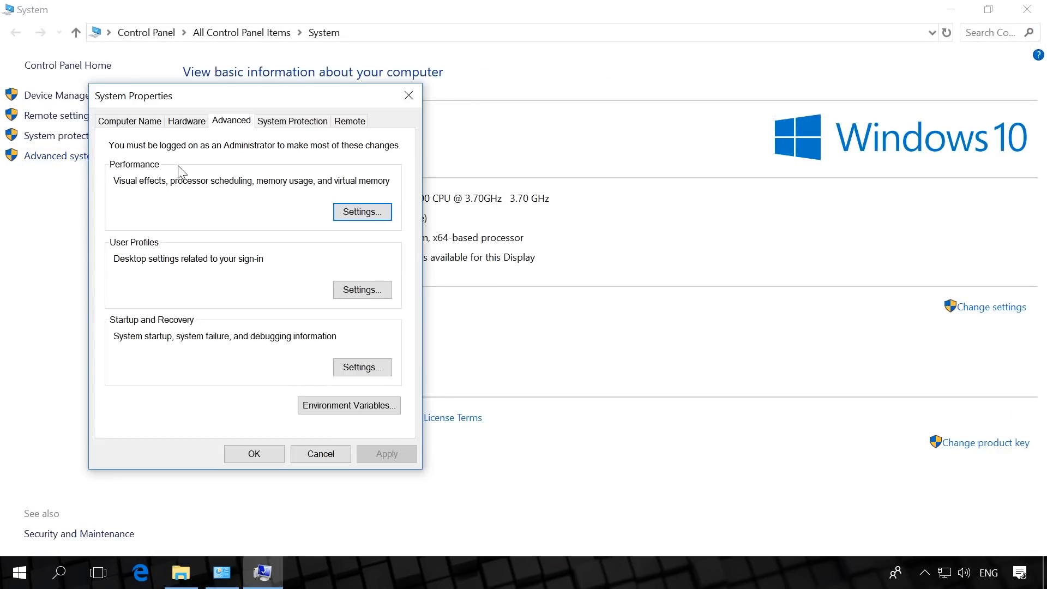
click(319, 408)
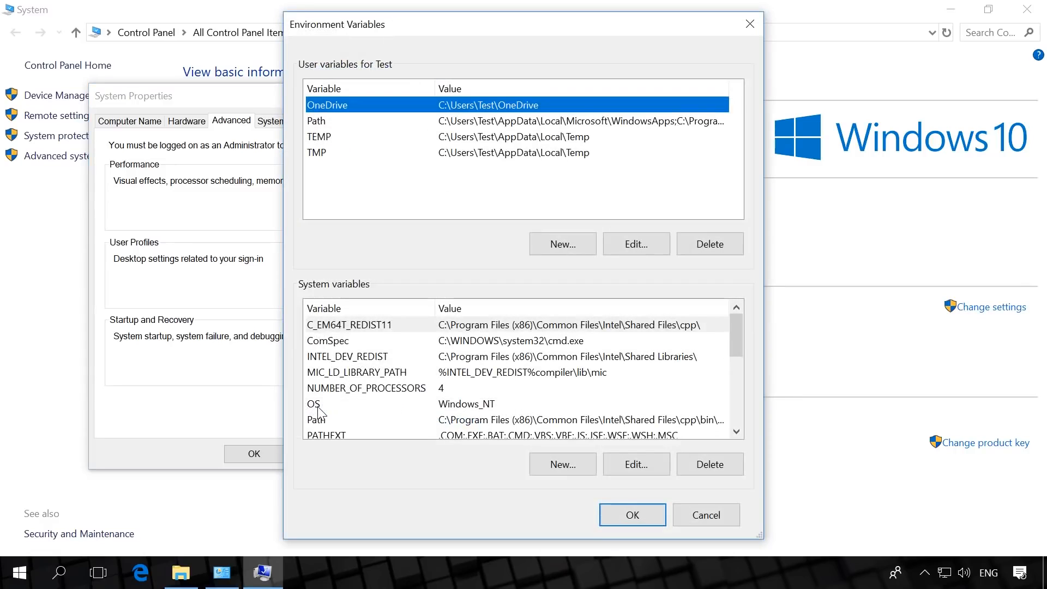
click(369, 119)
click(632, 243)
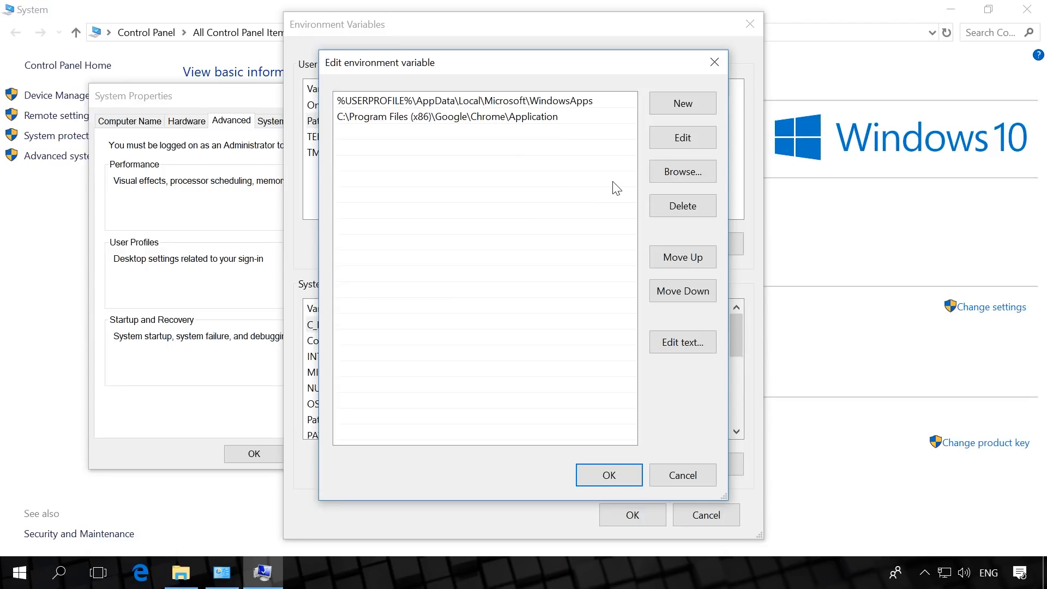
Add the folder C:\Program Files\OpenVPN\bin to the user Path variable and accept the environment and system property changes
click(682, 173)
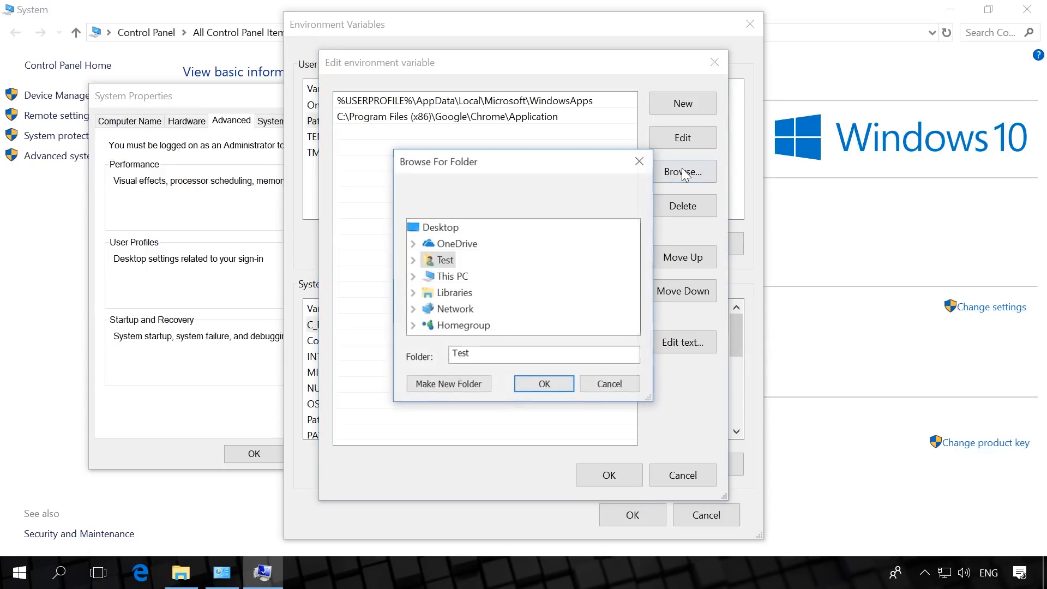
click(463, 276)
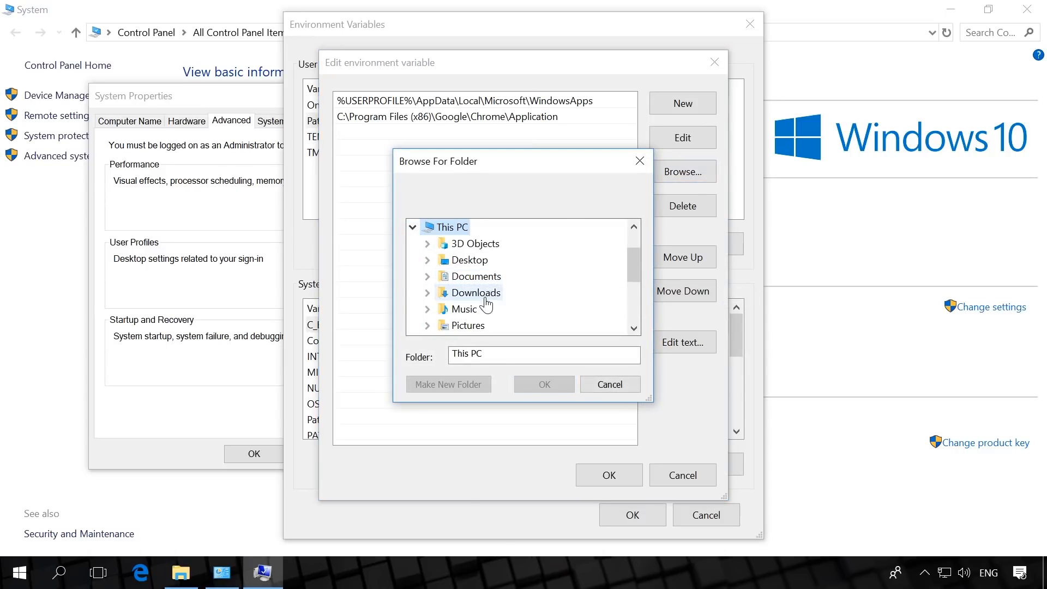
scroll(488, 306, down, 3)
click(470, 228)
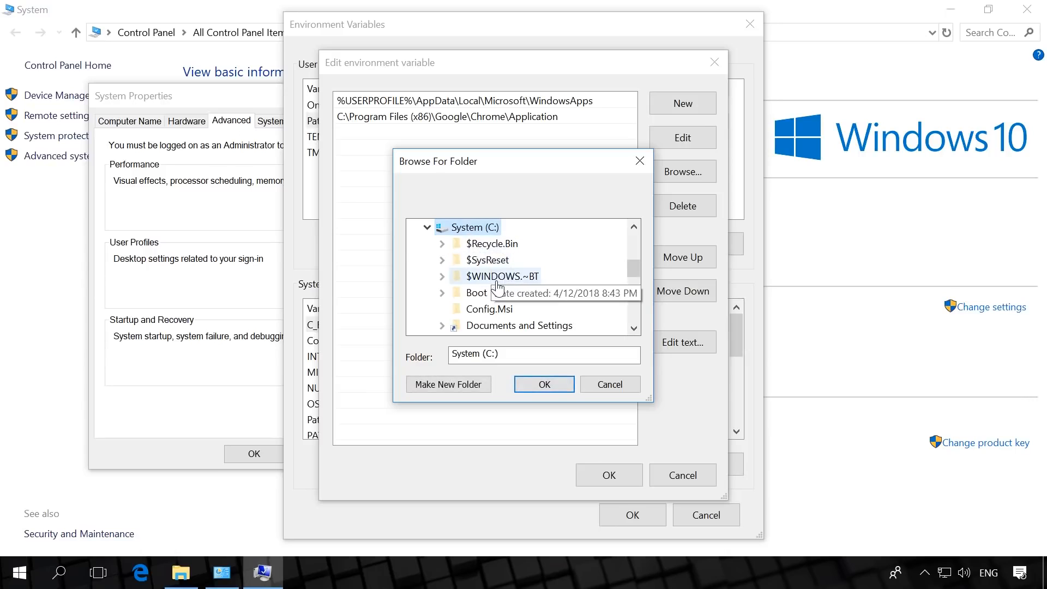
scroll(494, 292, down, 2)
click(488, 309)
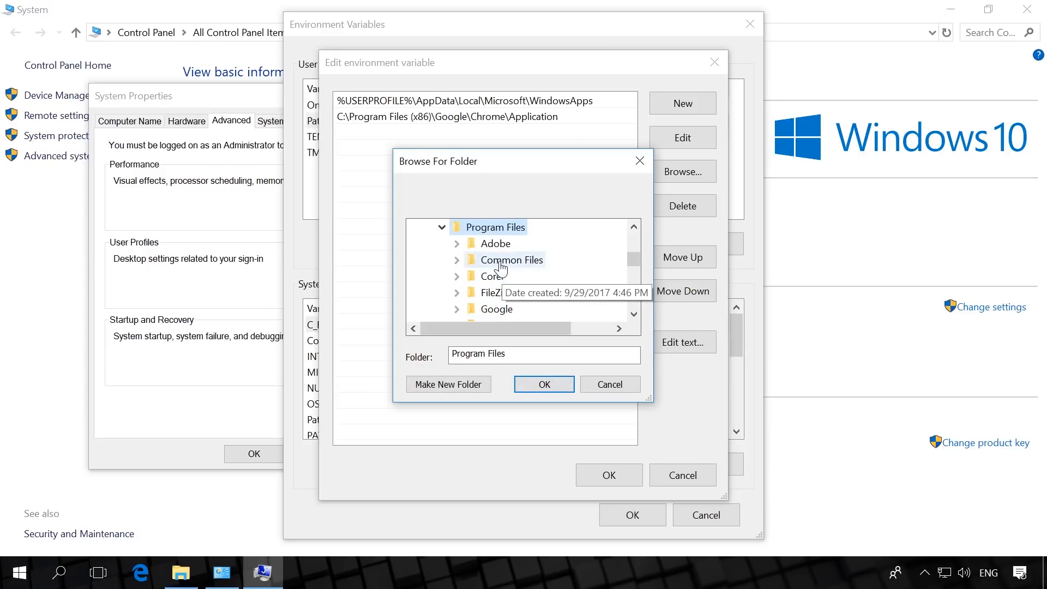
scroll(499, 270, down, 1)
scroll(501, 267, down, 4)
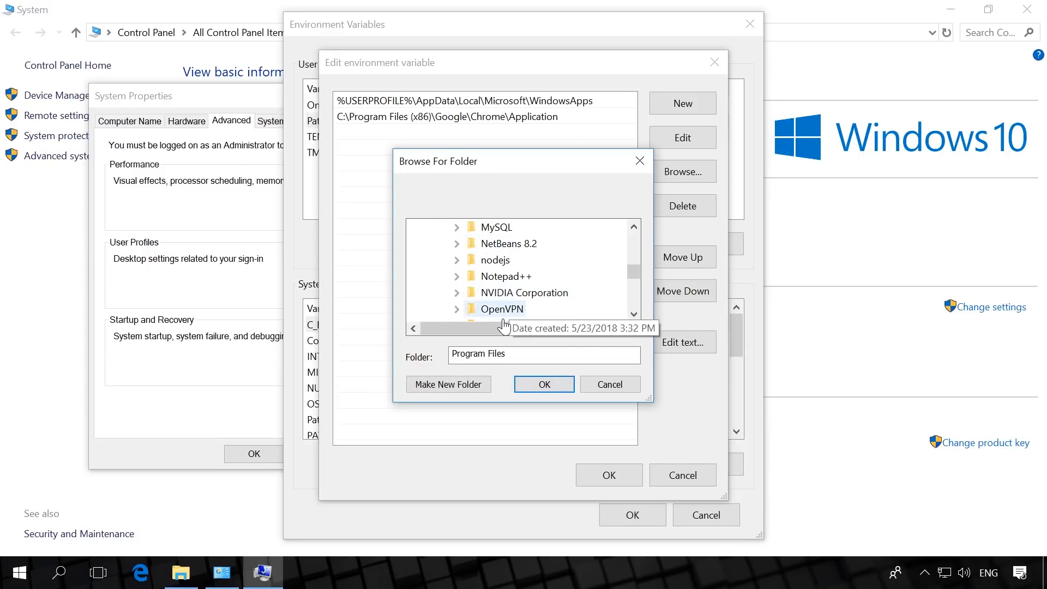
click(505, 308)
click(502, 243)
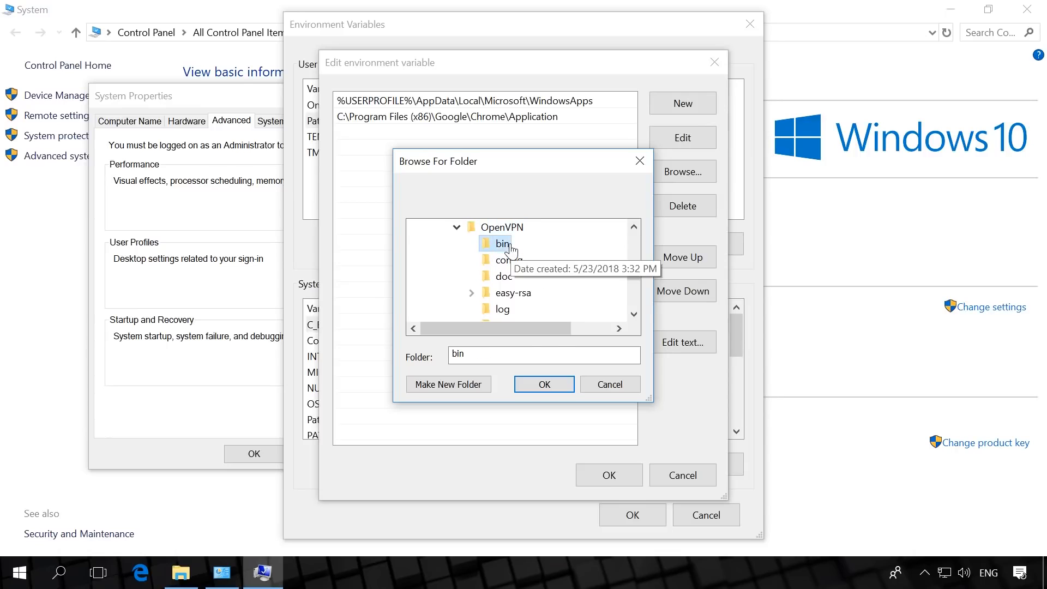
click(544, 385)
click(612, 473)
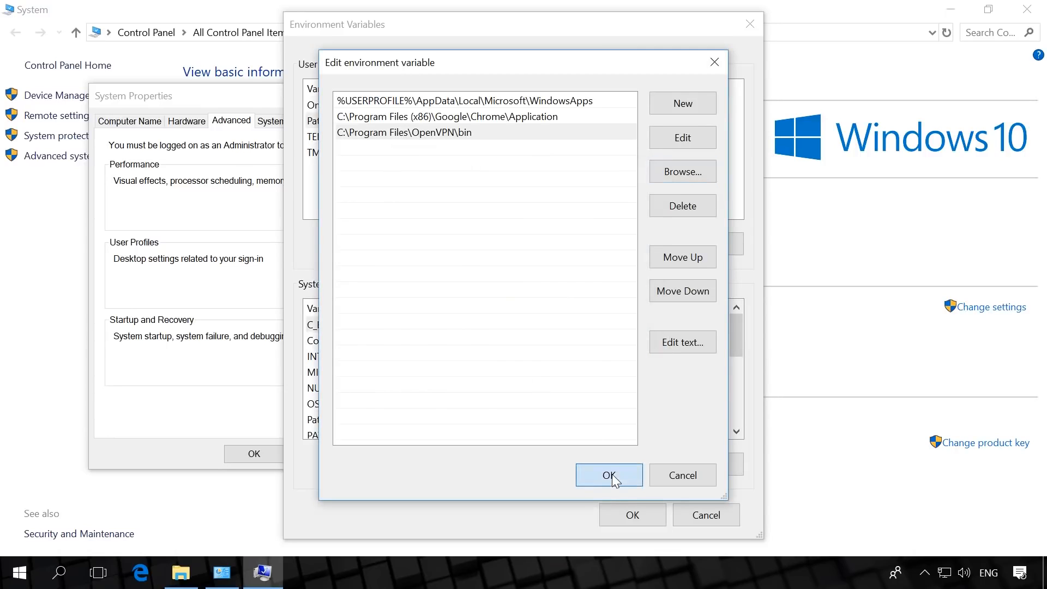
click(633, 516)
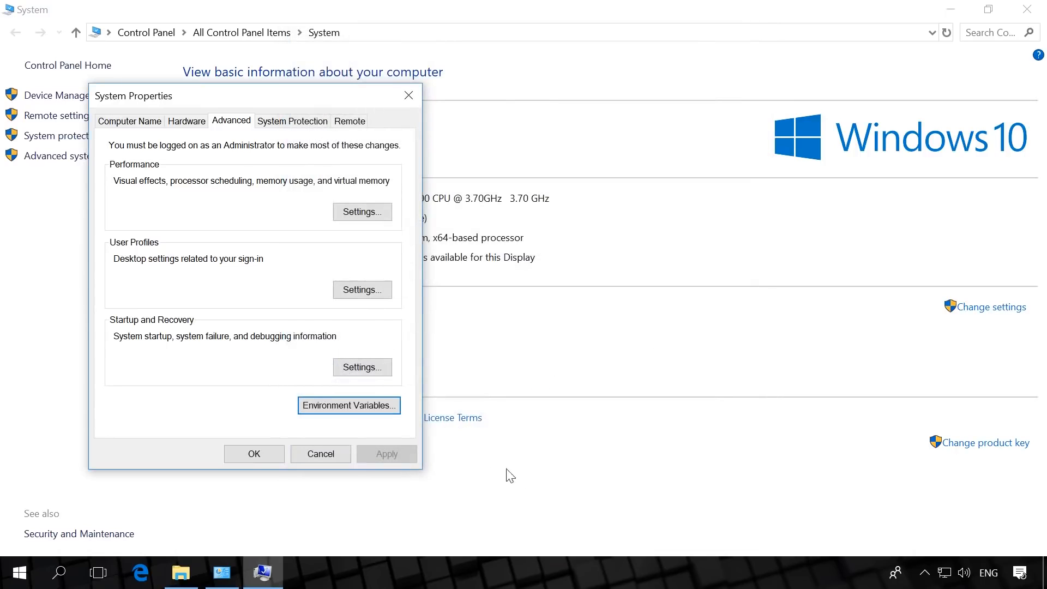
click(235, 458)
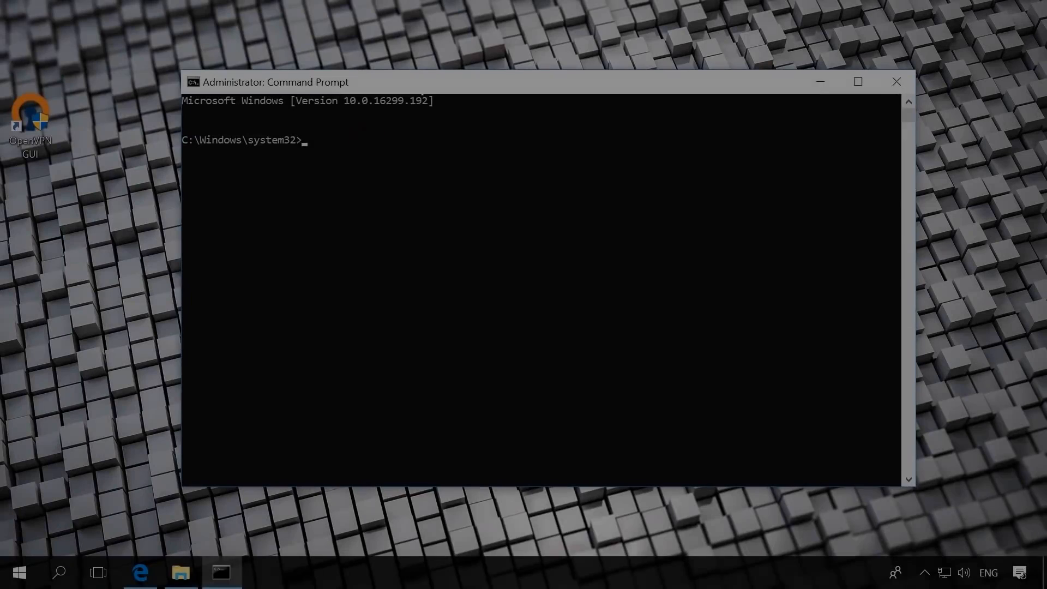
In an administrator Command Prompt, change to C:\Program Files\OpenVPN\easy-rsa and run init-config.bat
text(cd)
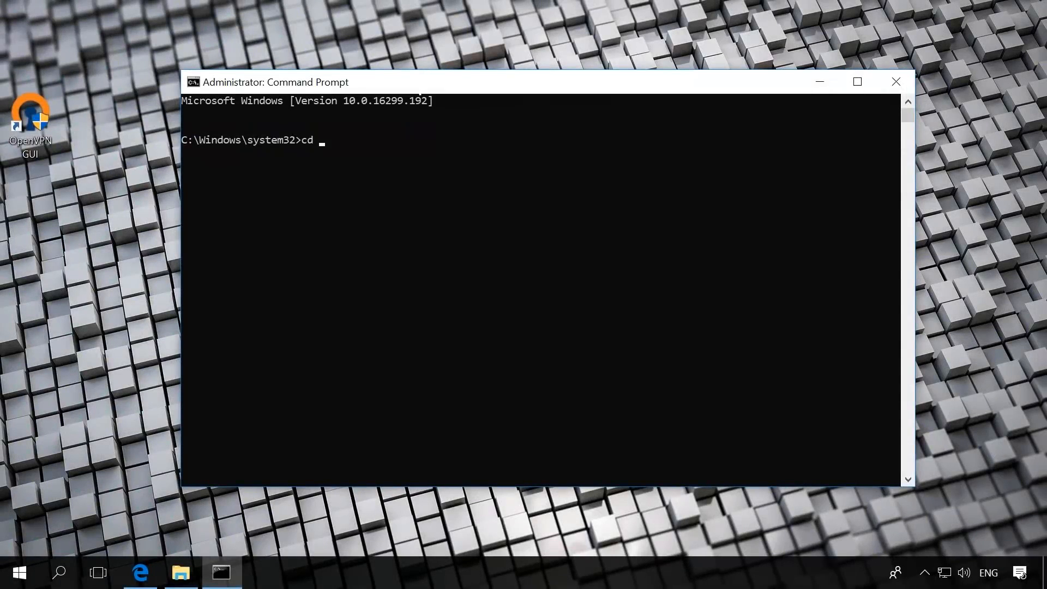
text(C:\Program Files\OpenVPN\easy-rsa)
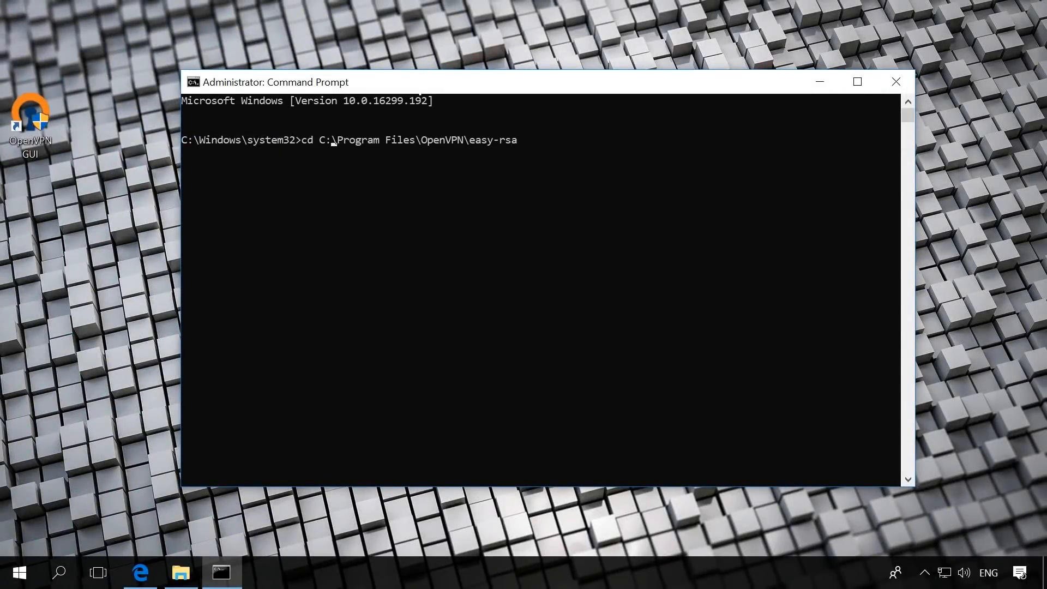
text(")
key(End)
text(")
key(Return)
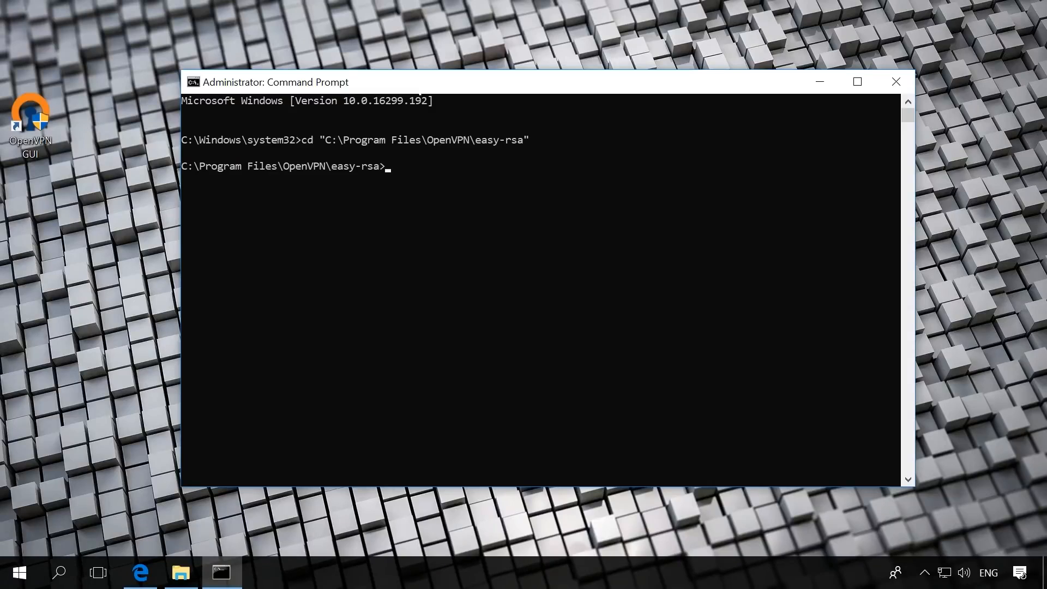
text(init-config.bat)
key(Return)
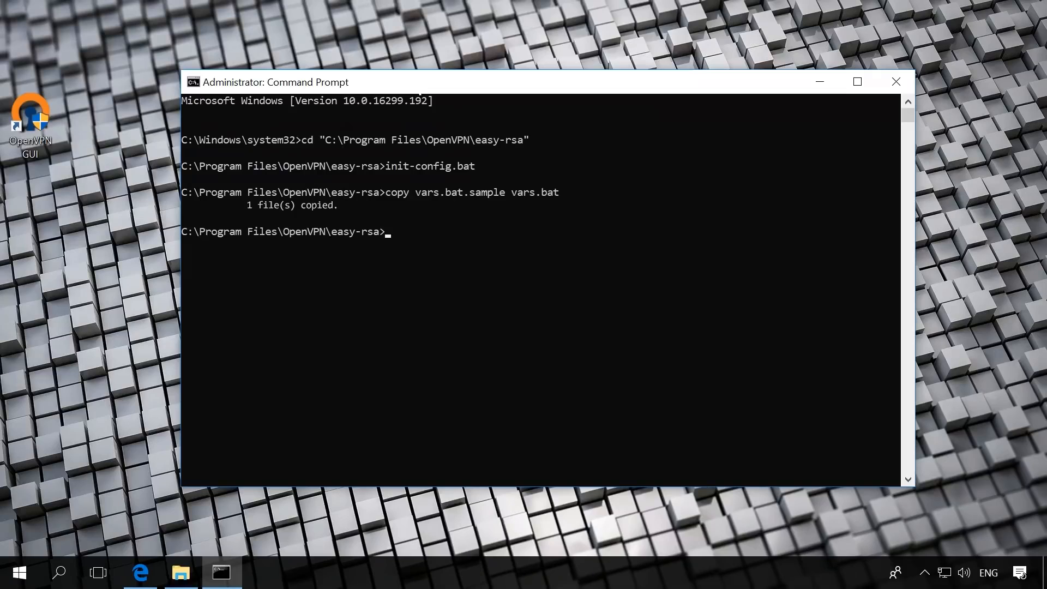
Run vars and clean-all in the easy-rsa folder to load the variables and reset the keys directory
text(vars)
key(Return)
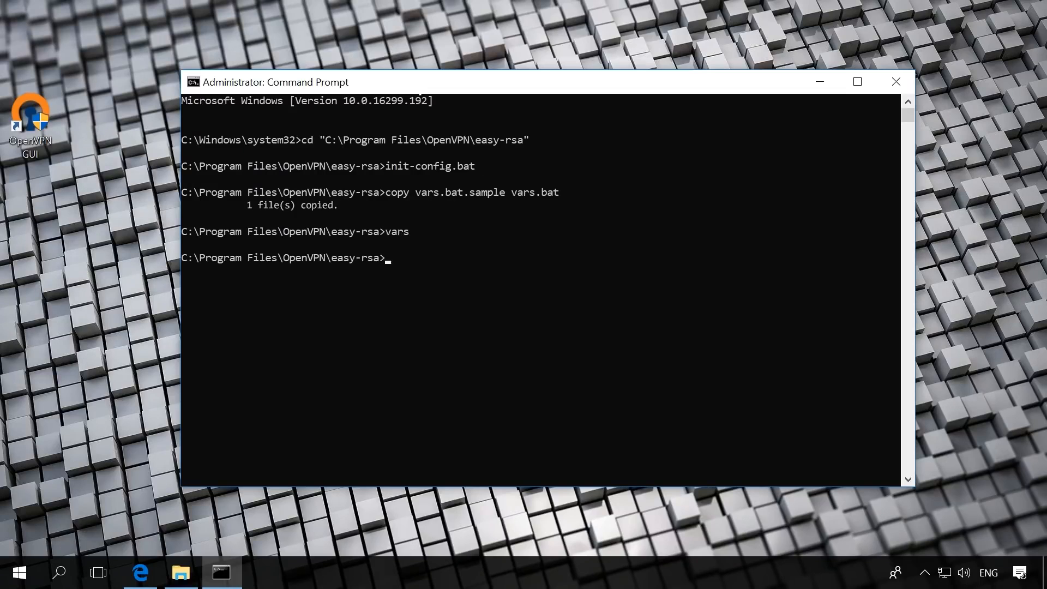
text(clean-all)
key(Return)
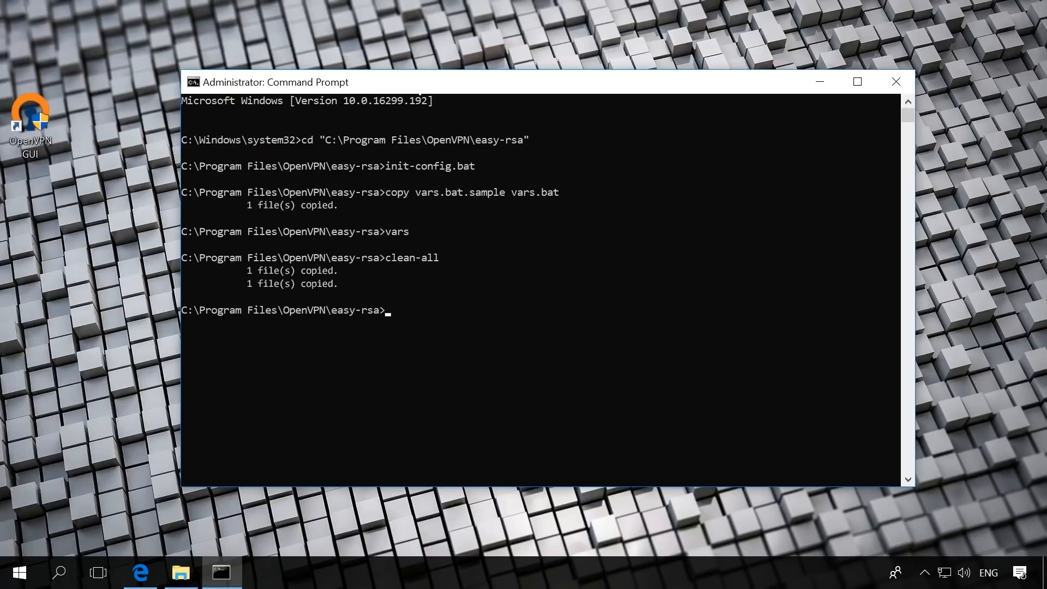
Generate the Diffie-Hellman parameters by running build-dh in the easy-rsa folder
text(build-dh)
key(Return)
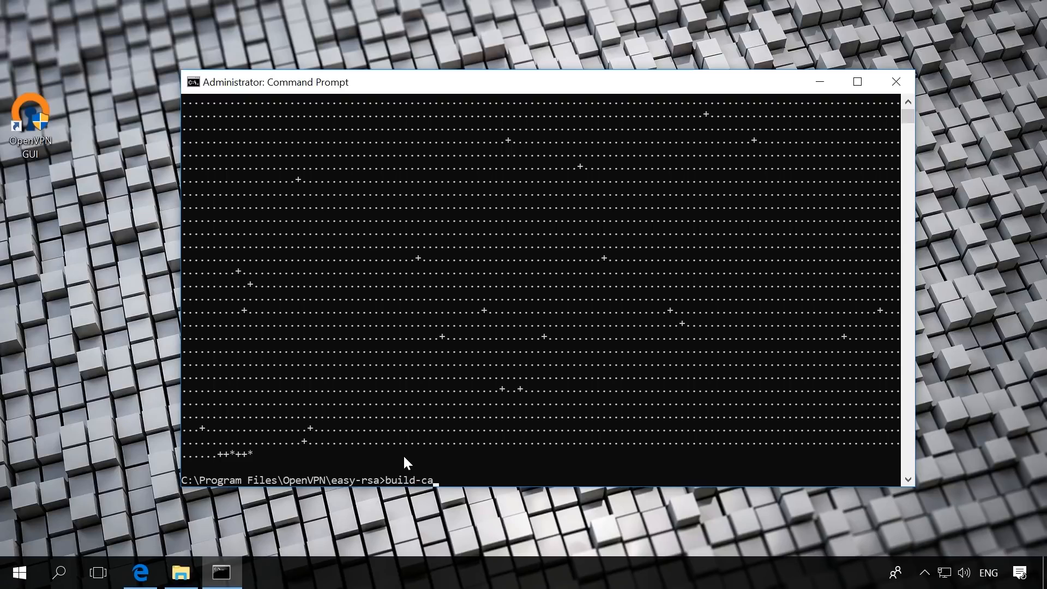
Run build-ca for the certificate authority, entering country UA, state Kiev and locality Kiev
key(Return)
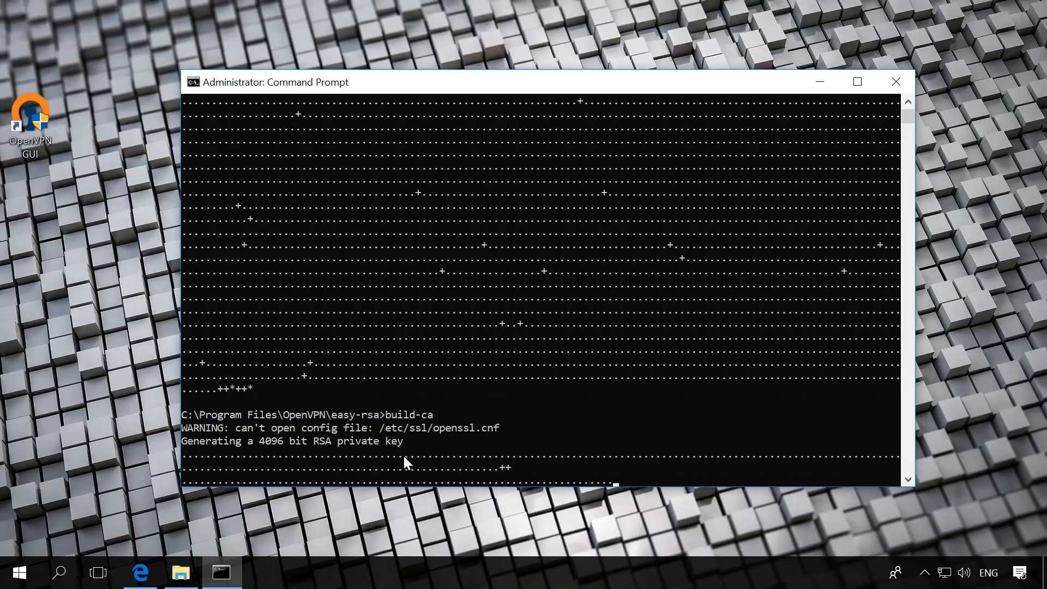
text(UA)
key(Return)
text(Kiev)
key(Return)
text(Kiev)
key(Return)
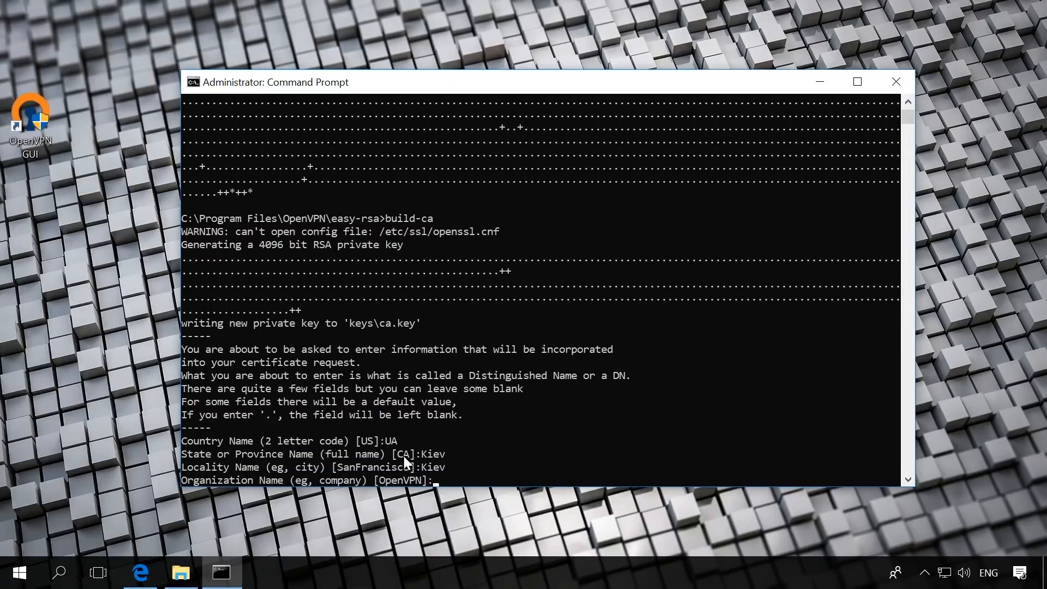
Complete the CA certificate with the default organization and name, organizational unit support, common name ServerVPN and the support e-mail address
key(Return)
text(support)
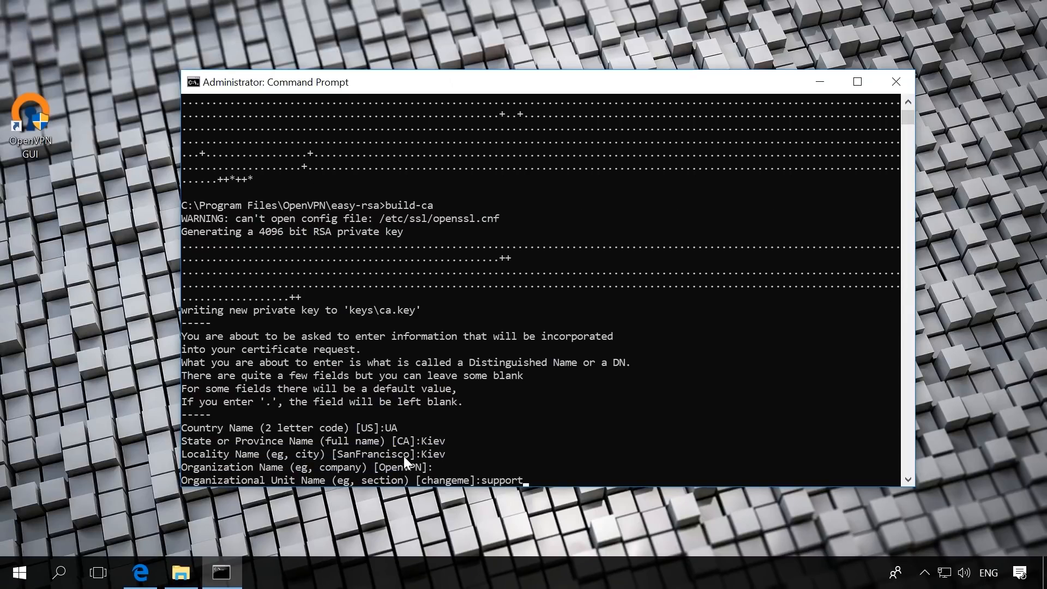
key(Return)
text(Server)
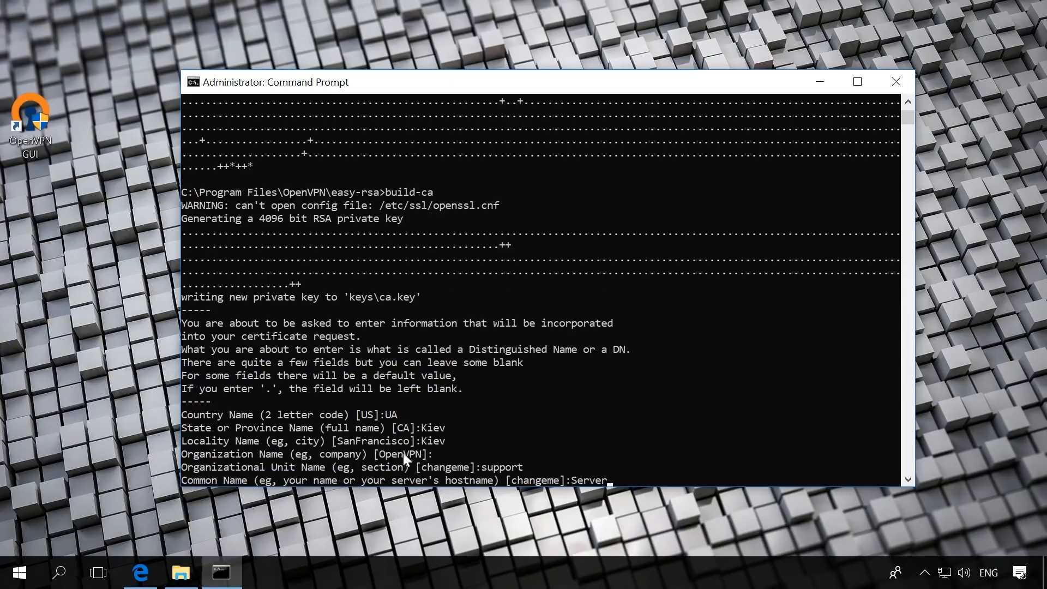
text(VPN)
key(Return)
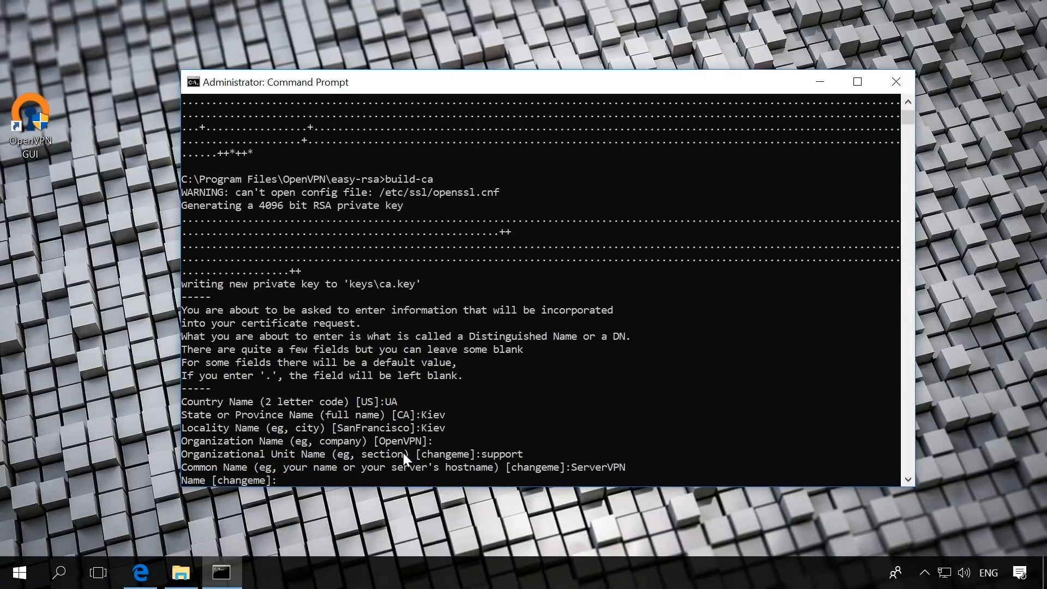
key(Return)
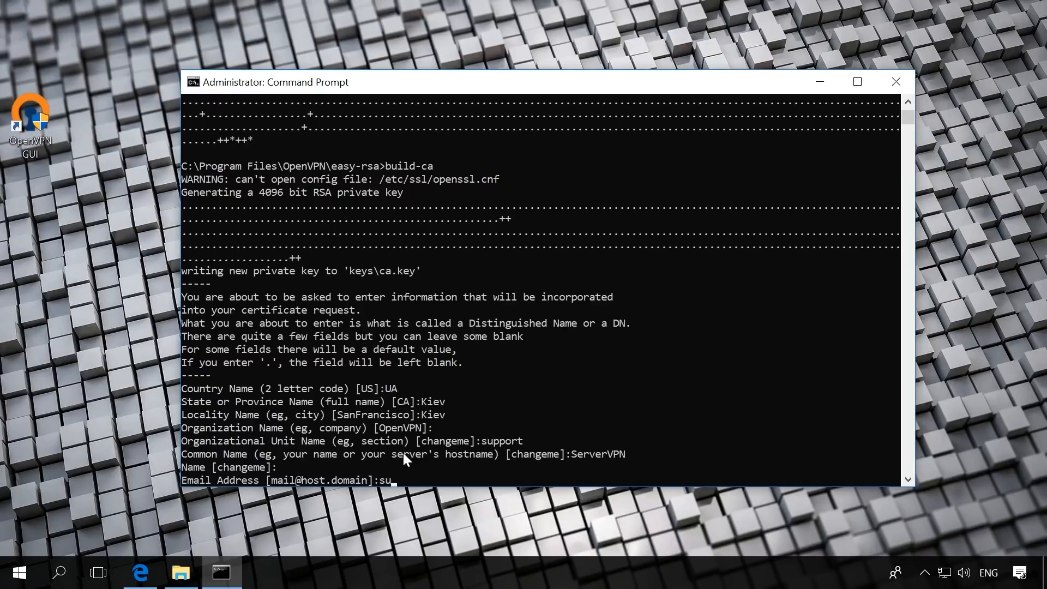
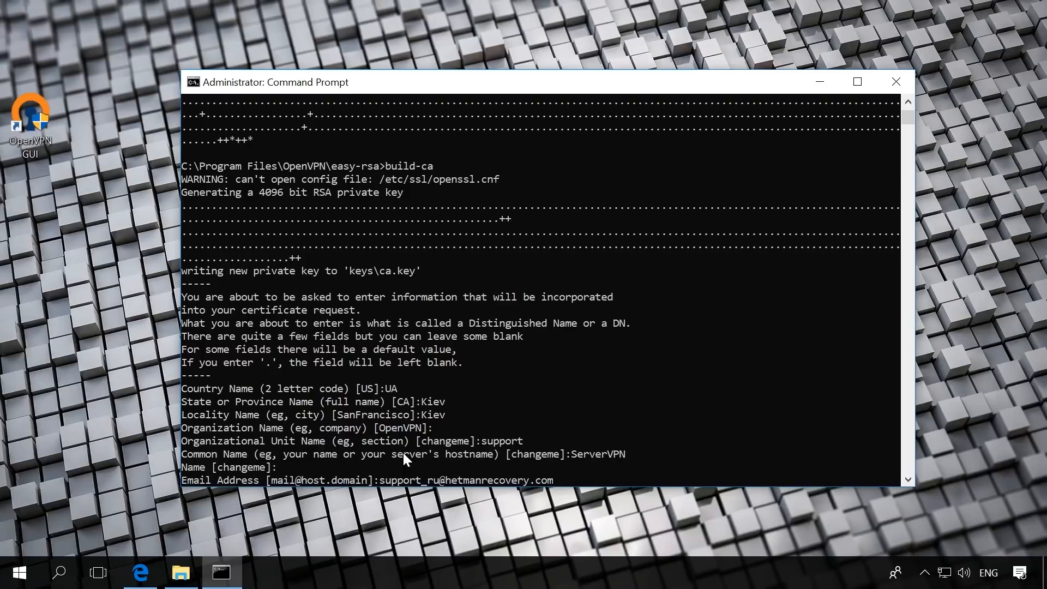
key(Return)
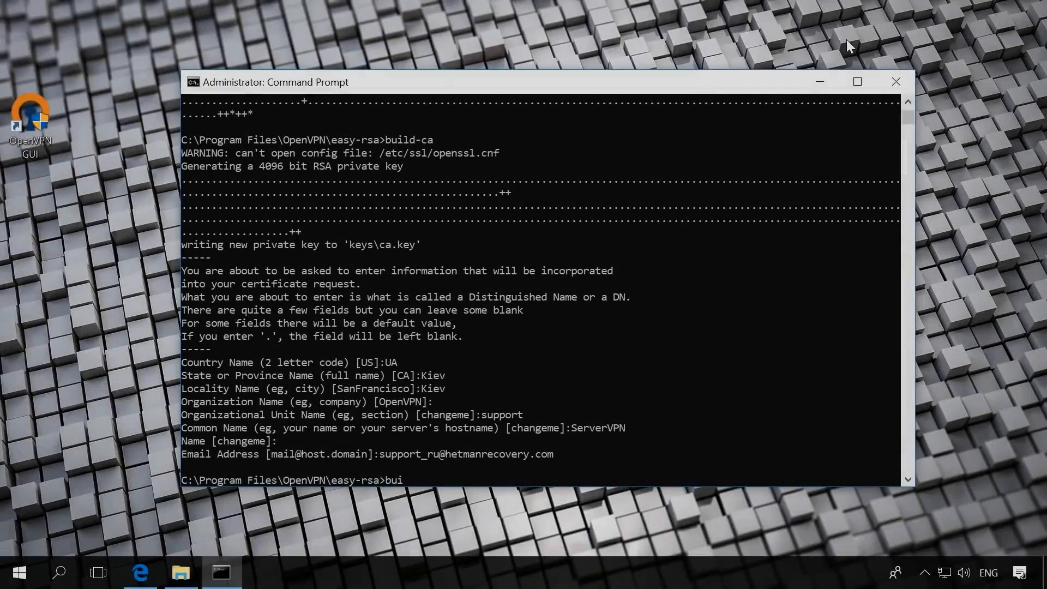
Run build-key-server ServerVPN in the easy-rsa folder to start generating the server key and certificate
text(ld-key)
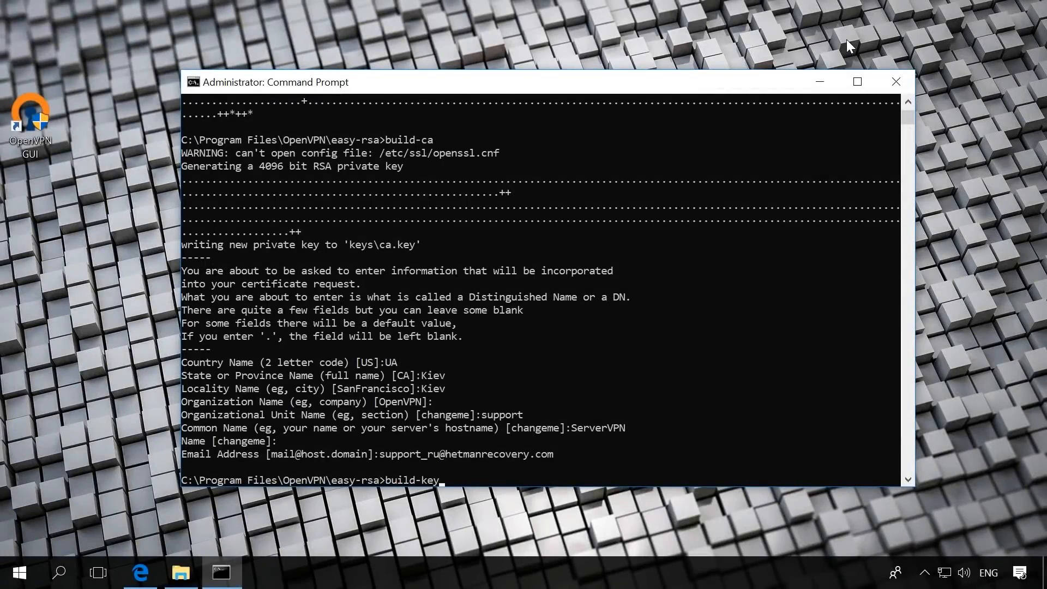
text(-server ServerVPN)
key(Return)
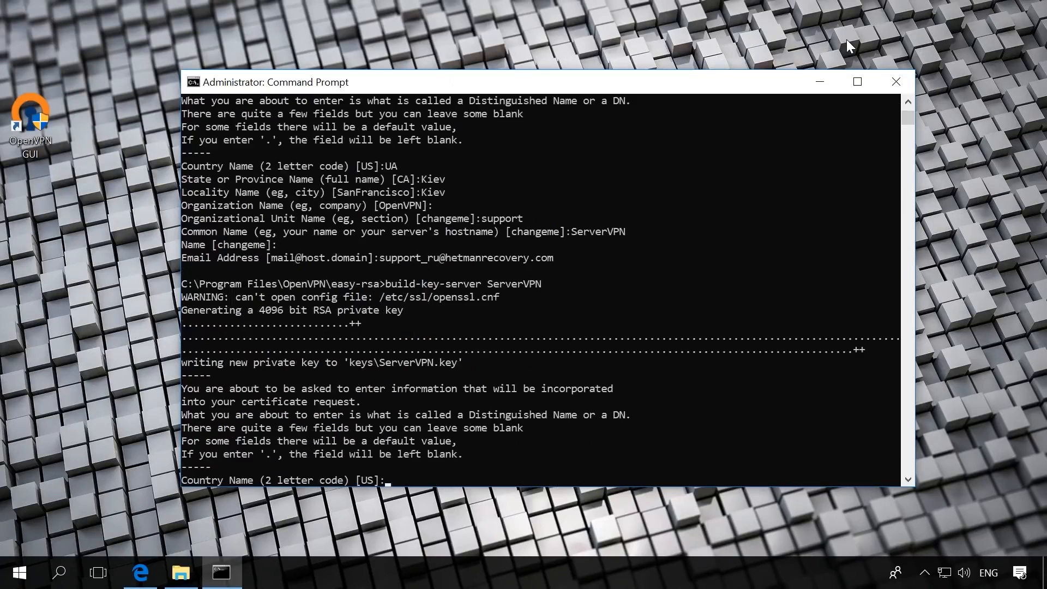
Accept the default for every field of the server certificate request, leaving the challenge password and optional company name blank
key(Return)
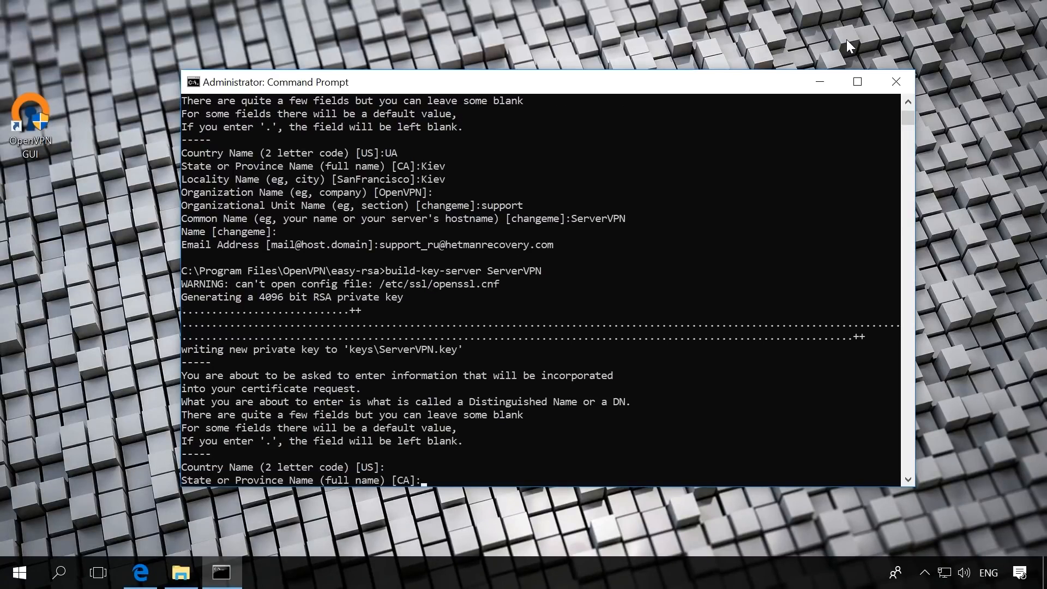
key(Return)
key(Return)
key(Return)
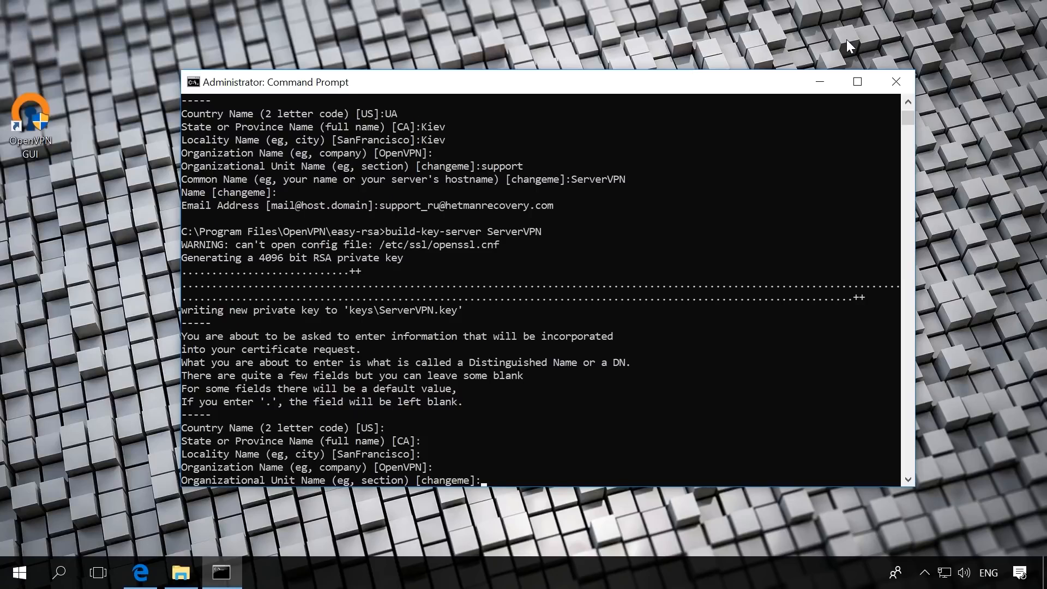
key(Return)
key(Return)
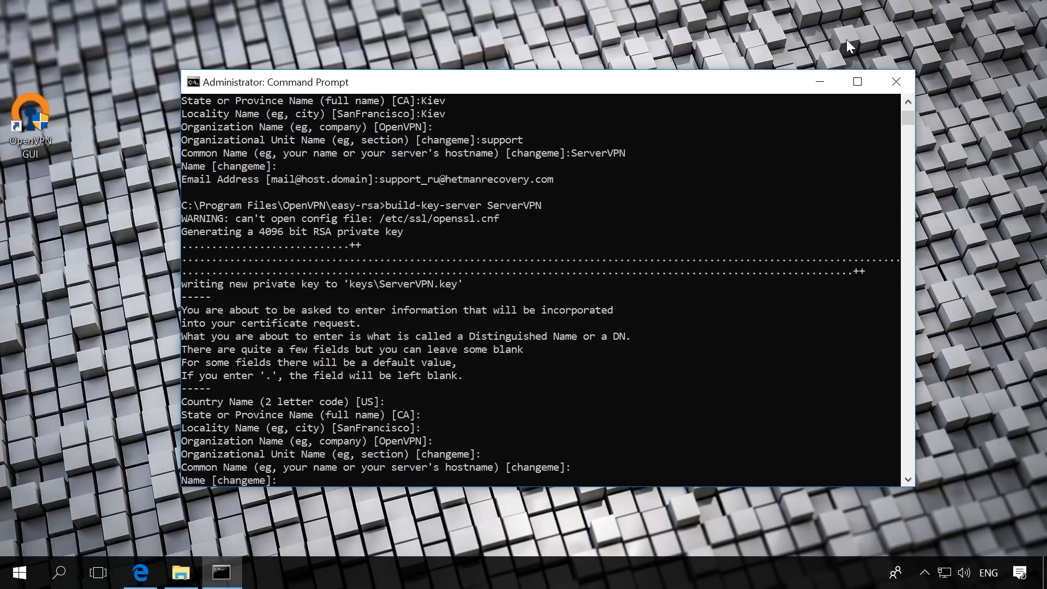
key(Return)
key(Return)
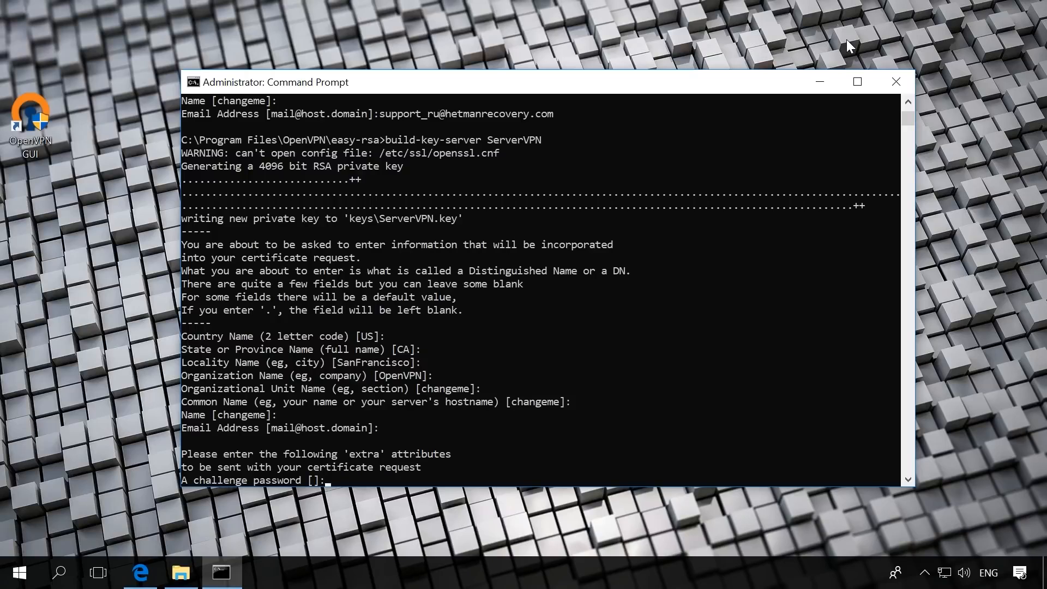
key(Return)
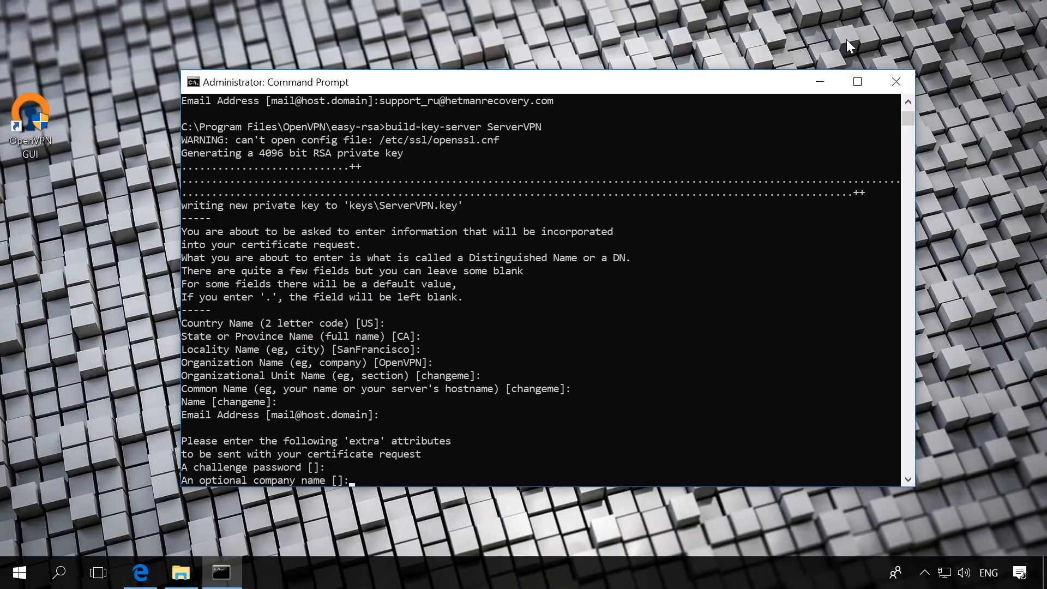
key(Return)
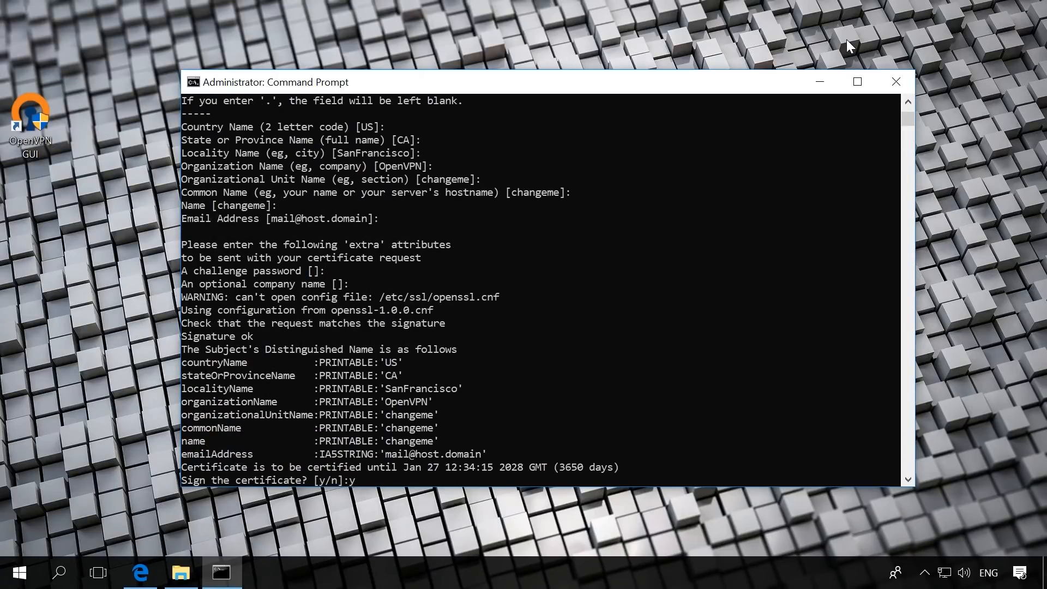
Sign the server certificate and commit the certified request to the database
text(y)
key(Return)
text(y)
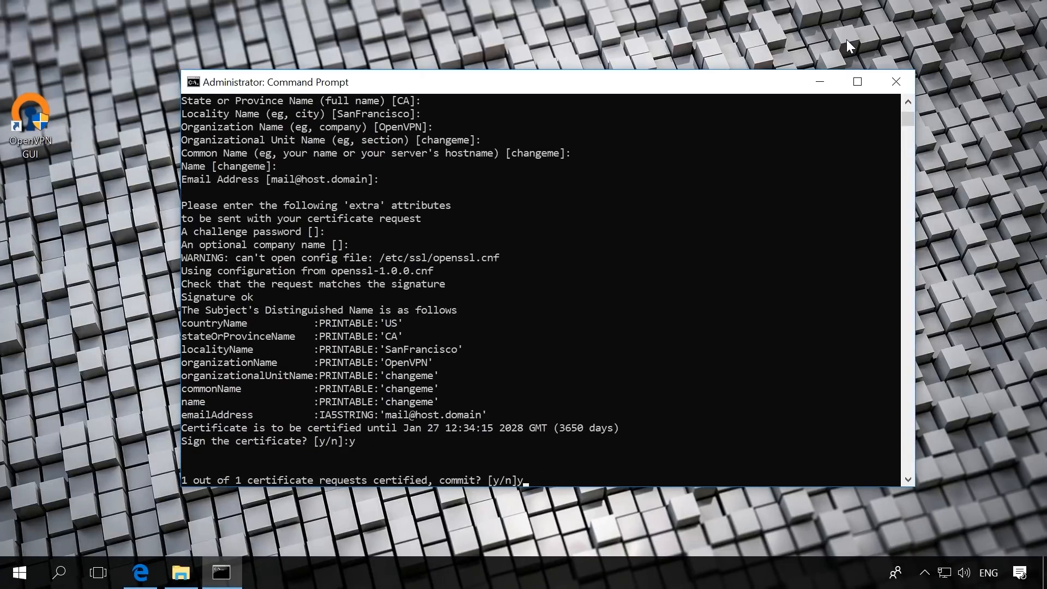
key(Return)
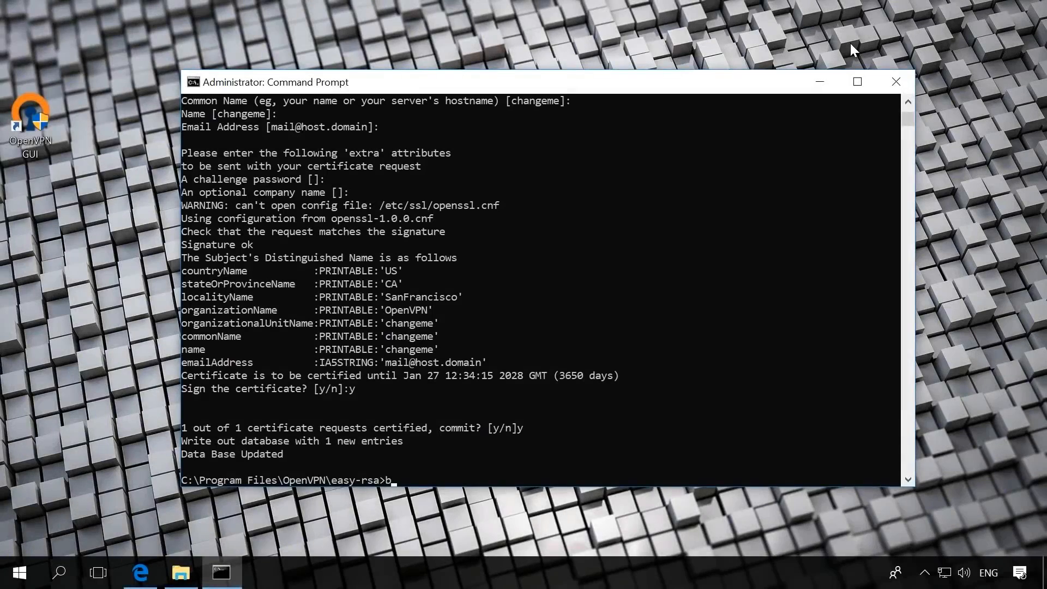
Run build-key ClientVPN in the easy-rsa folder to start generating the client key and certificate
text(build-key ClientVPN)
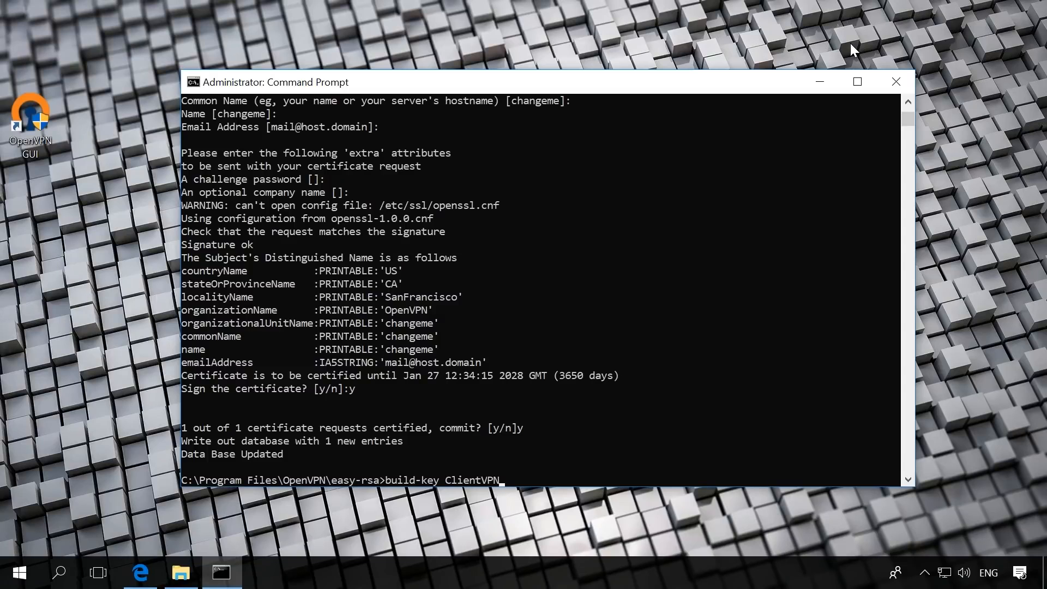
key(Return)
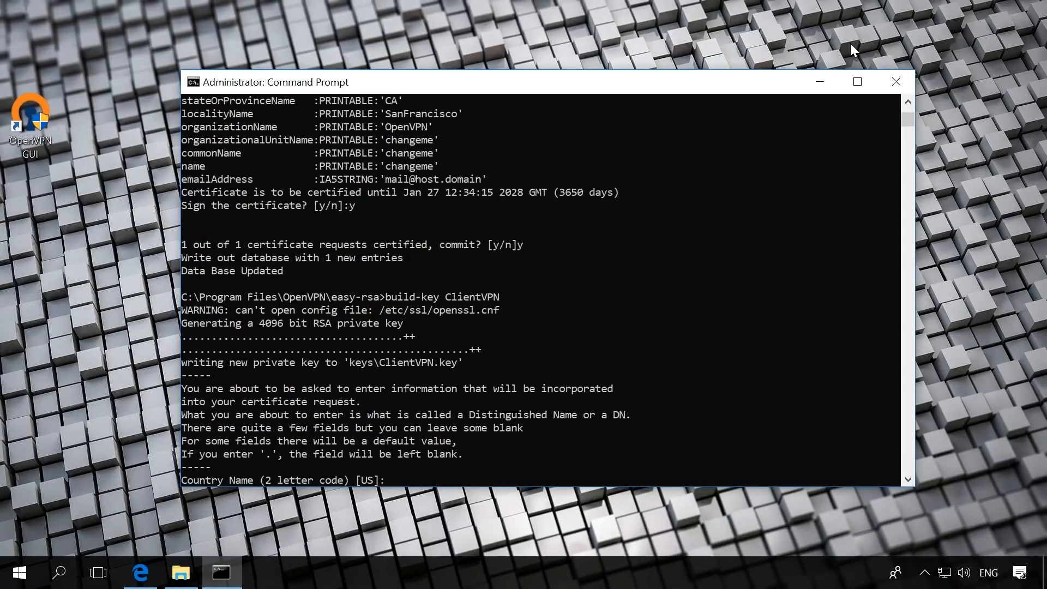
Complete the client certificate request with common name ClientVPN and defaults elsewhere, leaving the challenge password and optional company name blank
key(Return)
key(Return)
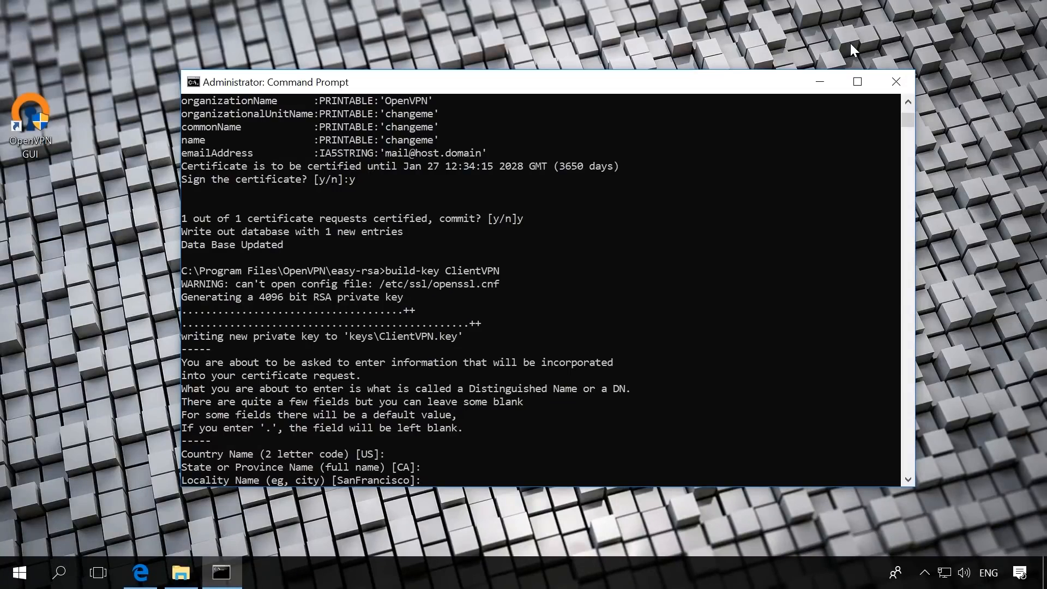
key(Return)
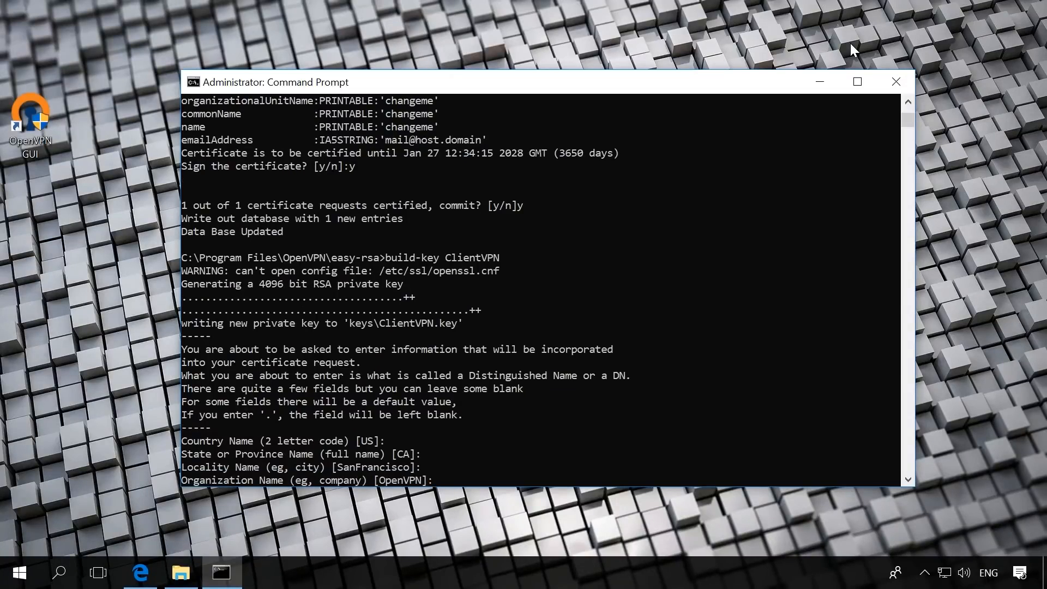
key(Return)
key(Return)
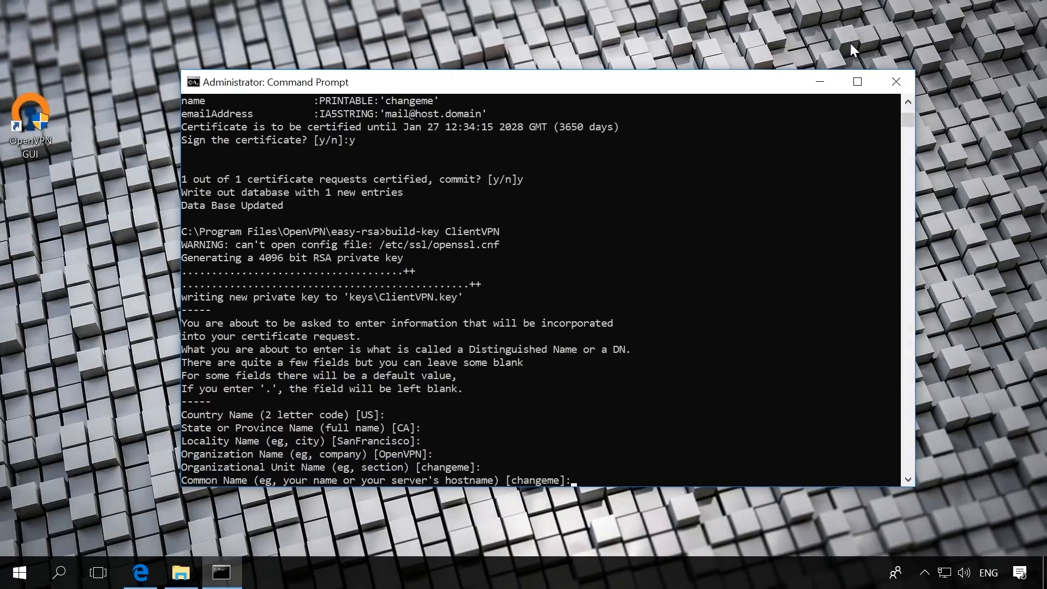
text(ClientVPN)
key(Return)
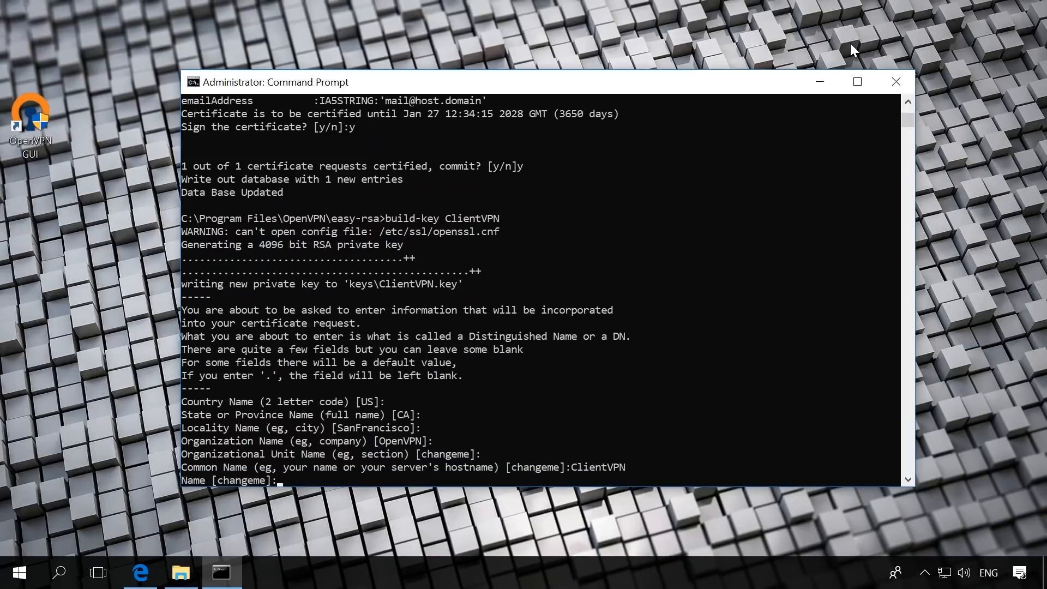
key(Return)
key(Return)
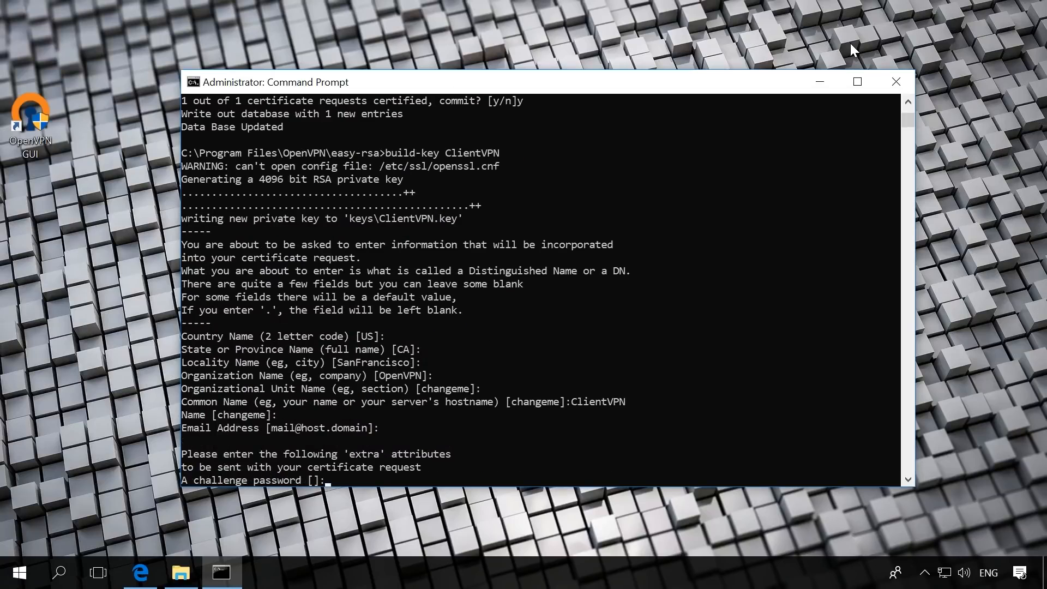
key(Return)
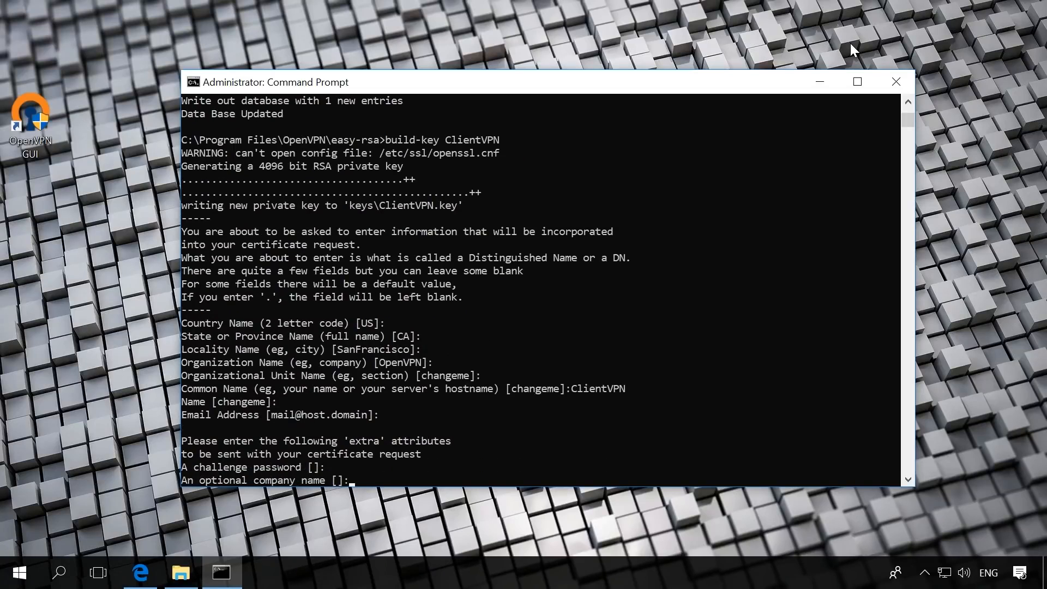
key(Return)
Sign the client certificate and commit the certified request to the database
text(y)
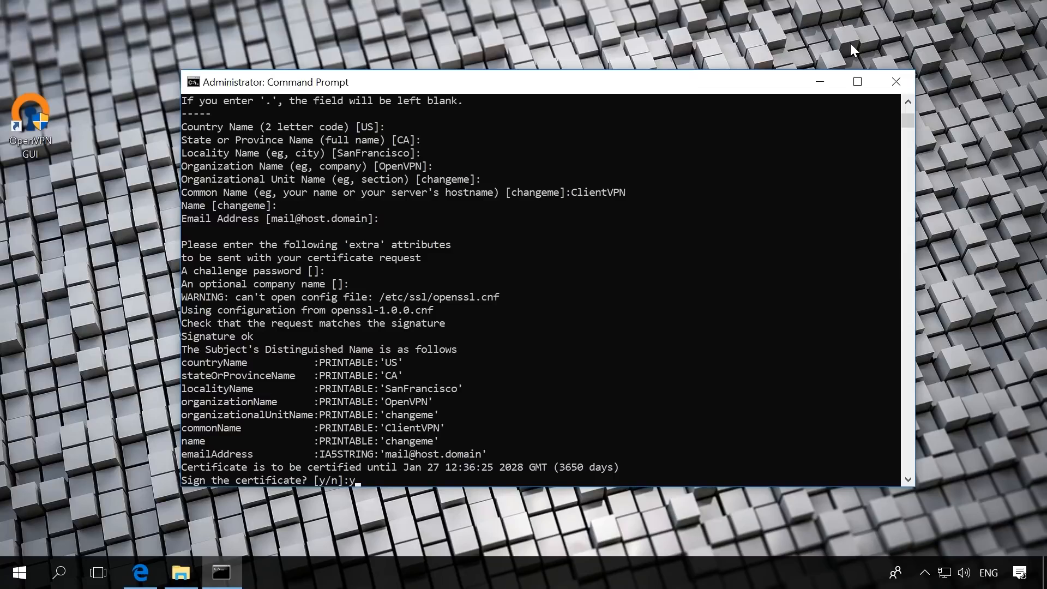
key(Return)
text(y)
key(Return)
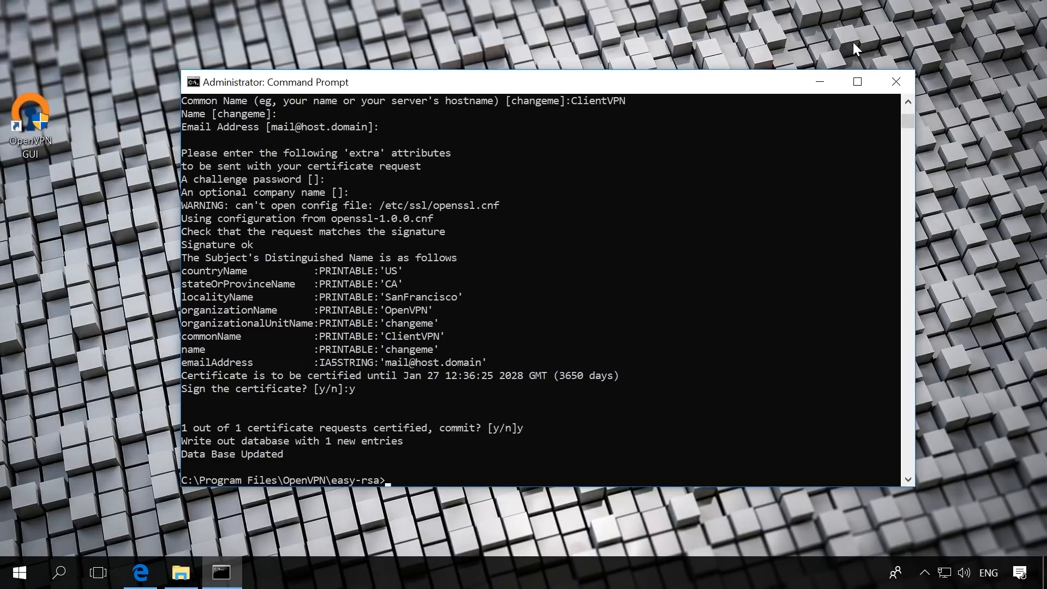
Generate the TLS authentication key by running openvpn --genkey --secret keys/ta.key in the easy-rsa folder
text(openvpn --genkey --secret keys/)
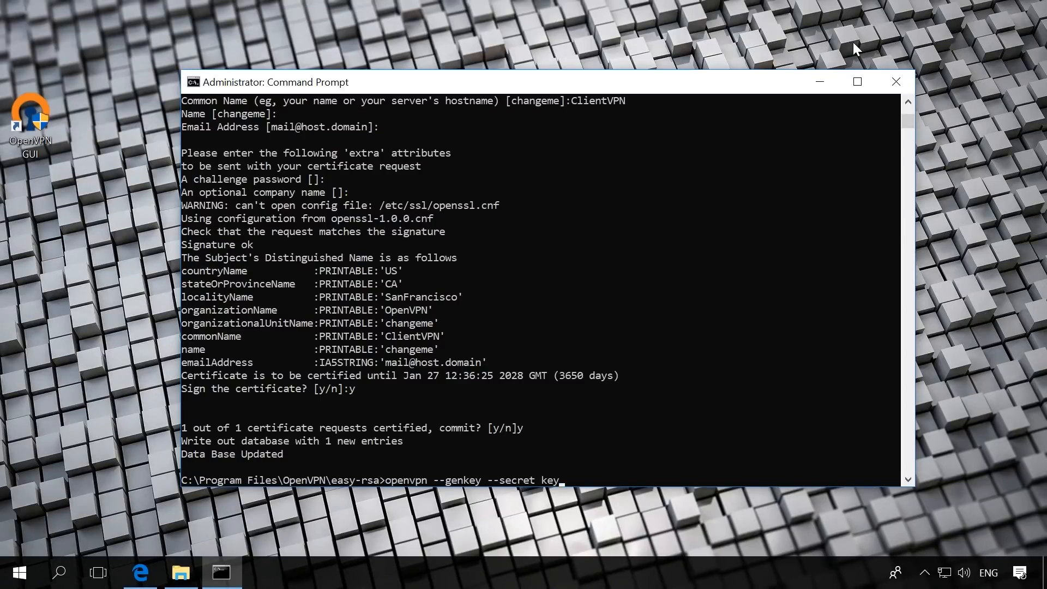
text(ta.key)
key(Return)
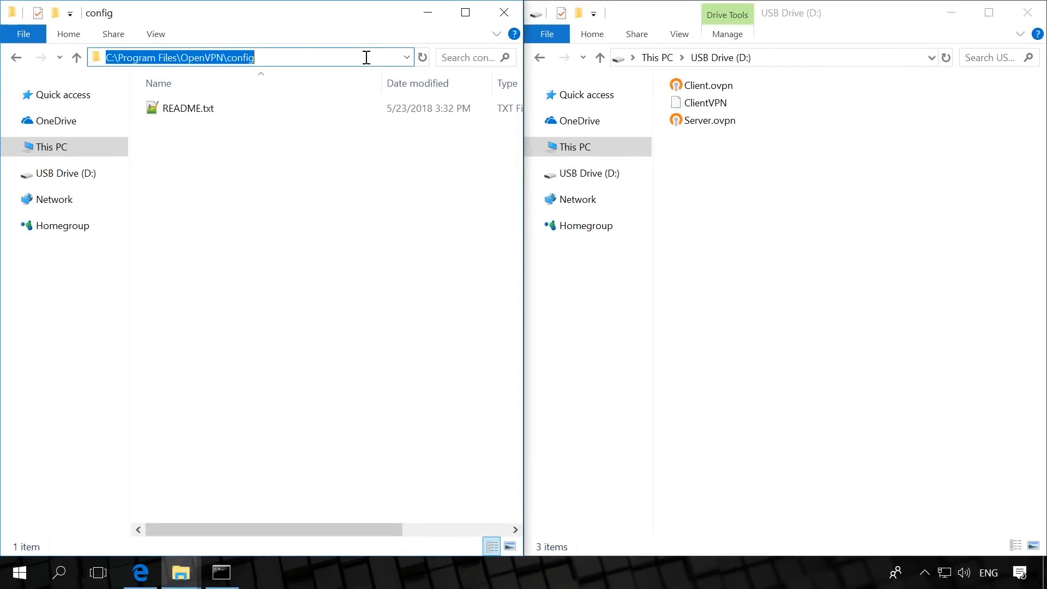
Copy Server.ovpn from the USB drive into C:\Program Files\OpenVPN\config, granting administrator permission
click(346, 165)
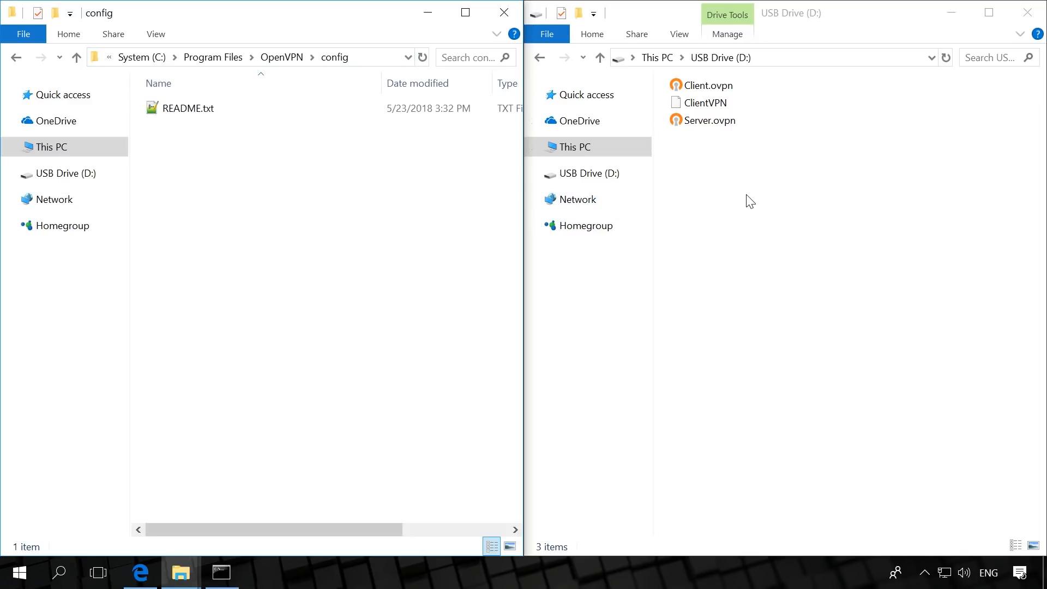
right_click(714, 122)
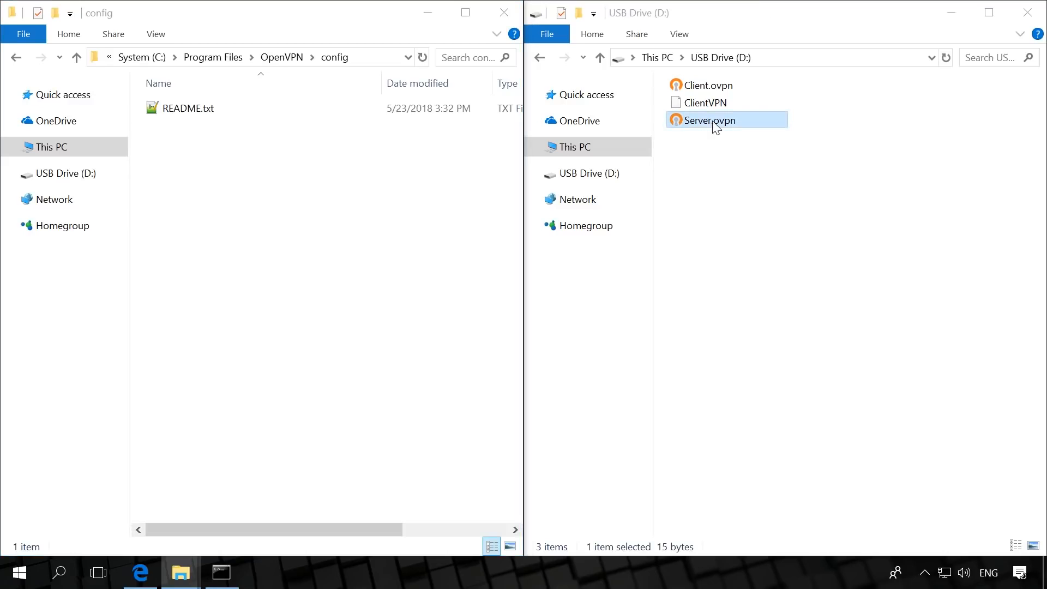
click(759, 380)
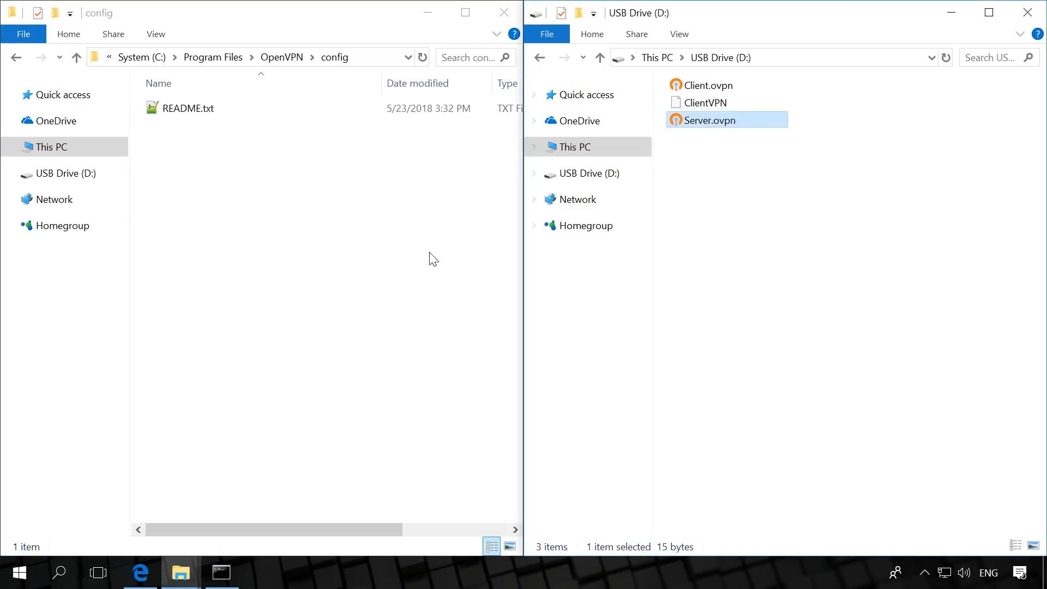
right_click(267, 189)
click(326, 301)
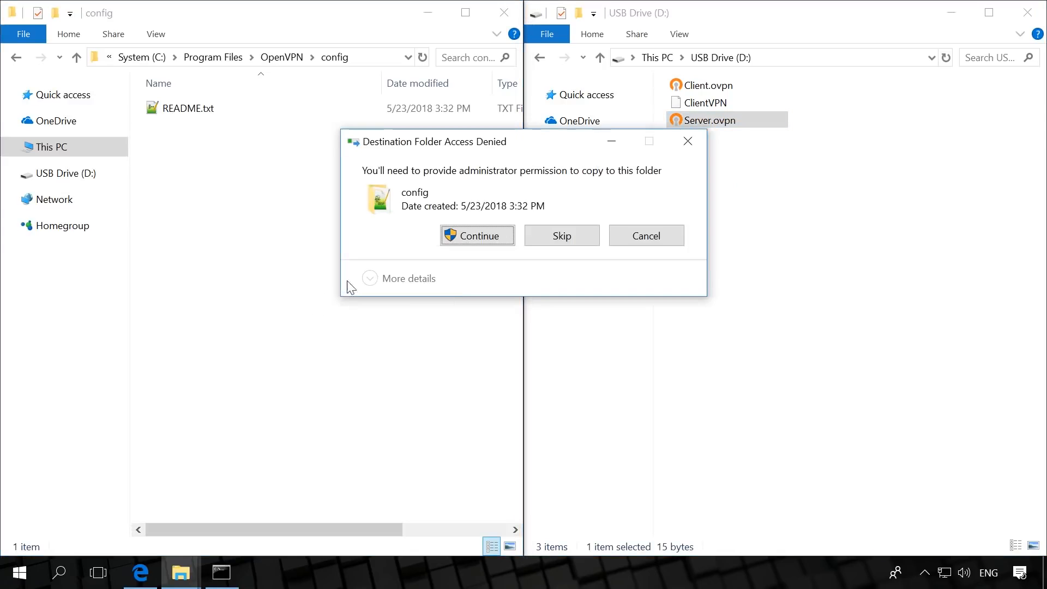
click(473, 240)
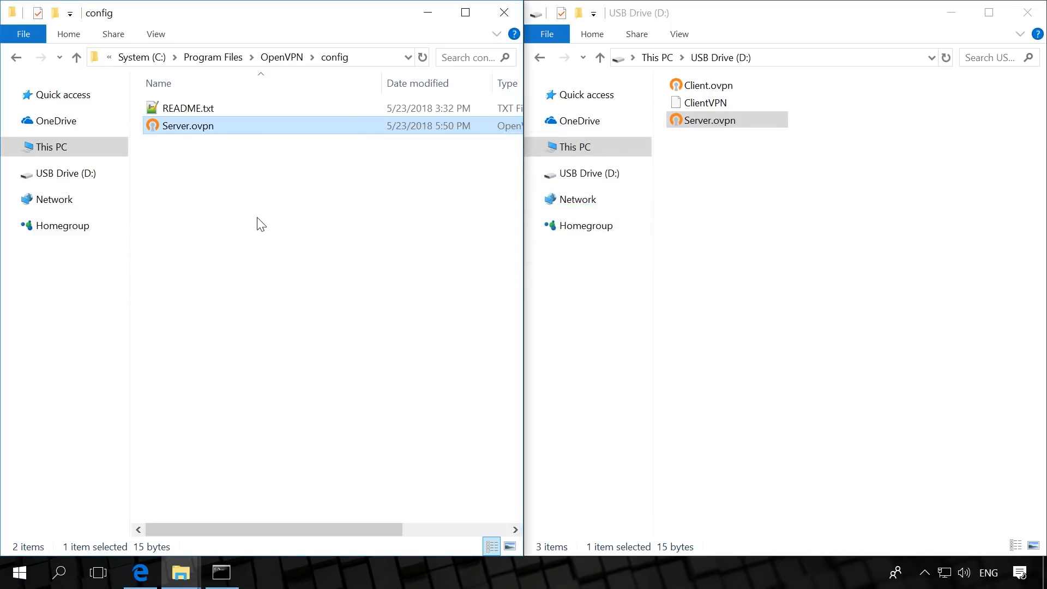
Open the copied Server.ovpn in Notepad++ and review its dev-node, mode and port lines
right_click(219, 124)
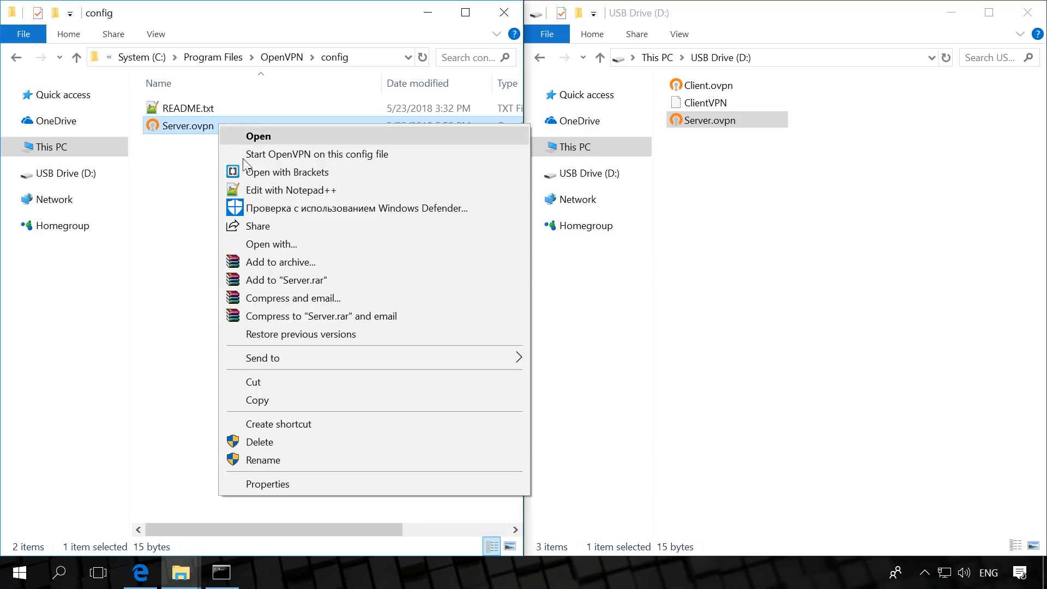
click(262, 190)
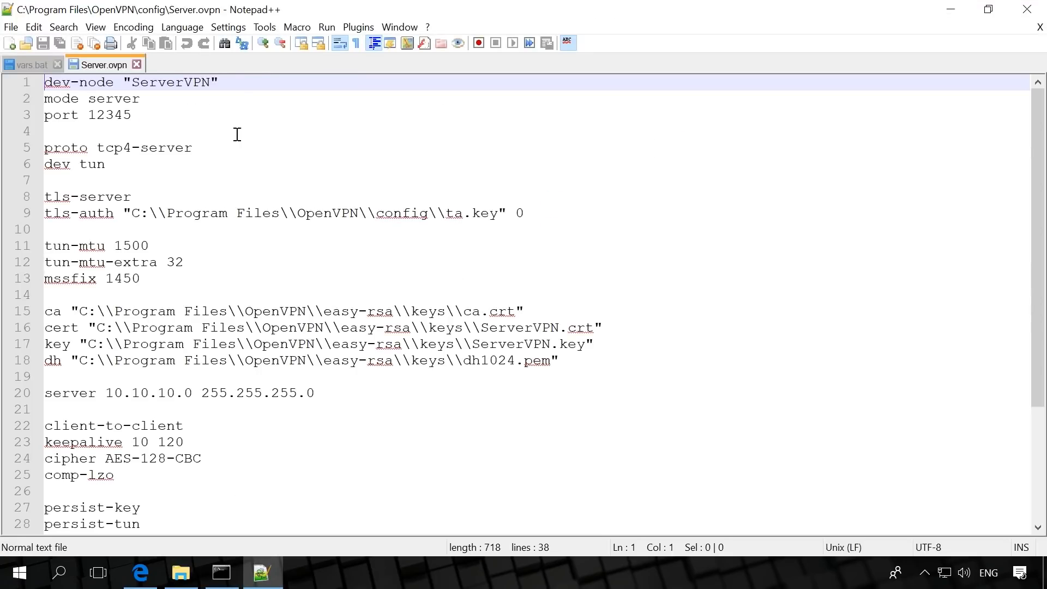
click(238, 84)
click(174, 96)
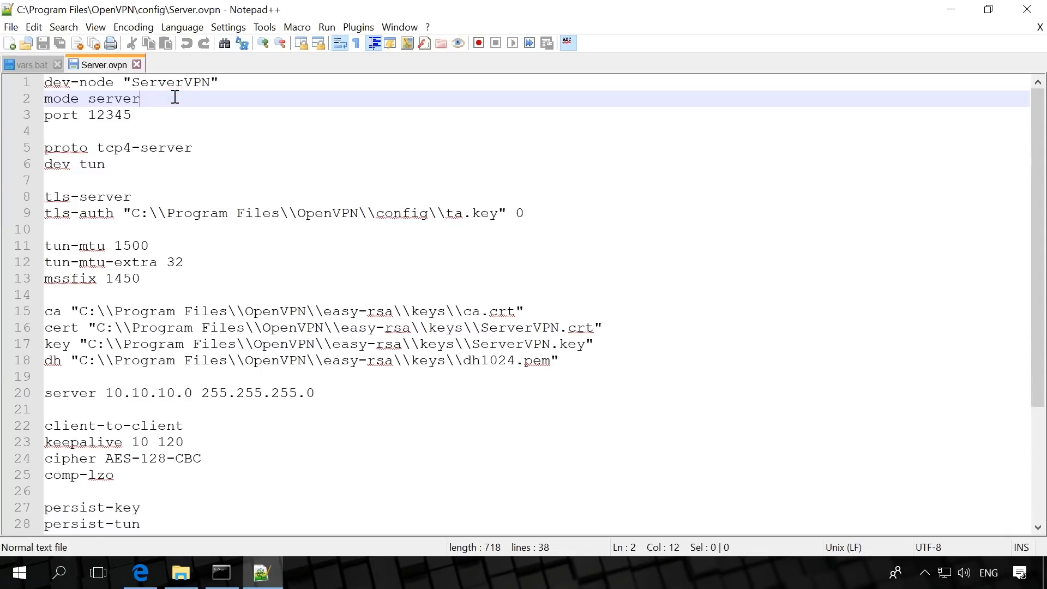
click(171, 113)
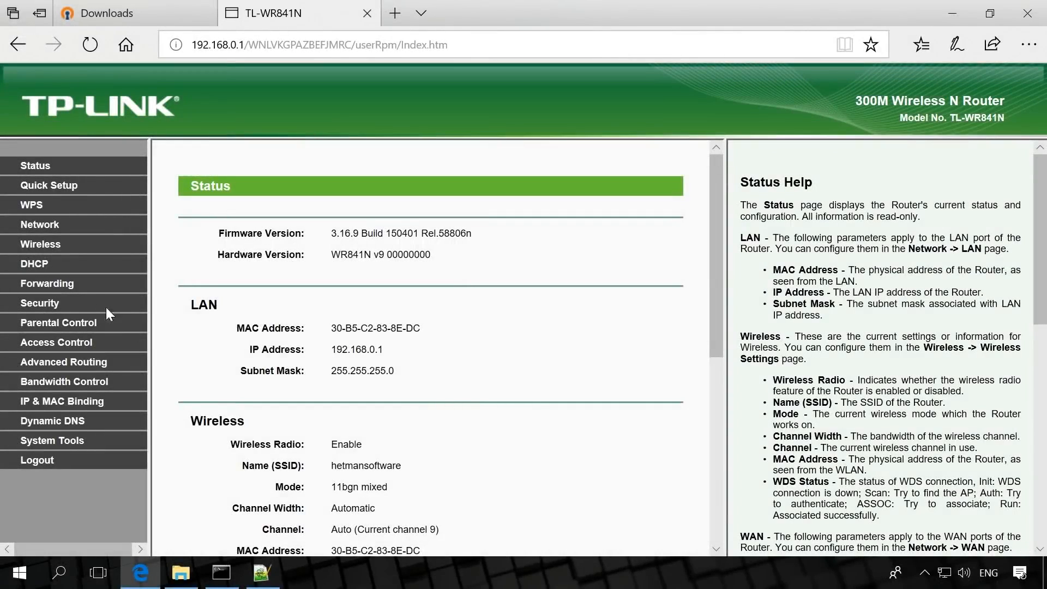
Check the TP-Link router's virtual servers for the forwarding entry of port 12345
click(63, 286)
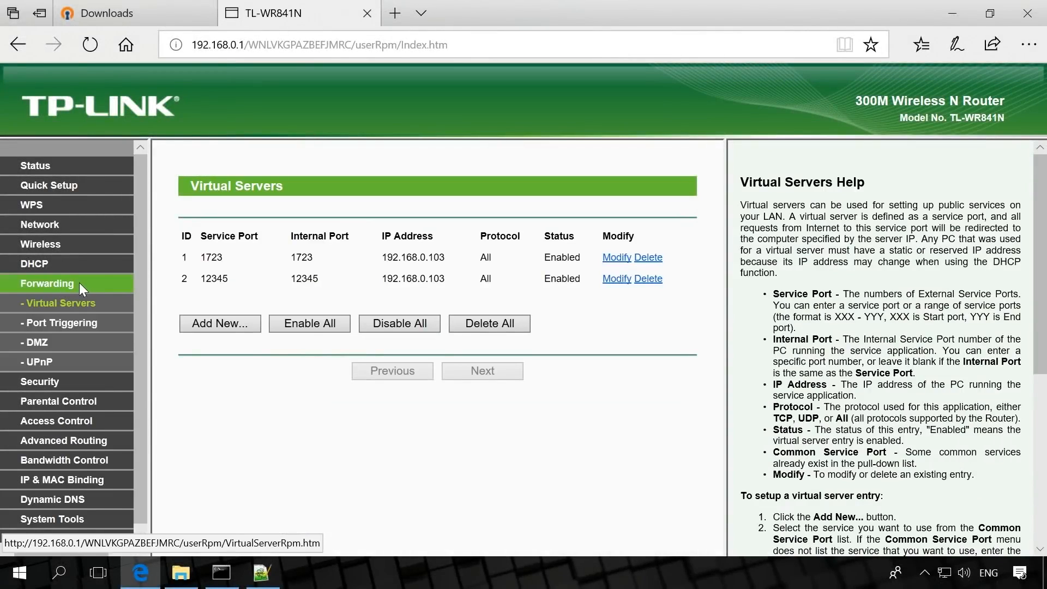
click(206, 278)
double_click(207, 279)
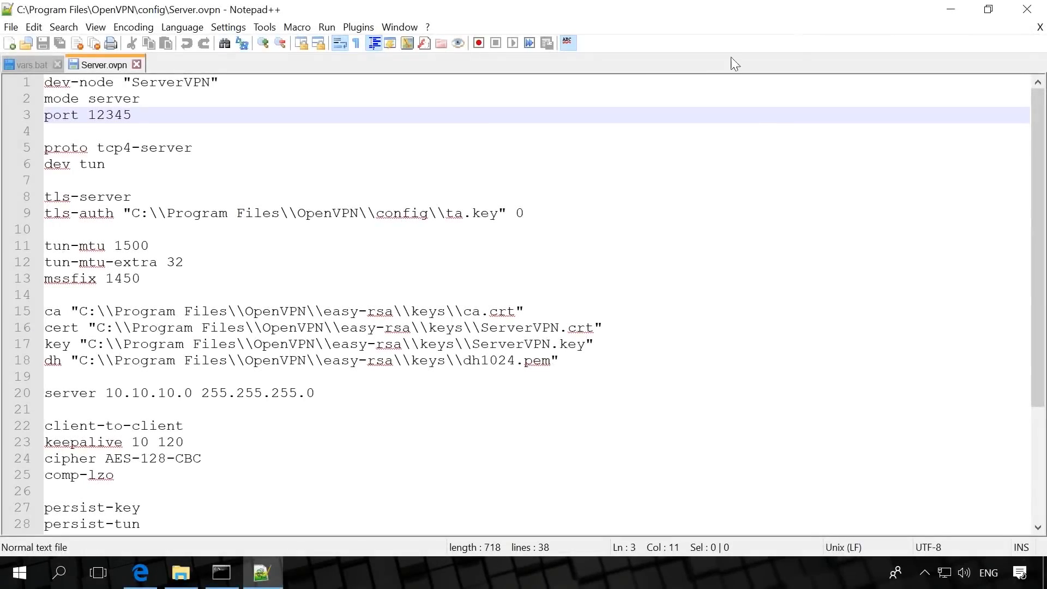
Review the protocol, device and tls-server lines, and set the tls-auth path to C:\\Program Files\\OpenVPN\\easy-rsa\\keys\\ta.key in Server.ovpn
click(202, 149)
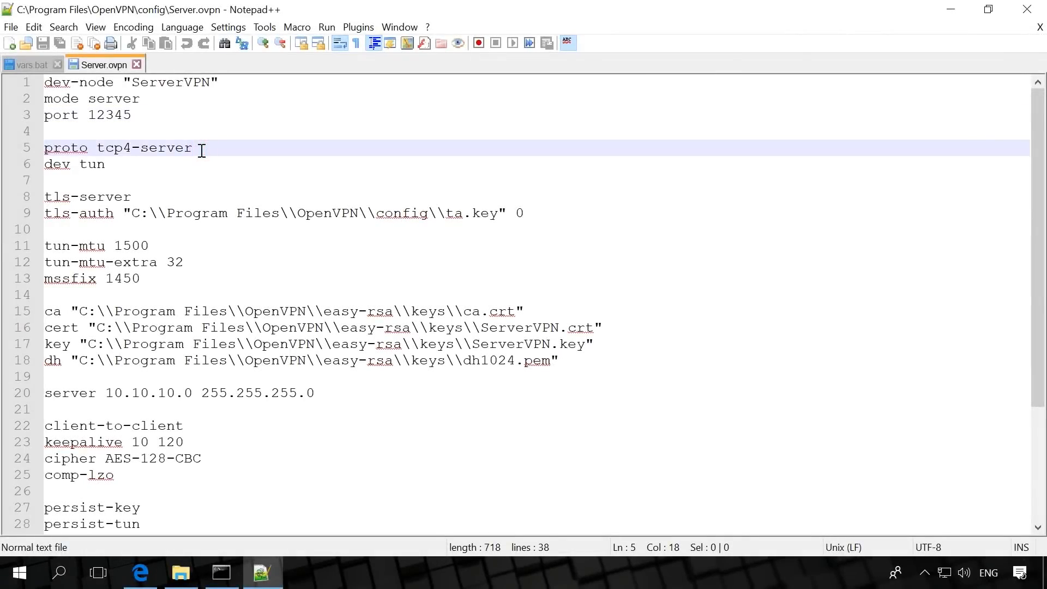
click(154, 167)
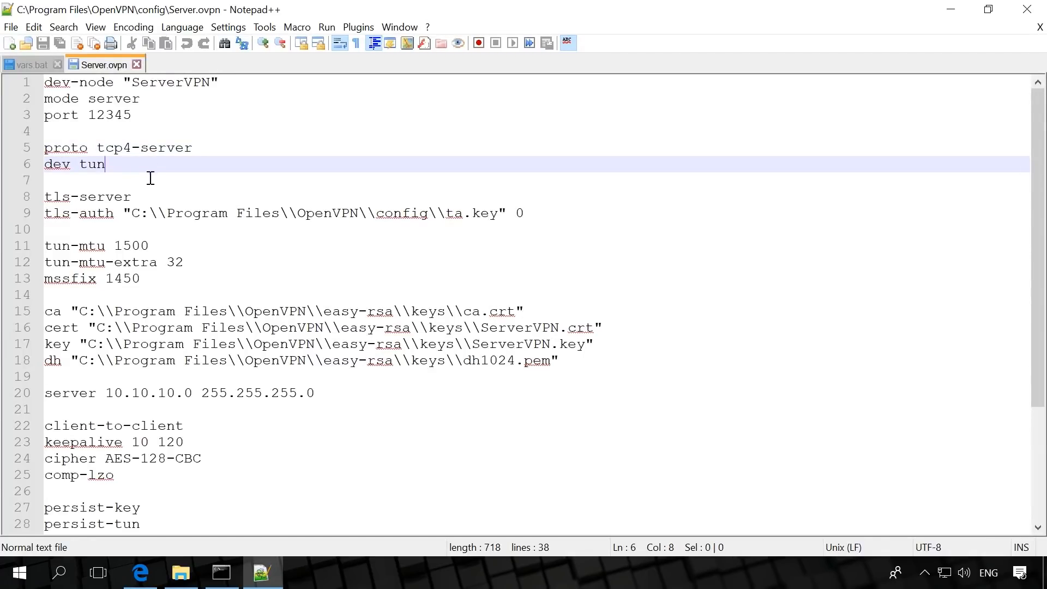
click(157, 199)
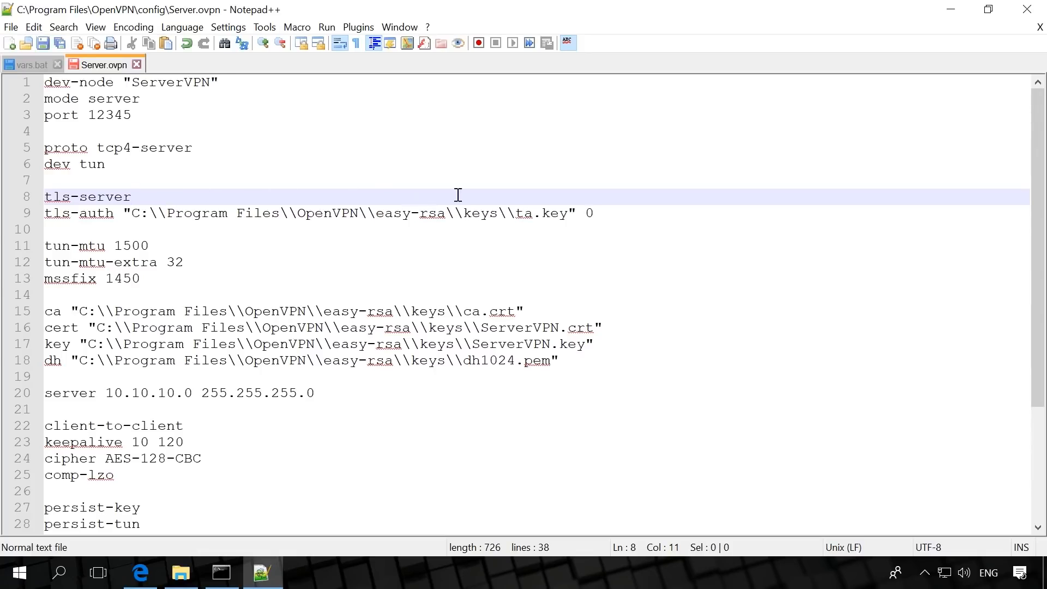
click(607, 213)
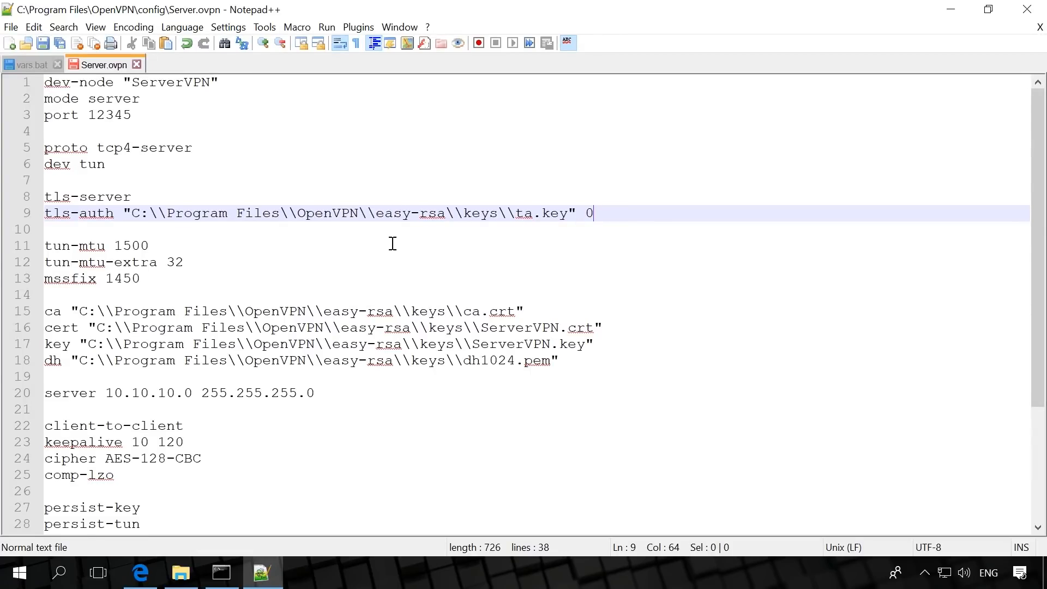
Review the tun-mtu, tun-mtu-extra and mssfix values and the ca, cert and key file paths in Server.ovpn
click(161, 246)
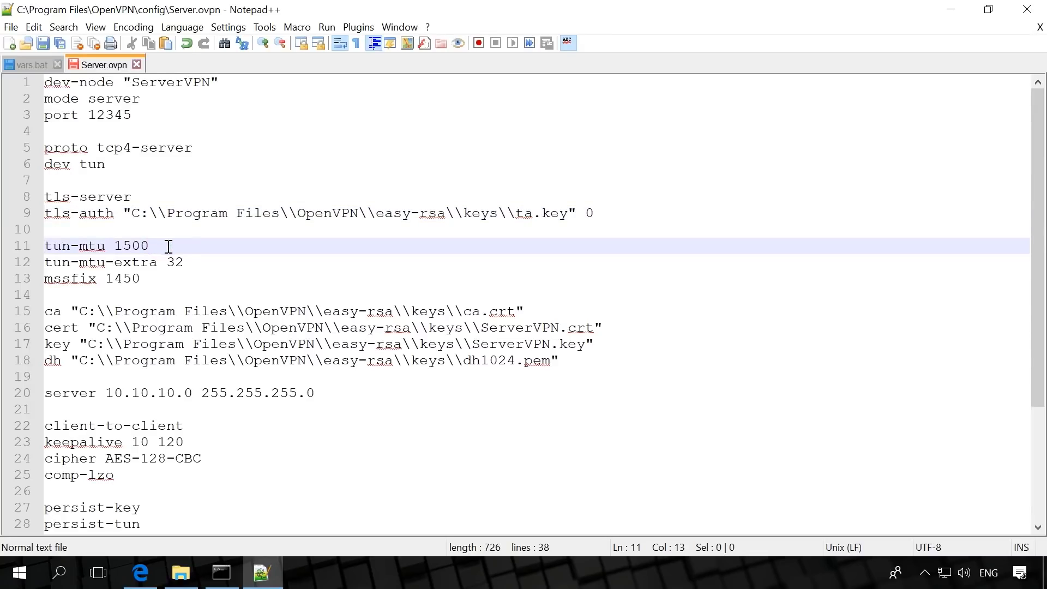
click(202, 260)
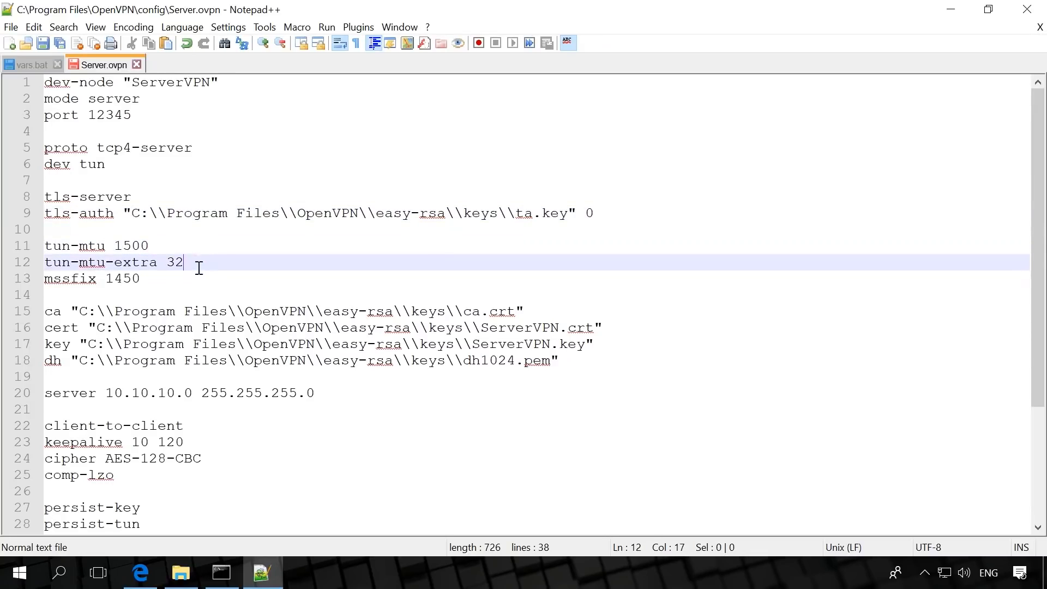
click(183, 278)
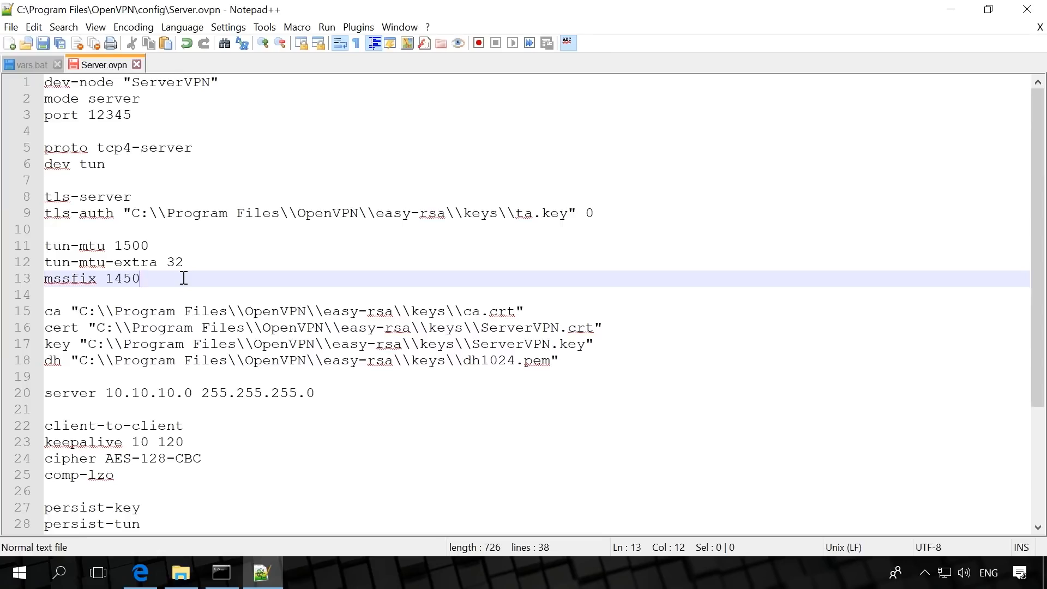
click(539, 312)
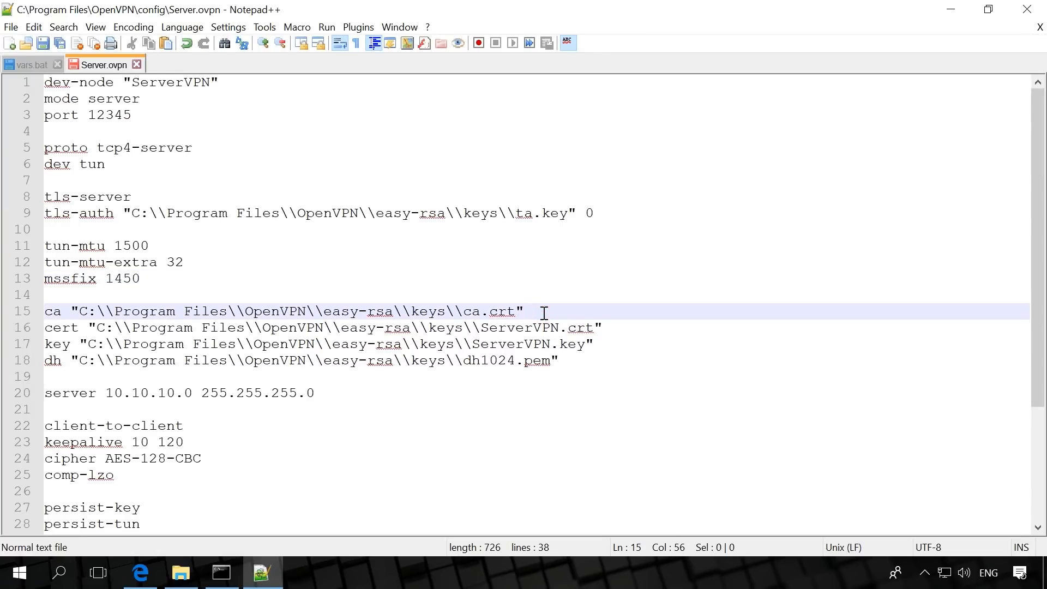
click(612, 328)
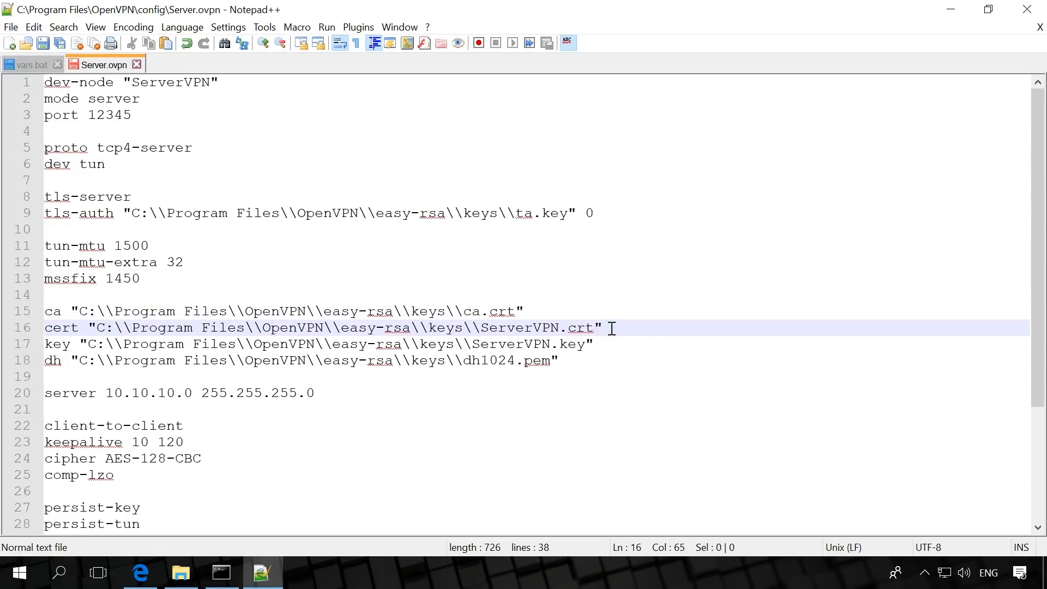
click(612, 349)
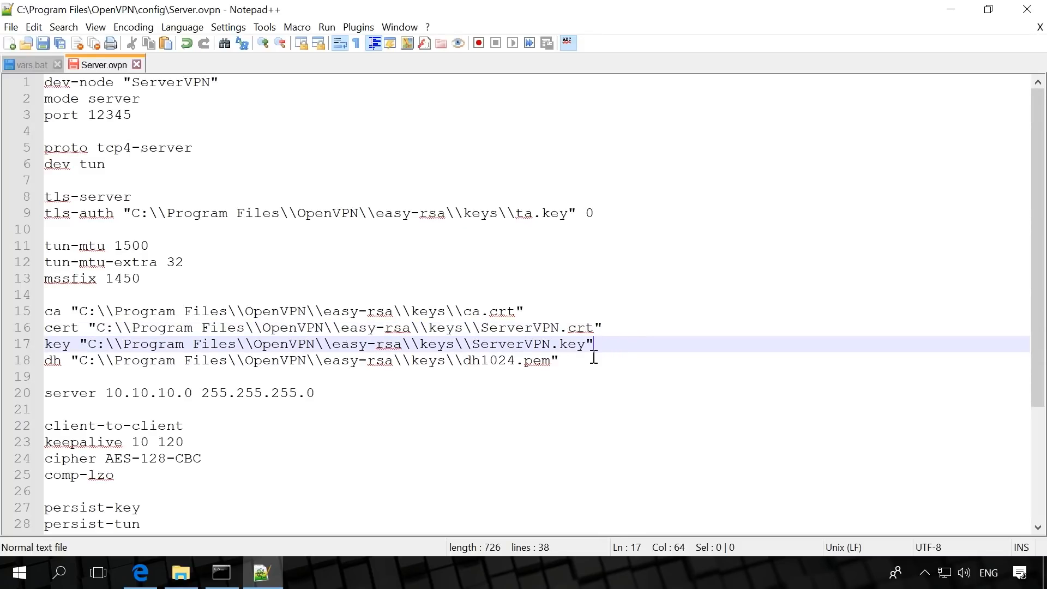
Set the Diffie-Hellman file name in the dh line to dh4096.pem
click(591, 360)
drag(480, 360, 514, 361)
text(4096)
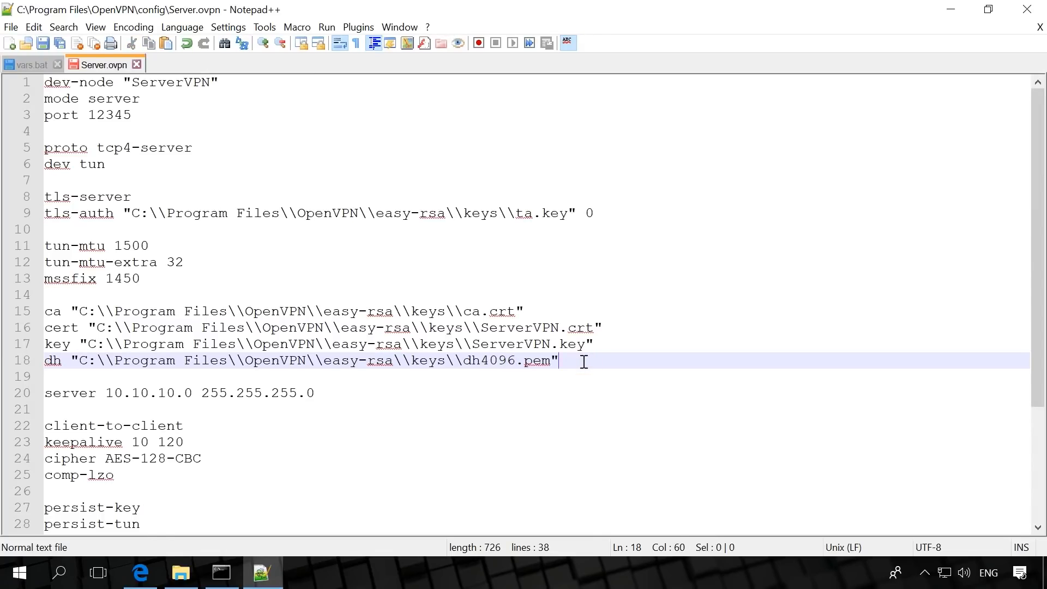
Review the server subnet, client-to-client, keepalive, cipher and comp-lzo lines in Server.ovpn
click(344, 391)
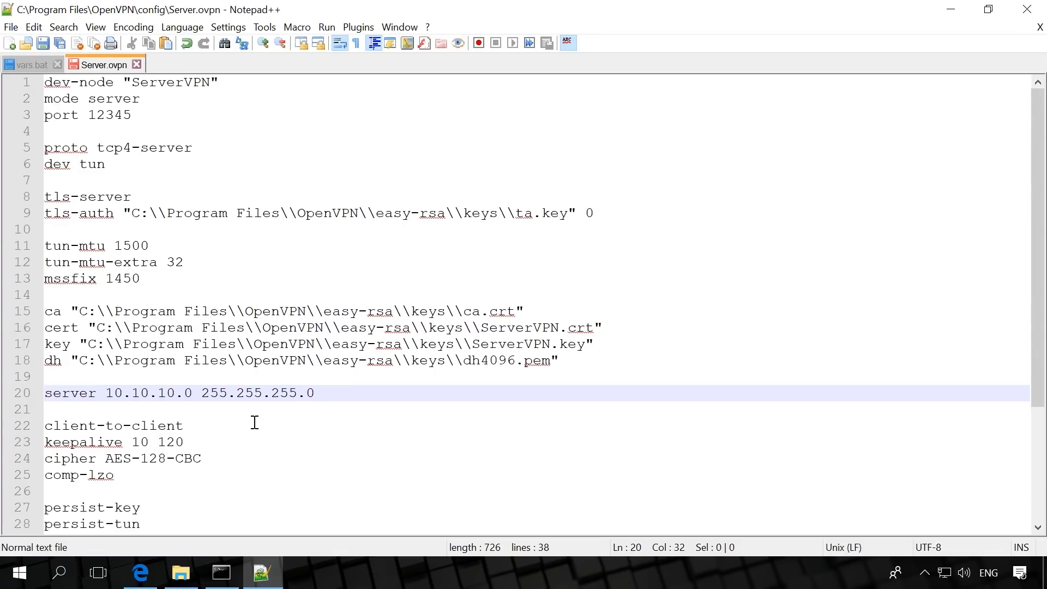
click(216, 425)
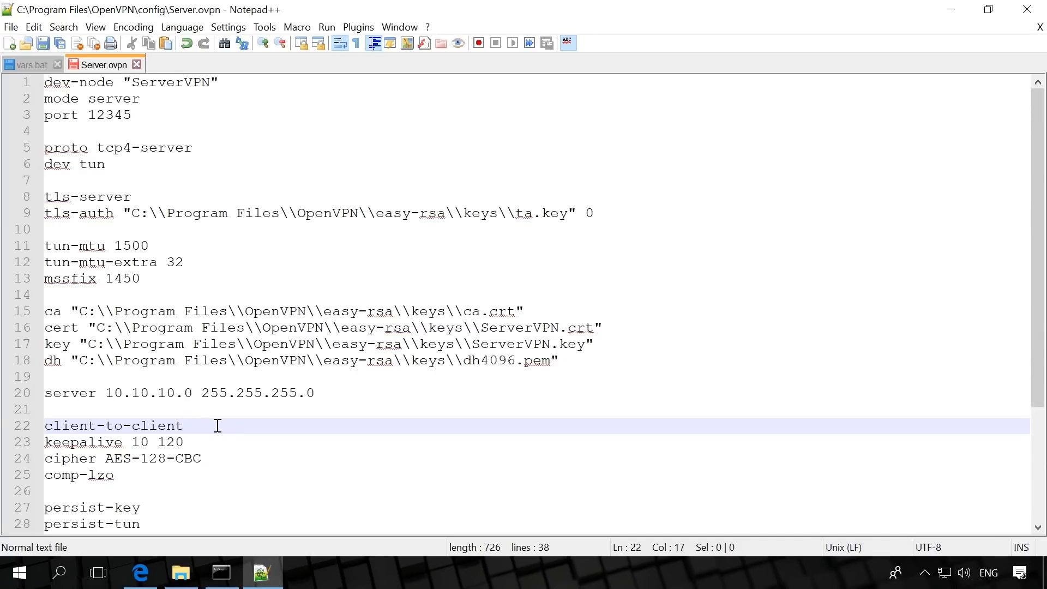
click(223, 438)
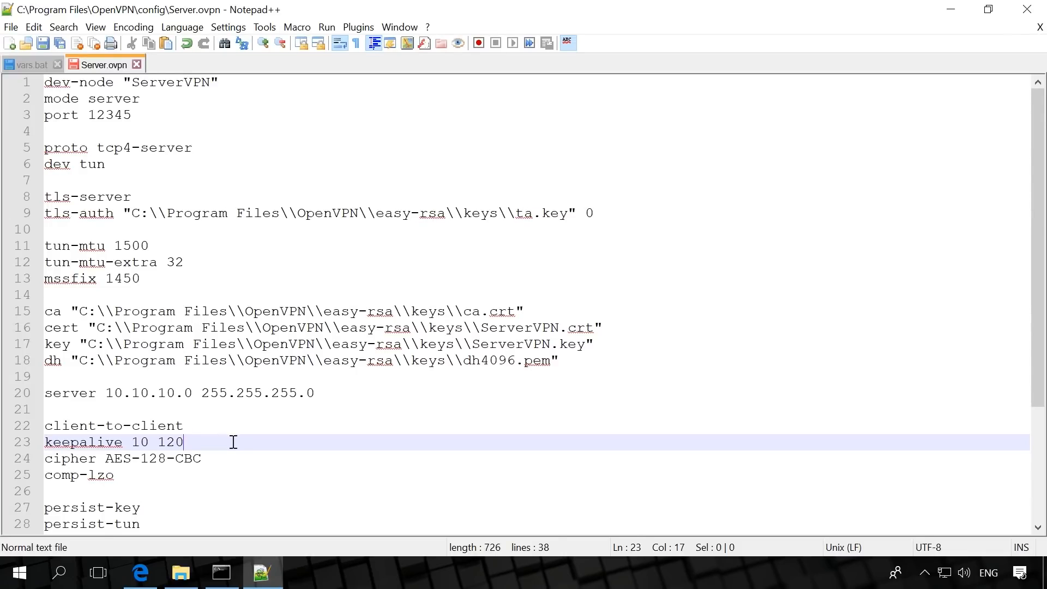
click(239, 458)
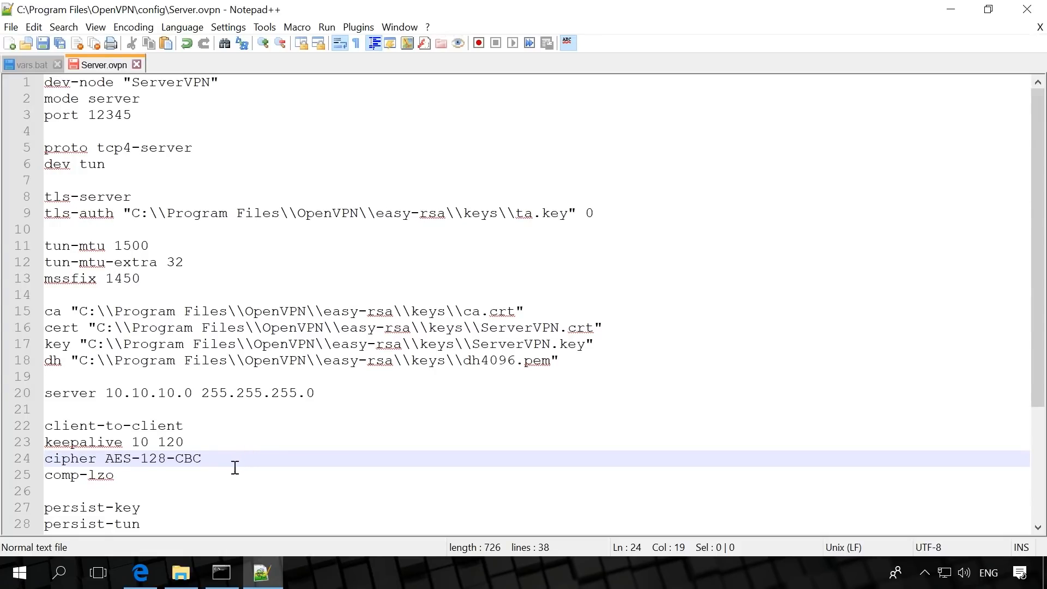
click(215, 470)
Review the persist options, client-config-dir, verb, route-delay, route-method and push route lines in Server.ovpn
scroll(240, 469, down, 4)
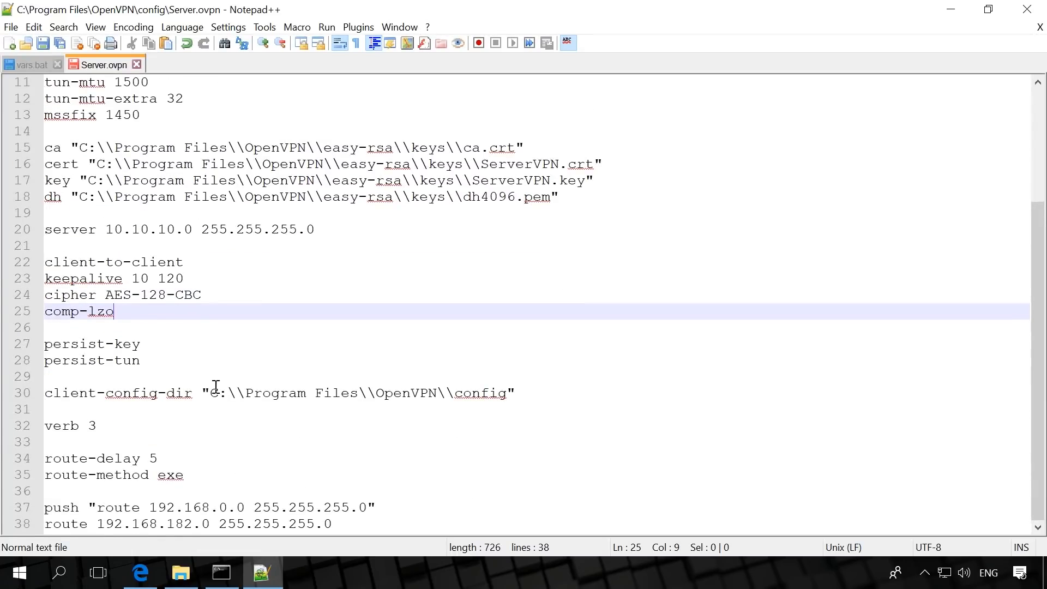
click(205, 343)
click(204, 362)
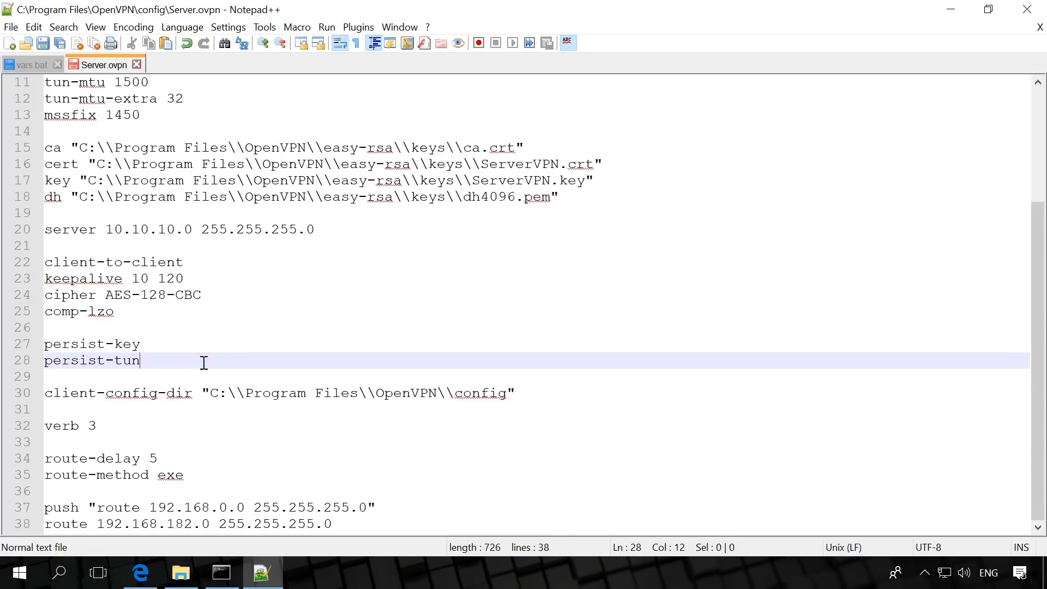
click(529, 393)
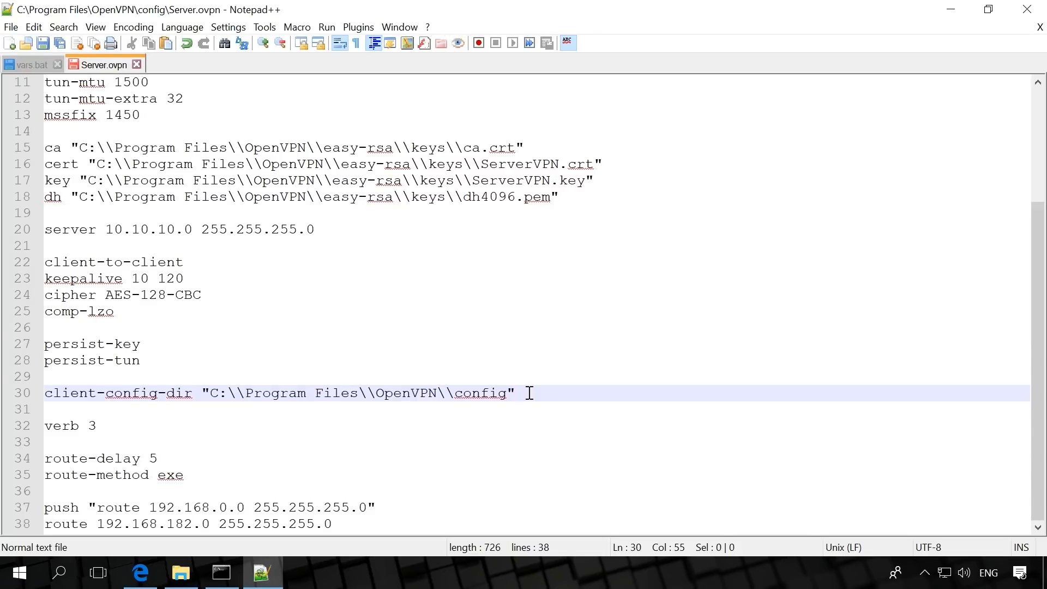
click(136, 420)
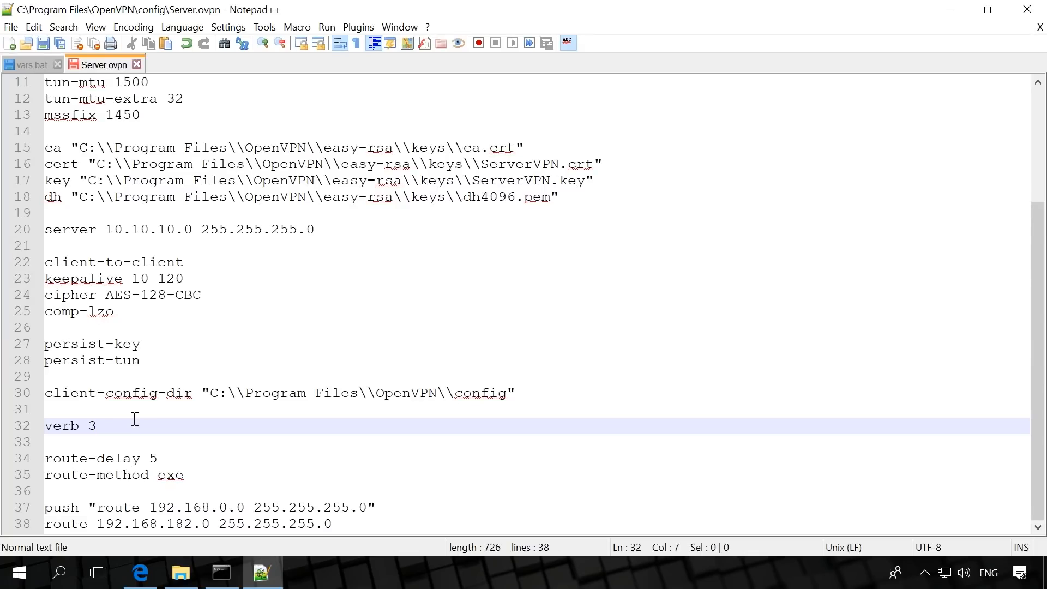
click(188, 457)
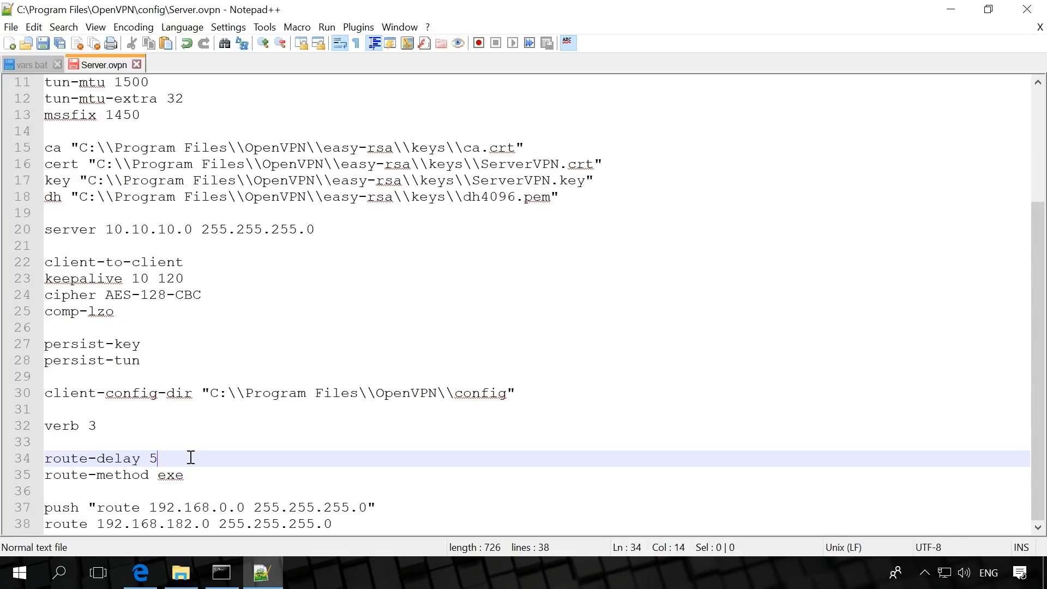
click(216, 474)
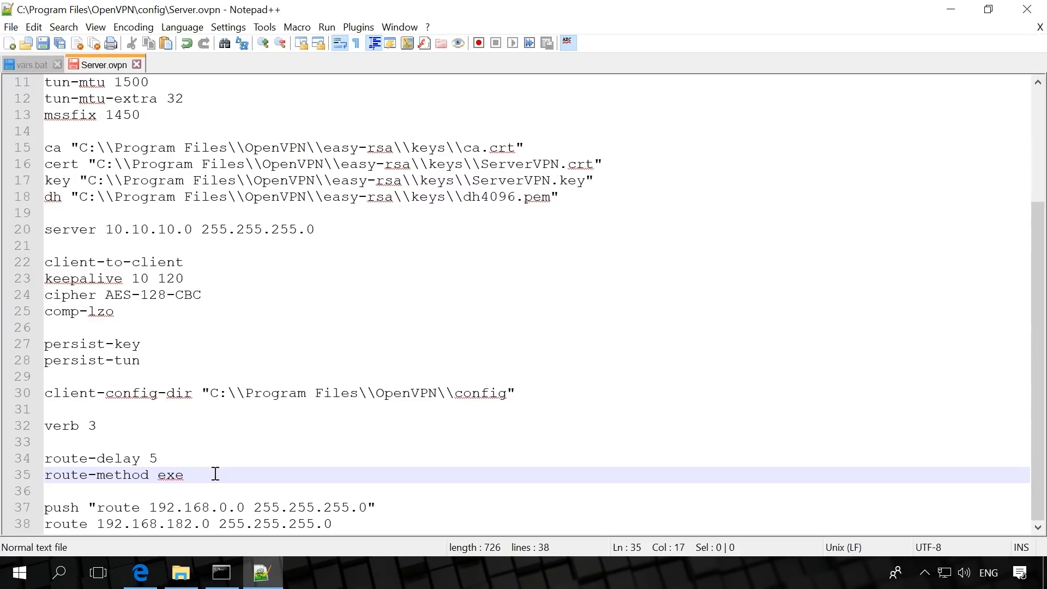
click(391, 504)
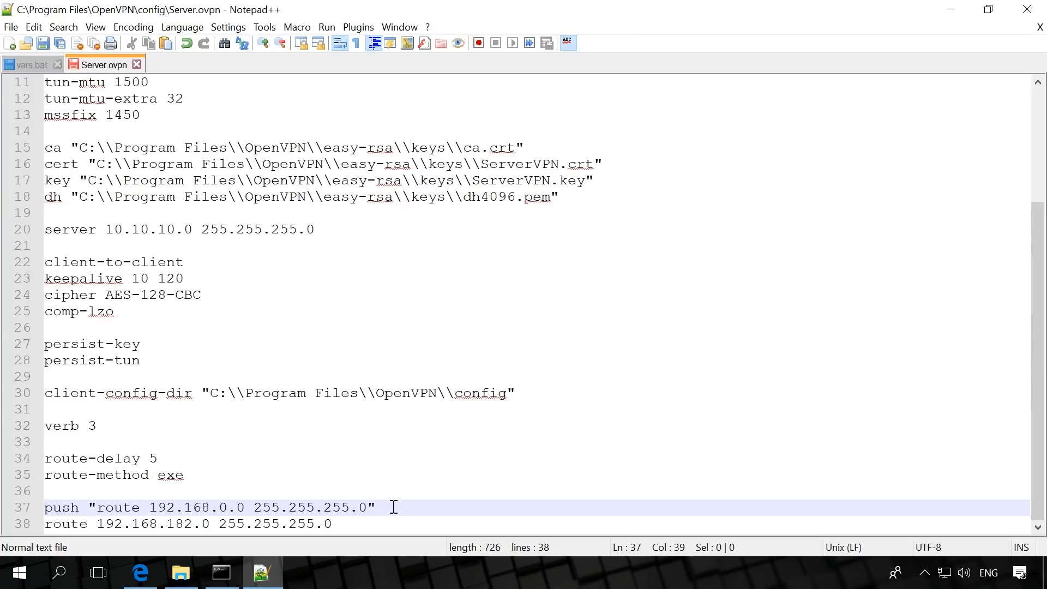
Check the route line at the end of Server.ovpn and save the file
click(391, 525)
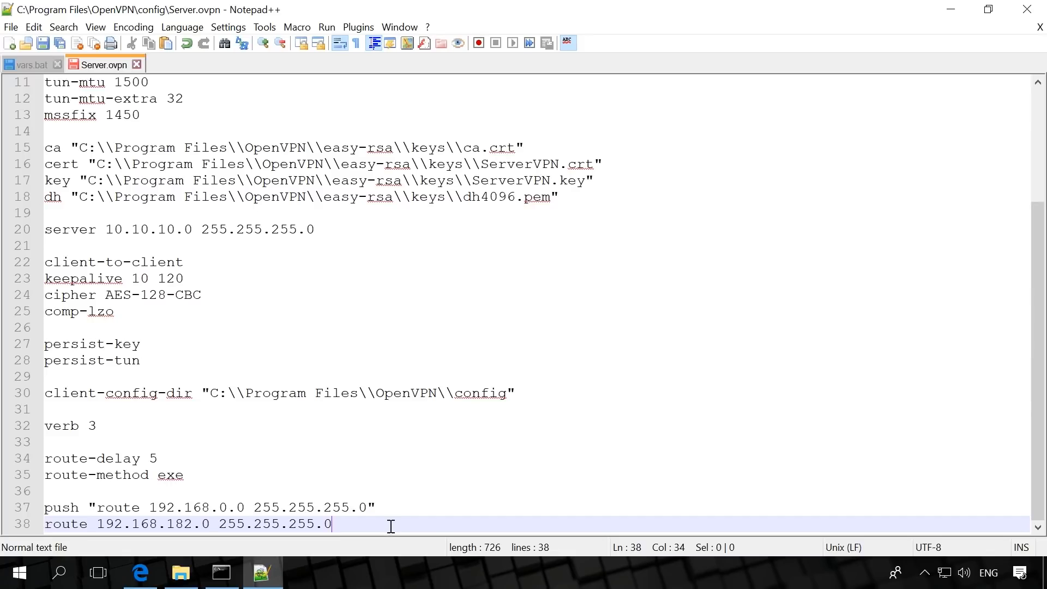
click(43, 44)
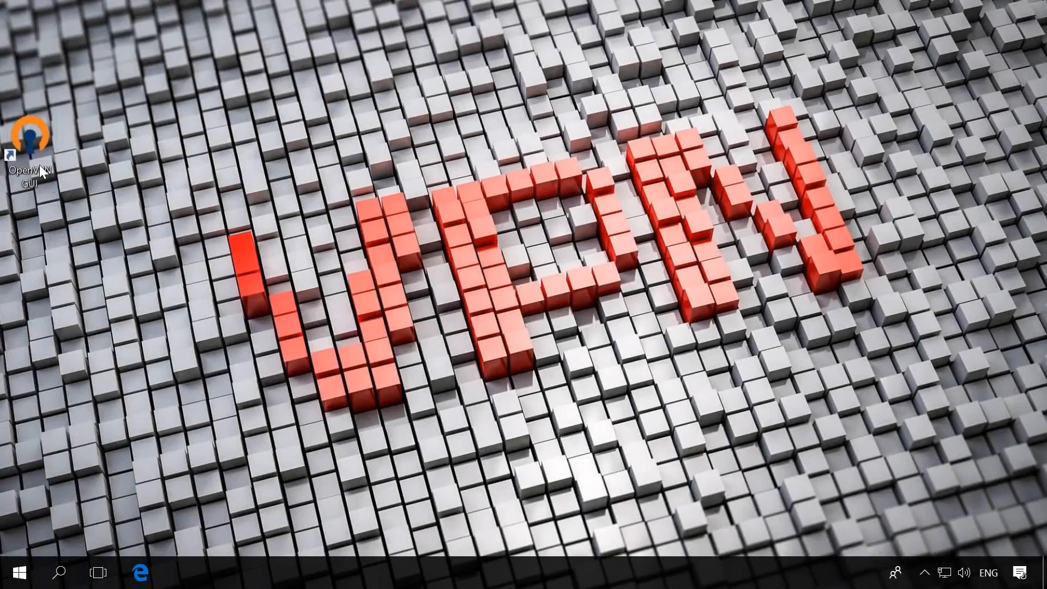
Launch OpenVPN GUI with its notification icon moved out of the hidden icons, and start the VPN server connection
double_click(31, 146)
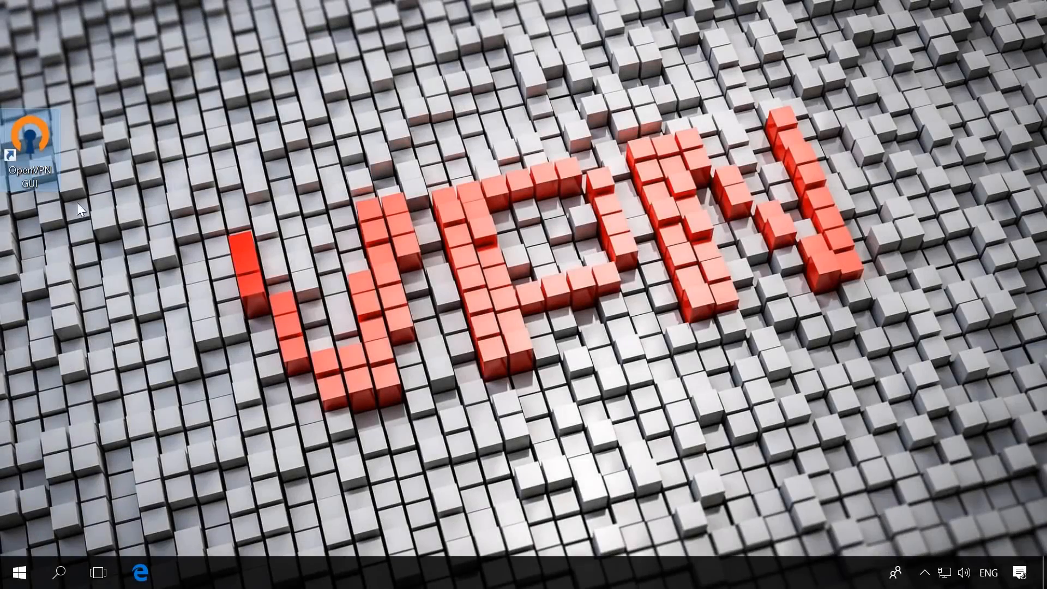
click(925, 572)
drag(908, 540, 924, 573)
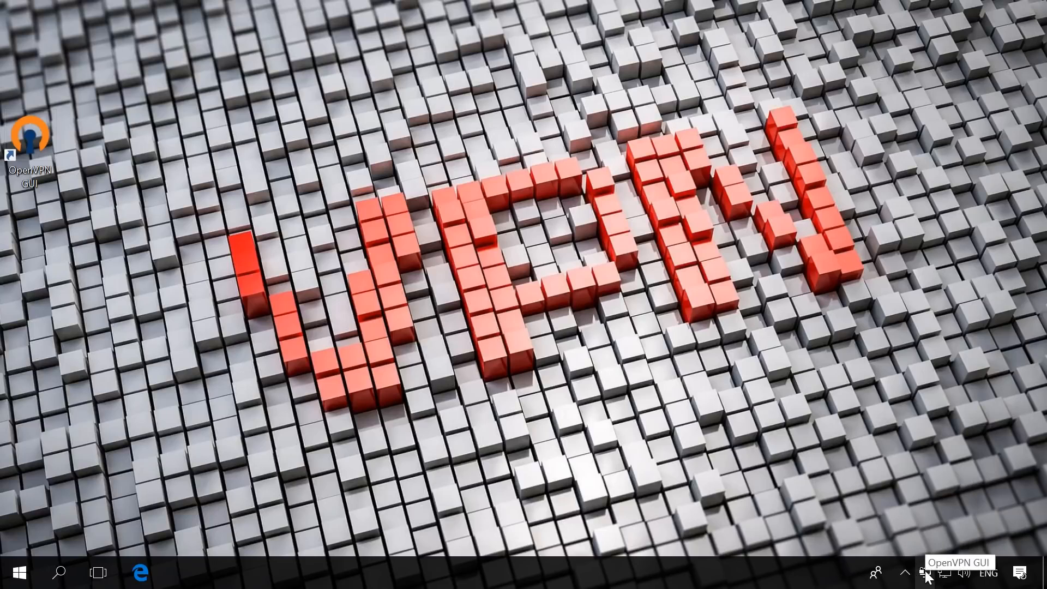
right_click(925, 574)
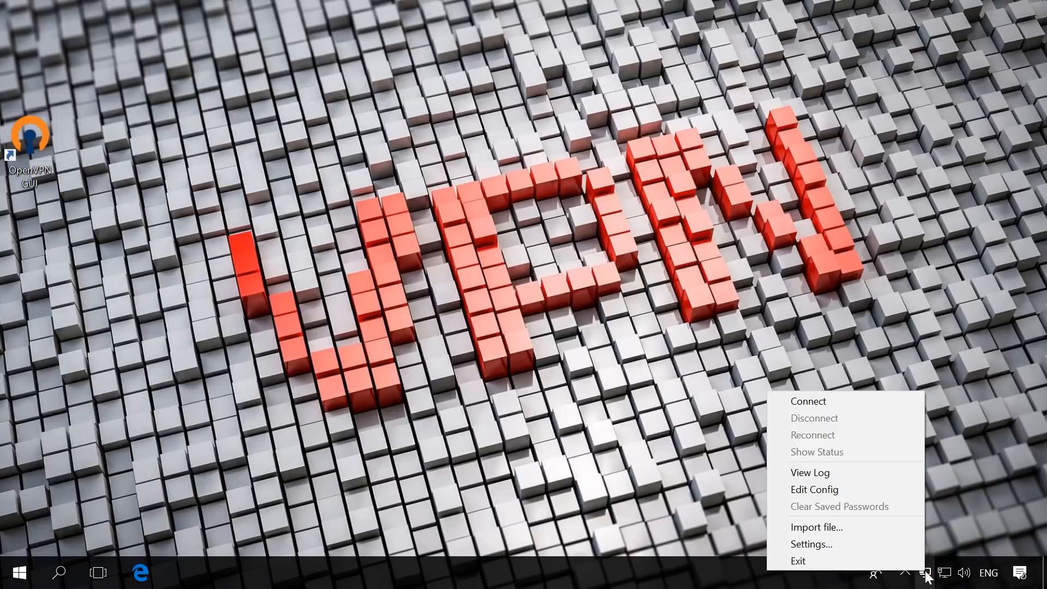
click(815, 400)
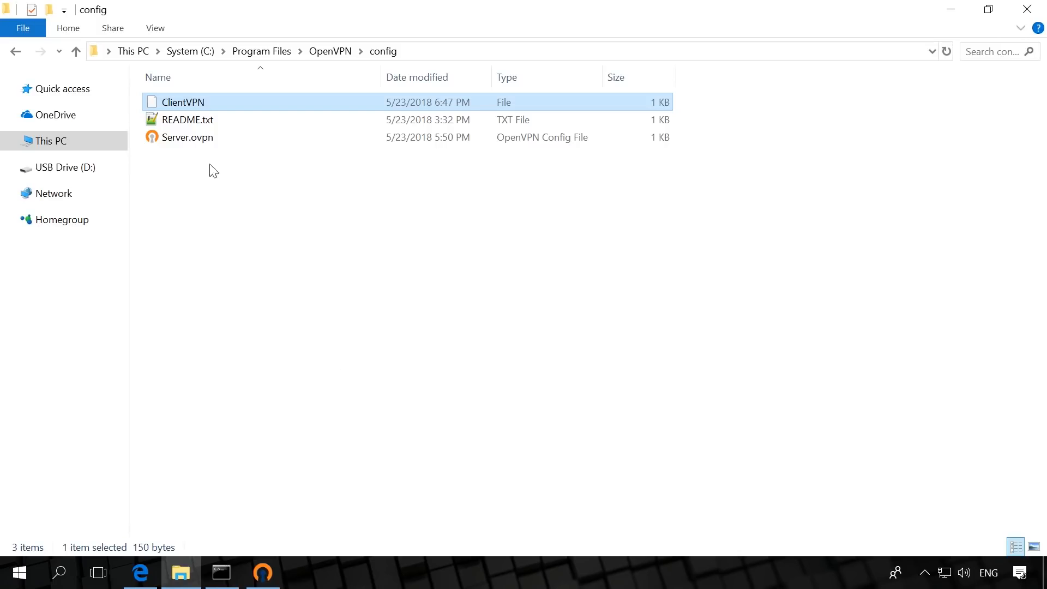
Open the ClientVPN file from the config folder in Notepad++ and review its ifconfig-push, iroute and disable lines
right_click(216, 104)
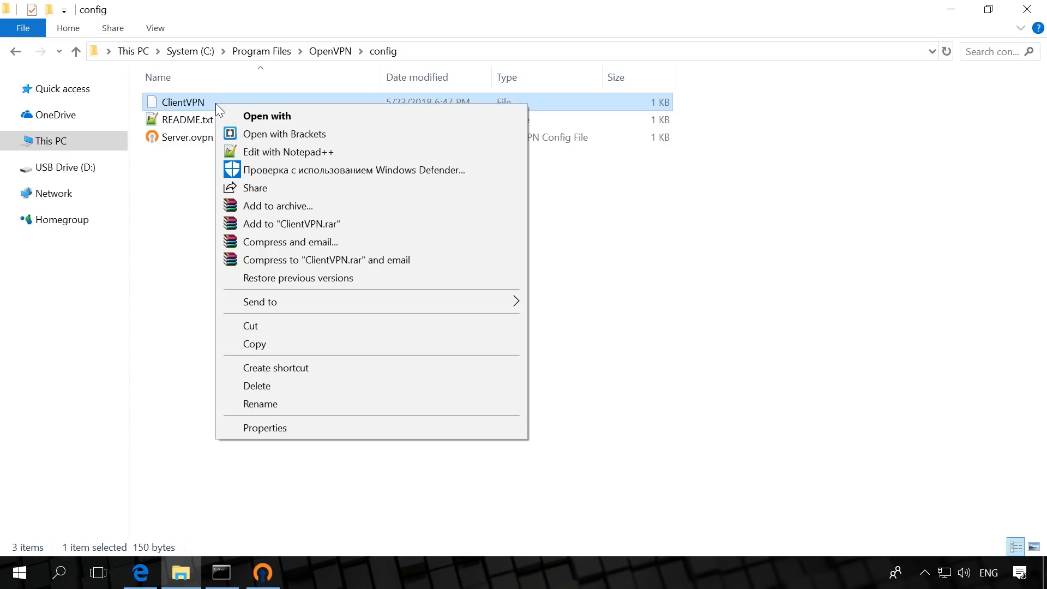
click(247, 152)
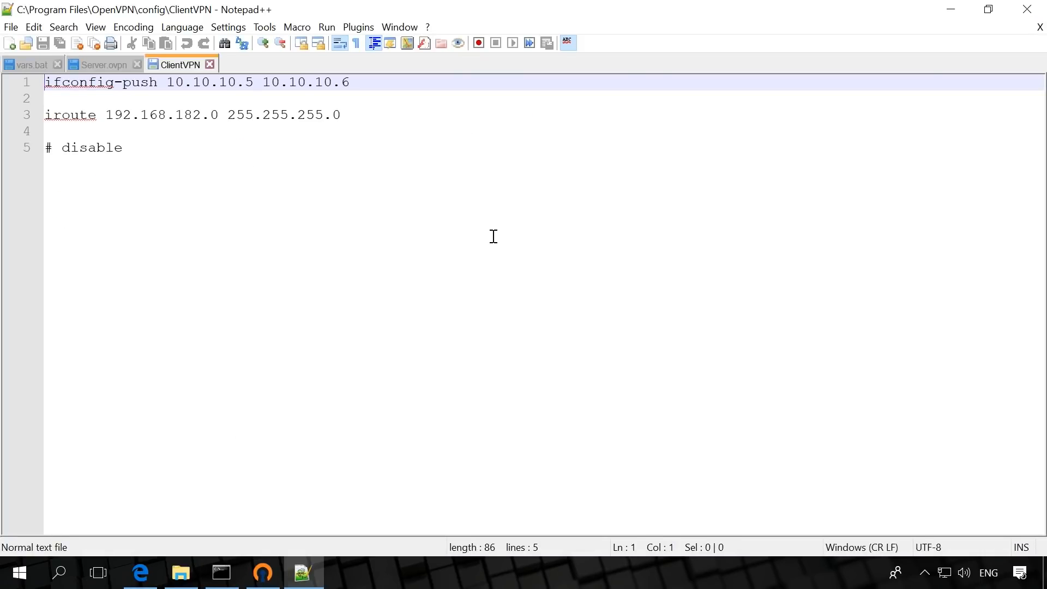
click(384, 86)
click(383, 111)
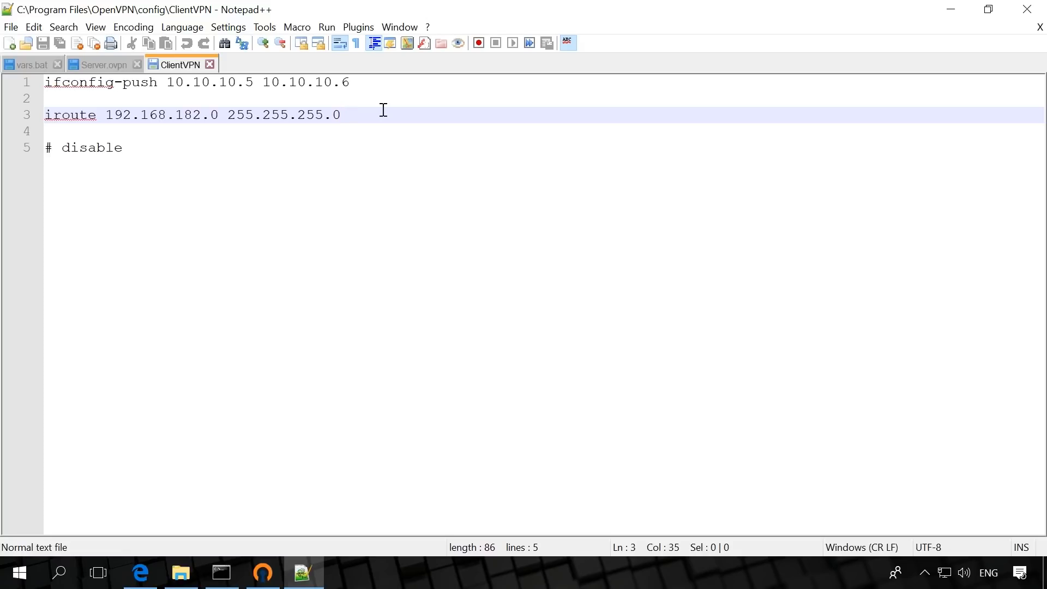
click(176, 149)
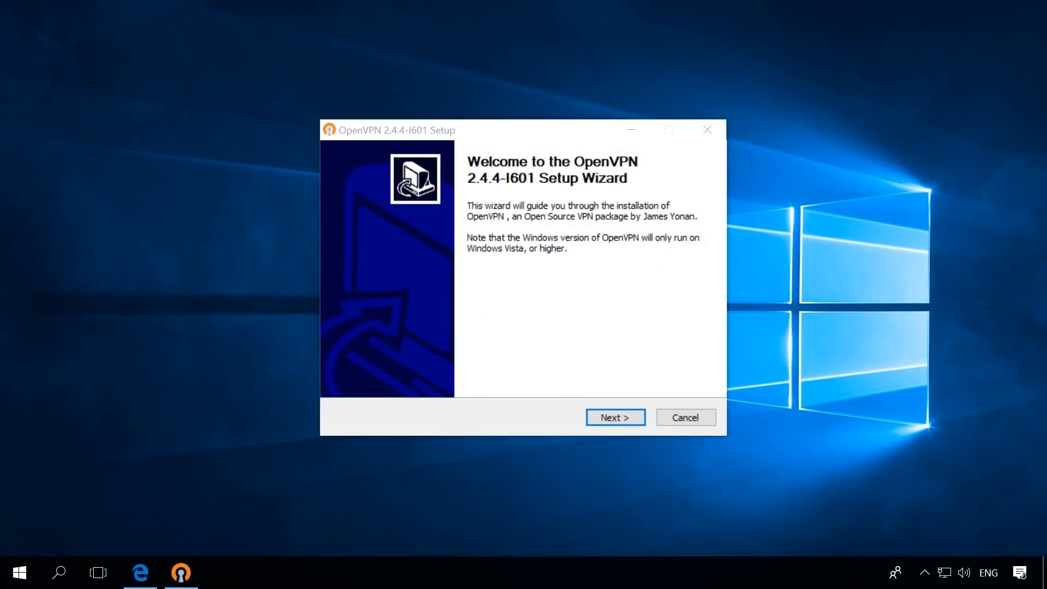
Install OpenVPN 2.4.4-I601 on the client computer in C:\Program Files\OpenVPN and finish without showing the Readme
click(616, 418)
click(616, 418)
click(616, 418)
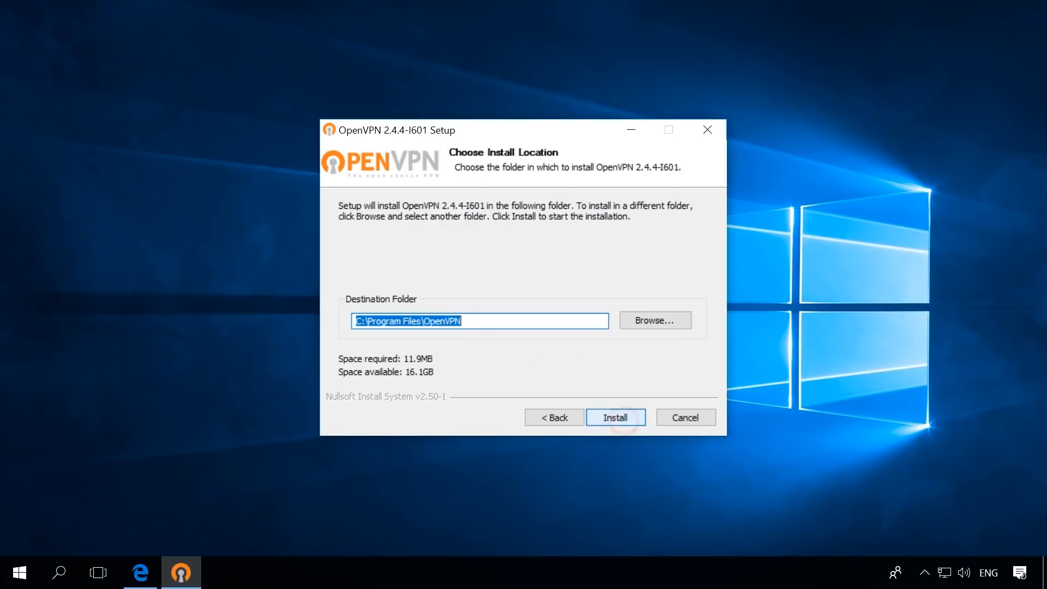
click(616, 418)
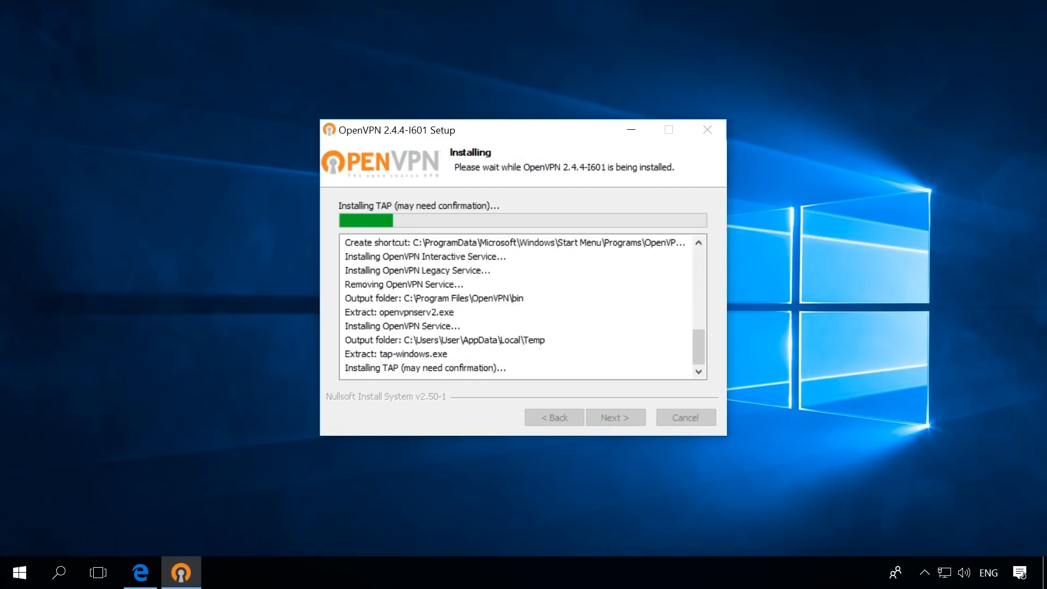
click(615, 418)
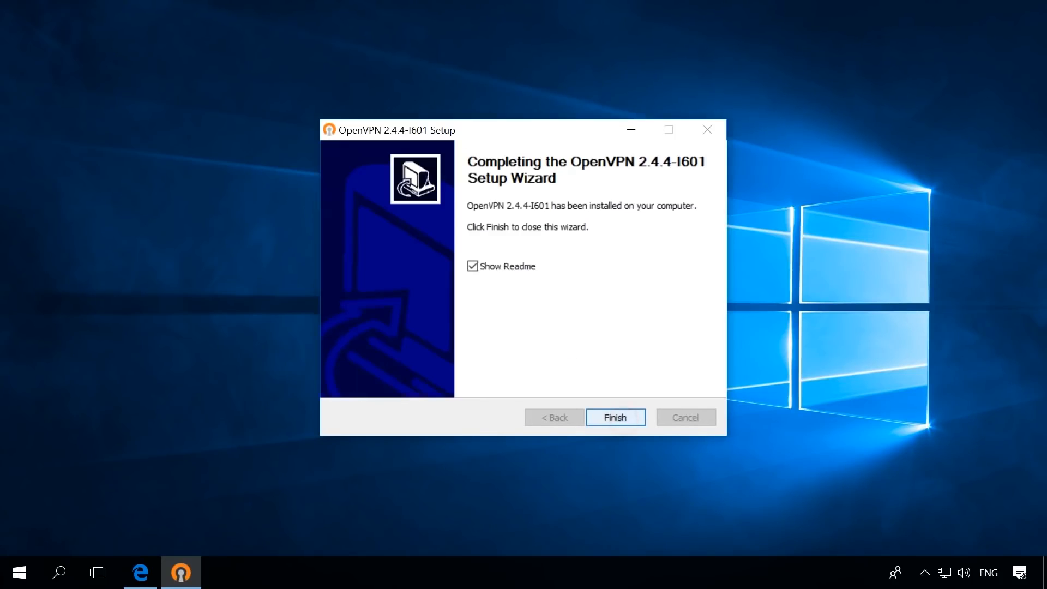
click(473, 266)
click(616, 417)
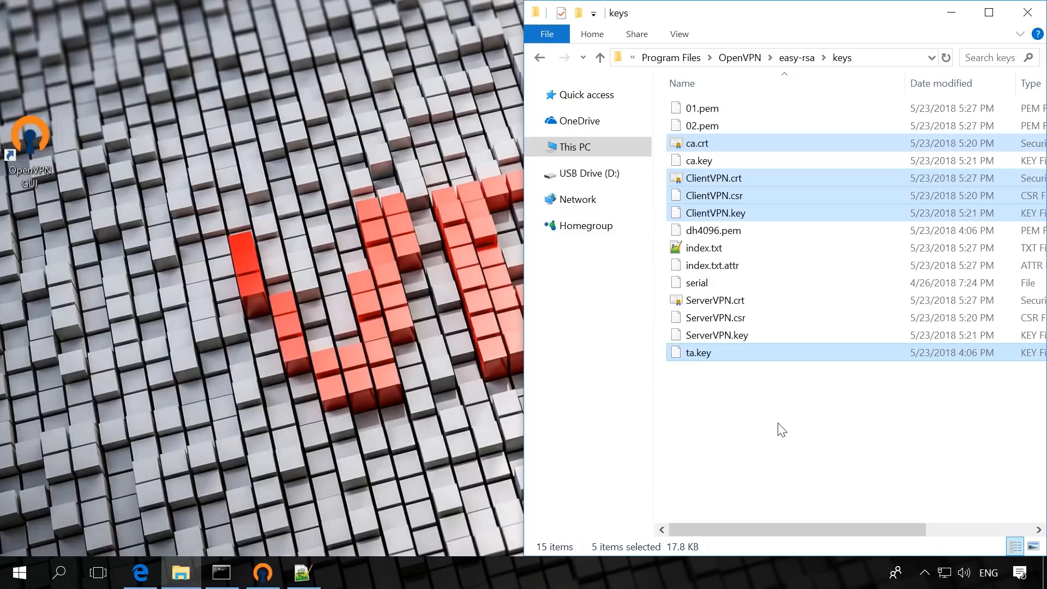
Copy ca.crt, ClientVPN.crt, ClientVPN.csr, ClientVPN.key and ta.key from the server's keys folder to USB Drive (D:)
right_click(790, 178)
click(776, 384)
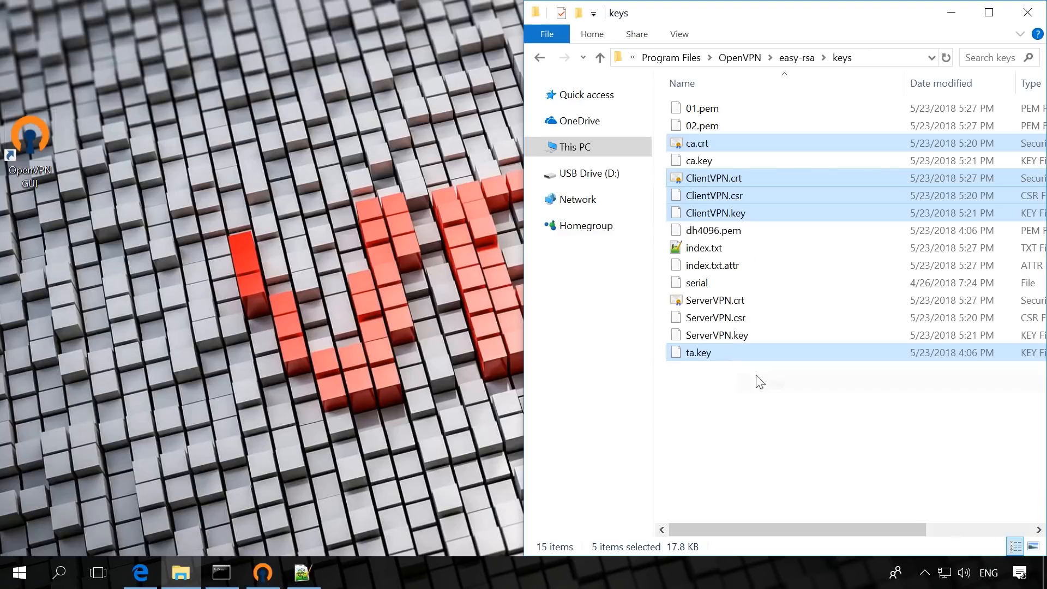
click(588, 173)
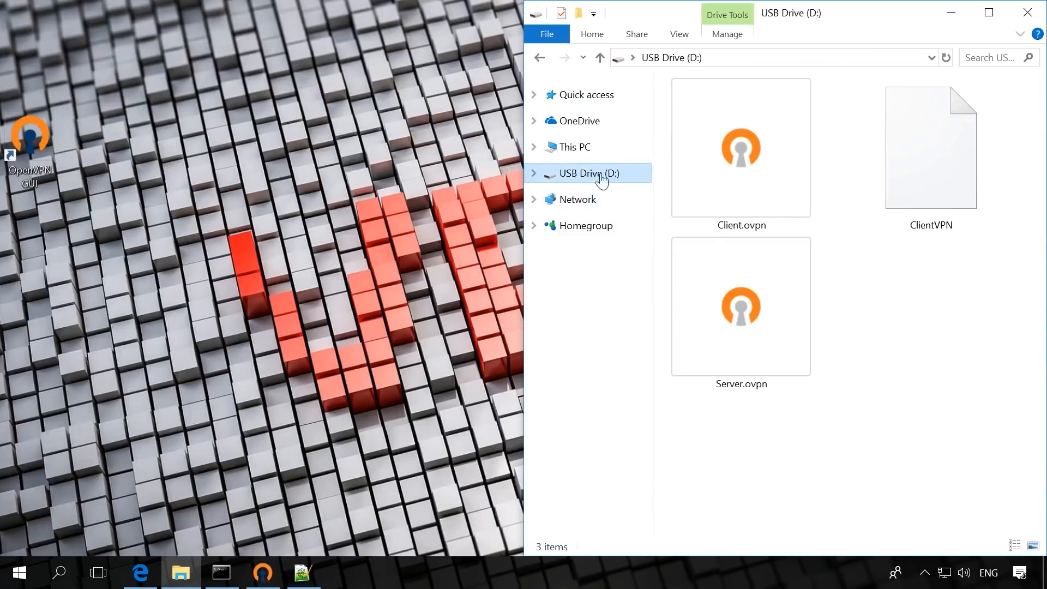
right_click(872, 287)
click(898, 403)
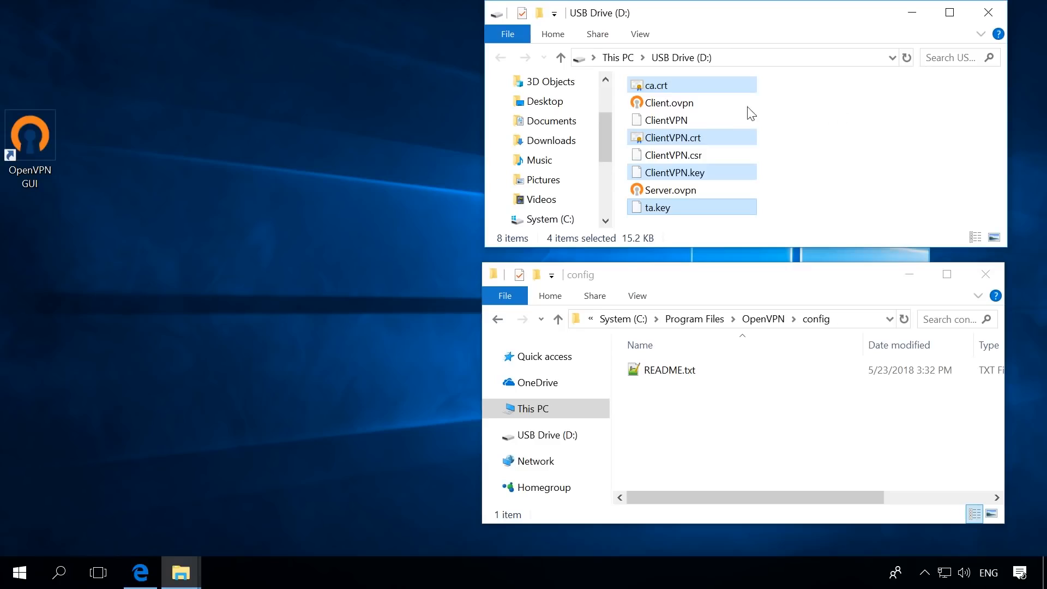
Copy ca.crt, ClientVPN.crt, ClientVPN.key and ta.key from the USB drive to the client's OpenVPN config folder, granting administrator permission for all items
right_click(713, 87)
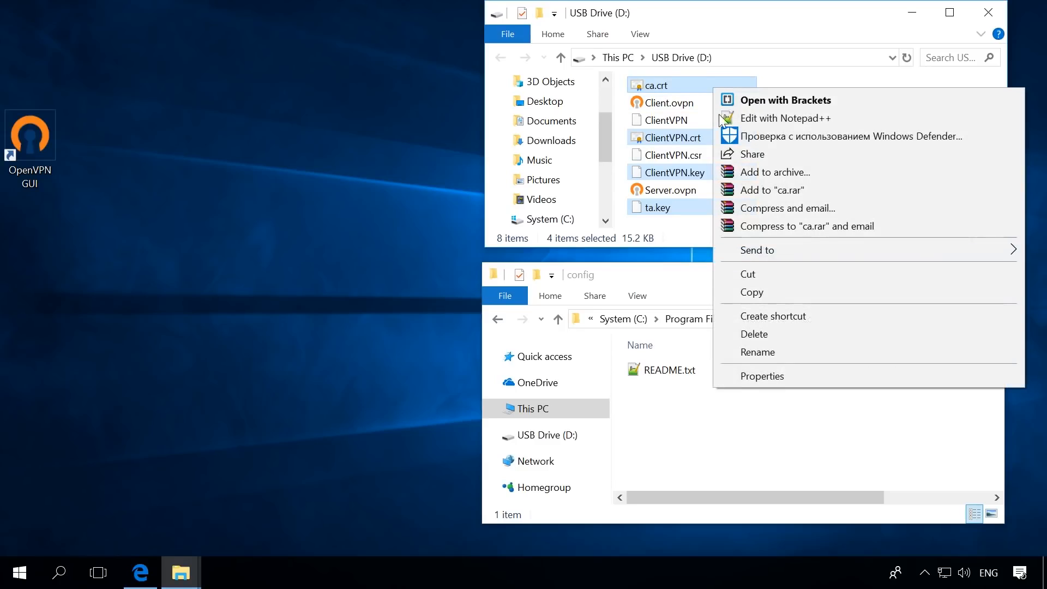
click(751, 292)
right_click(742, 409)
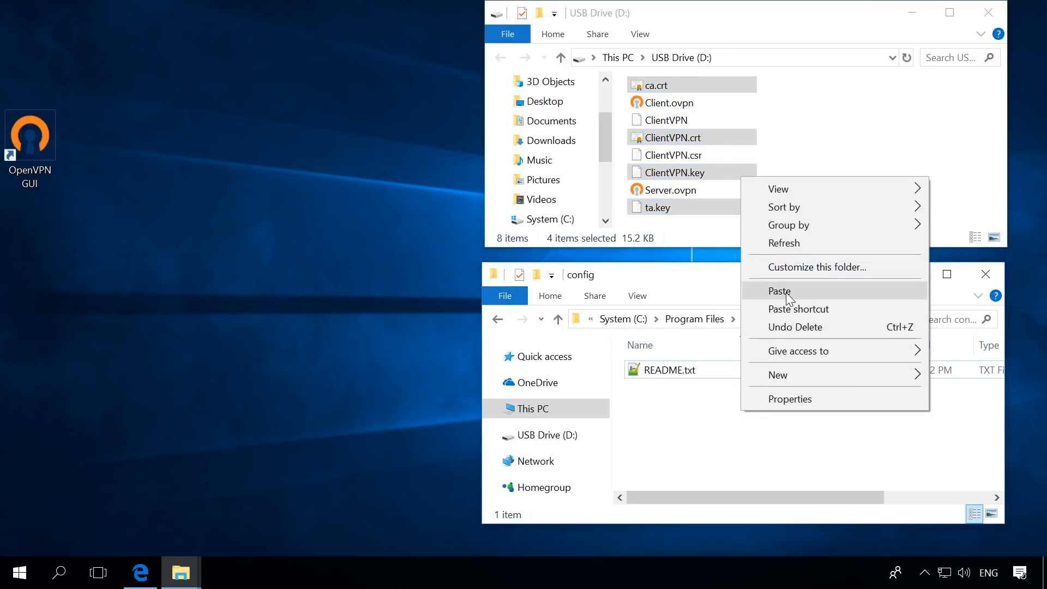
click(775, 291)
click(482, 269)
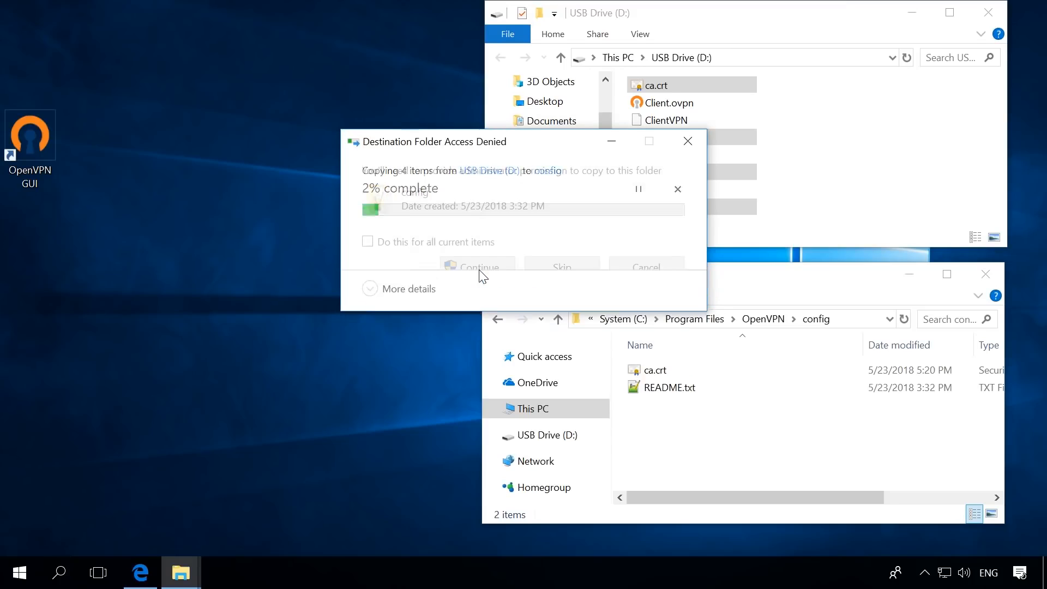
click(479, 267)
click(367, 241)
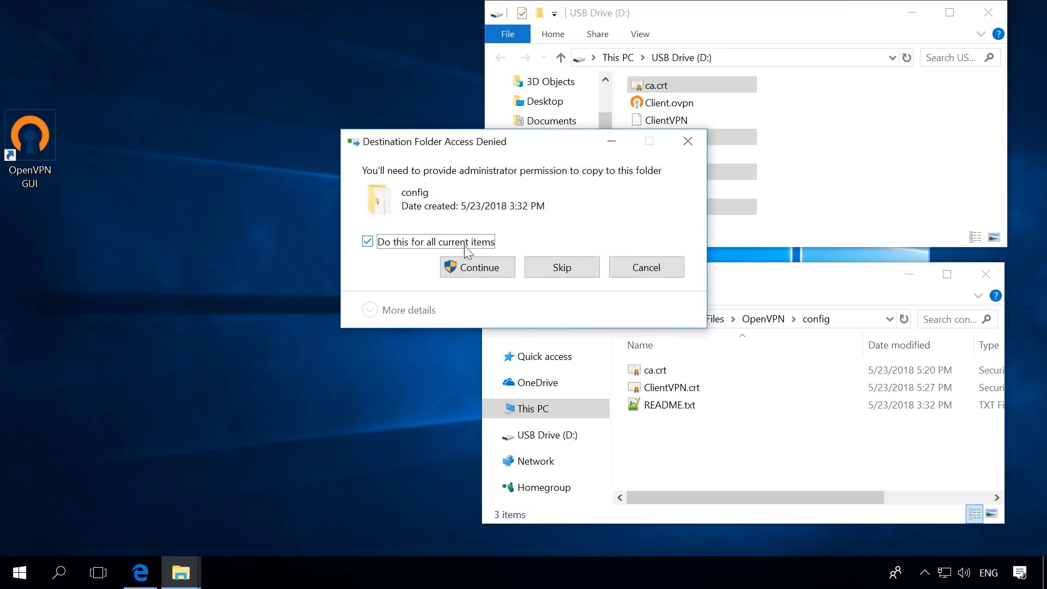
click(477, 262)
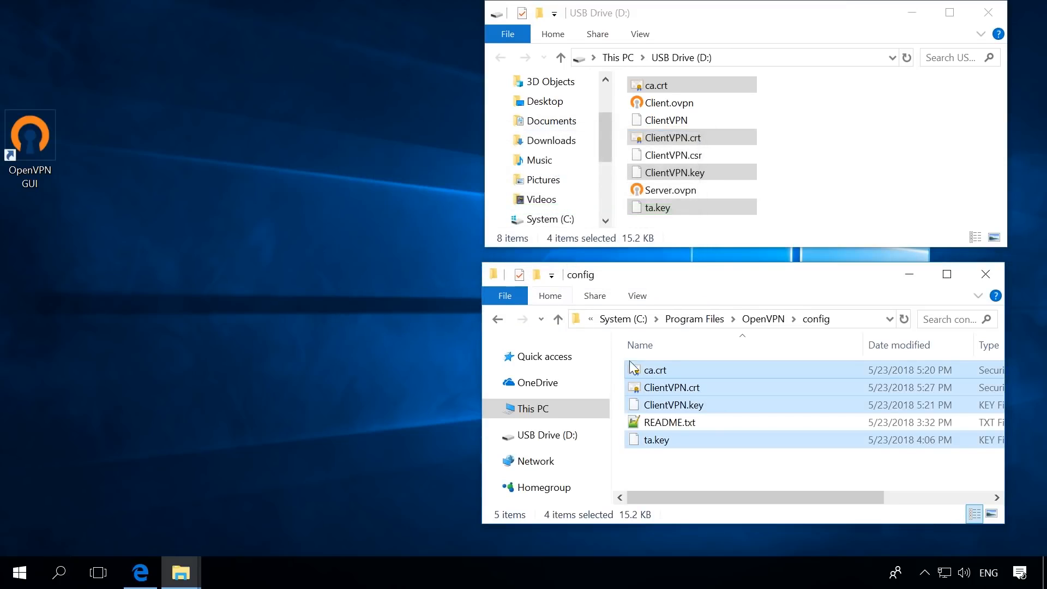
click(715, 463)
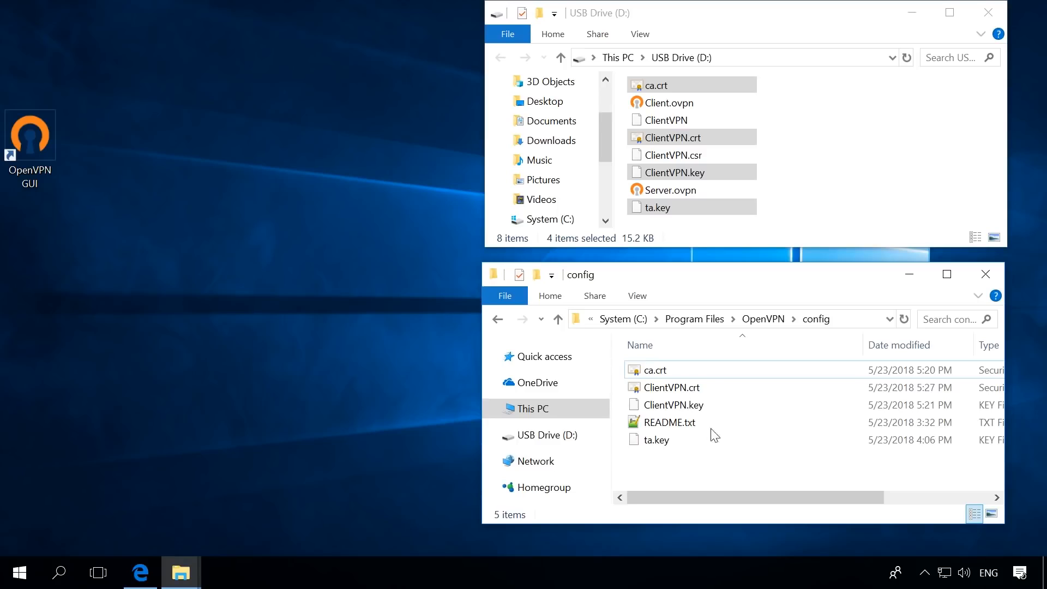
Copy Client.ovpn from the USB drive into the OpenVPN config folder with administrator permission
click(684, 105)
right_click(683, 105)
click(728, 362)
right_click(685, 471)
click(728, 364)
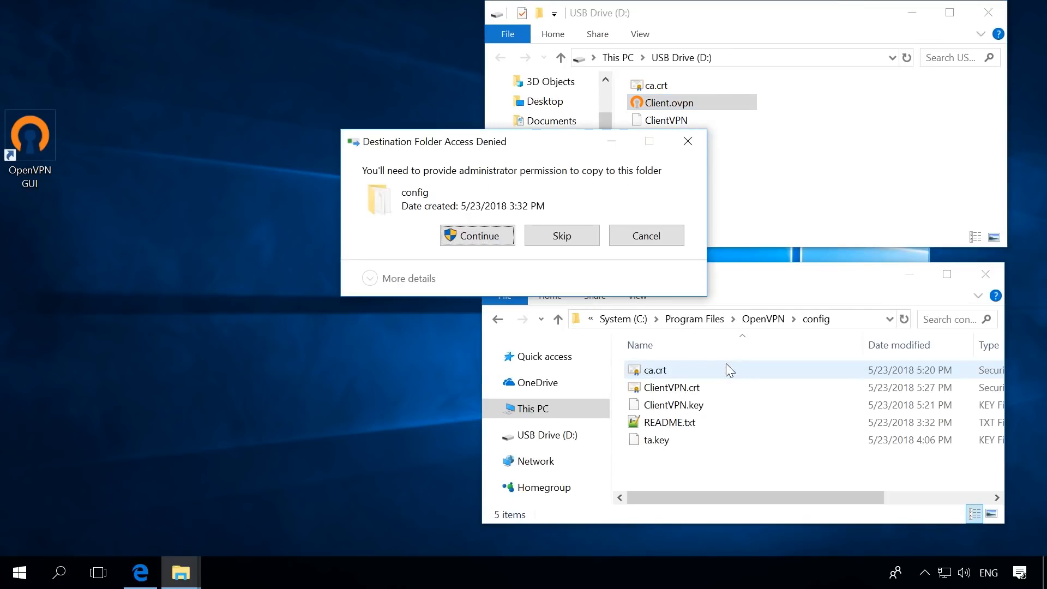
click(480, 239)
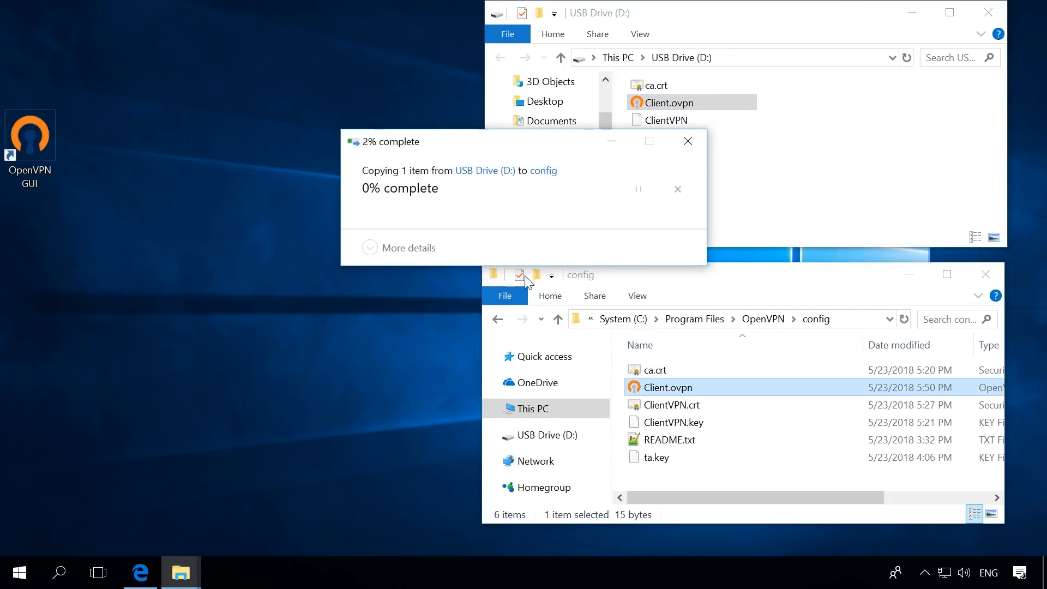
Open Client.ovpn from the config folder in Notepad++ and review its remote, client, port, proto and dev lines
right_click(681, 389)
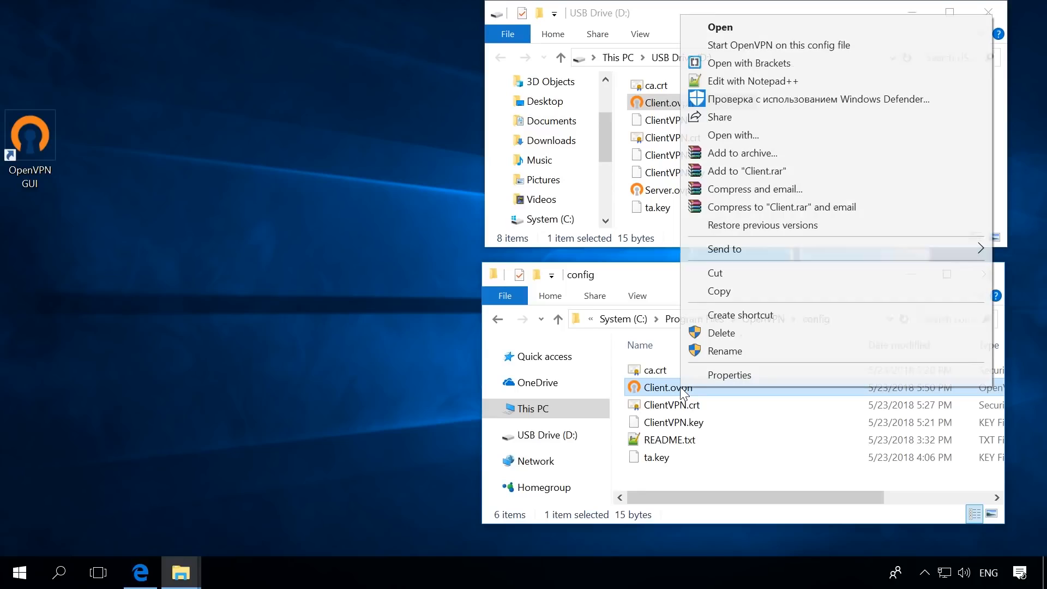
click(741, 79)
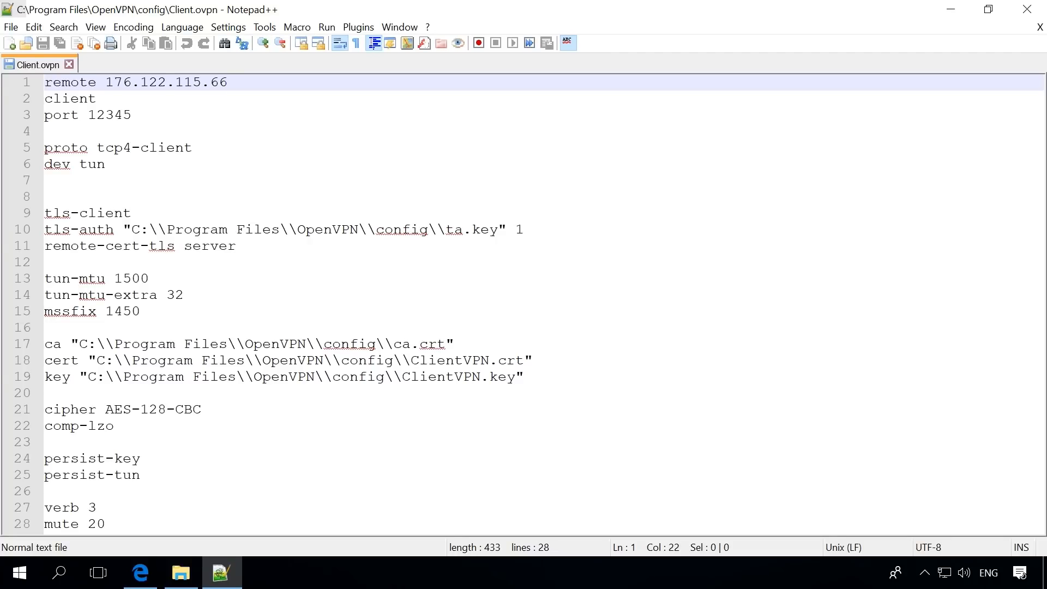
click(276, 98)
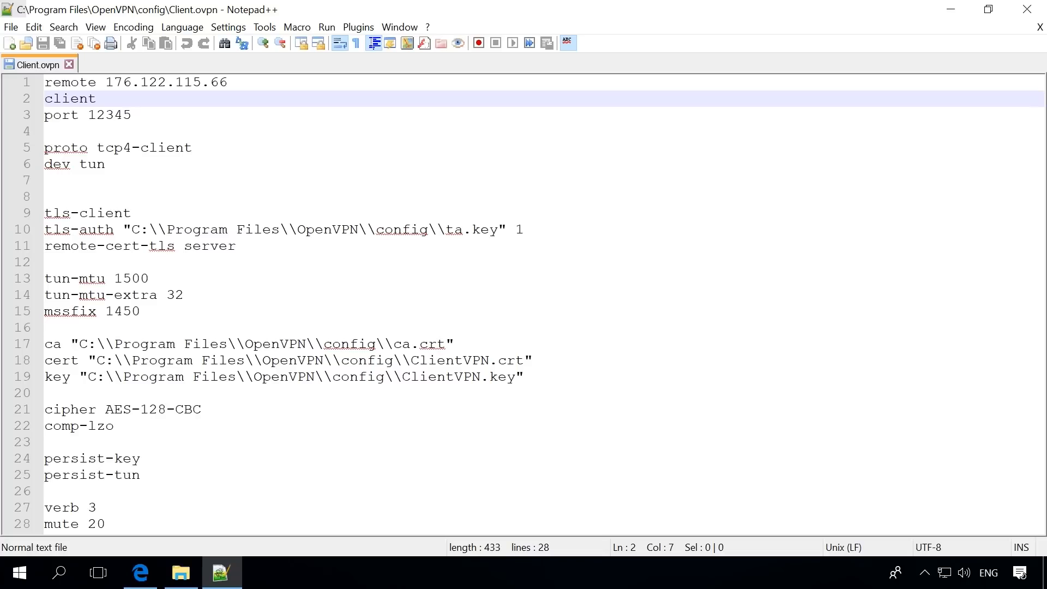
click(273, 112)
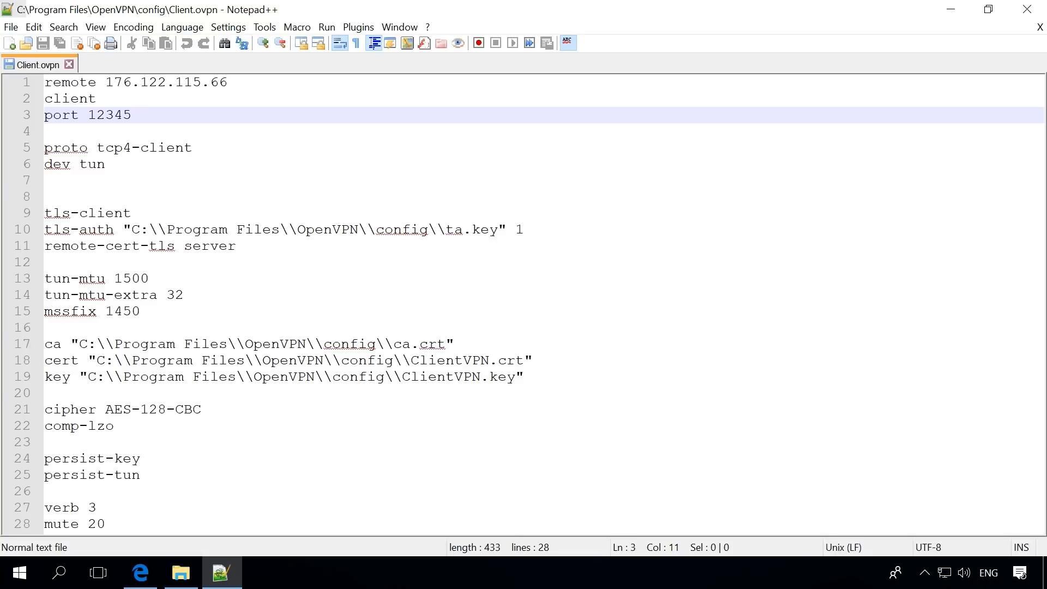
click(276, 146)
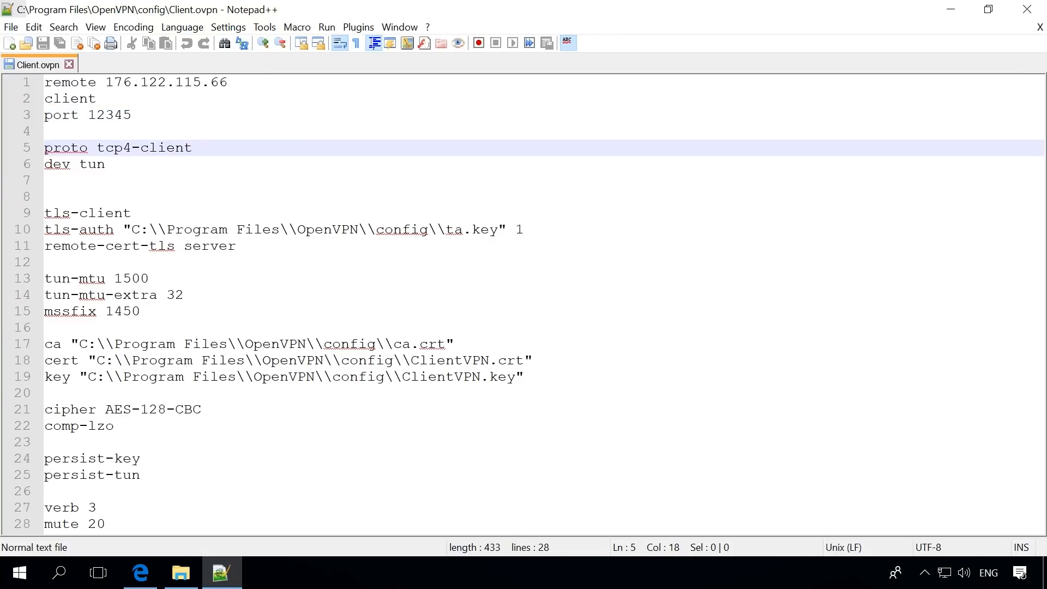
click(271, 164)
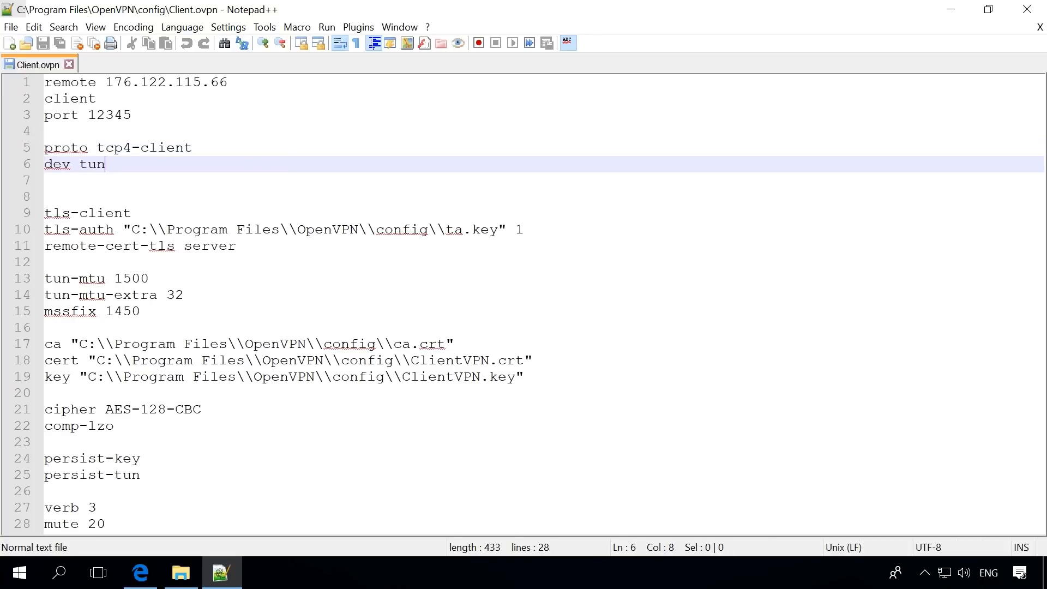
Review the TLS settings (tls-client, tls-auth, remote-cert-tls) and the tun-mtu, tun-mtu-extra and mssfix lines in Client.ovpn
click(273, 212)
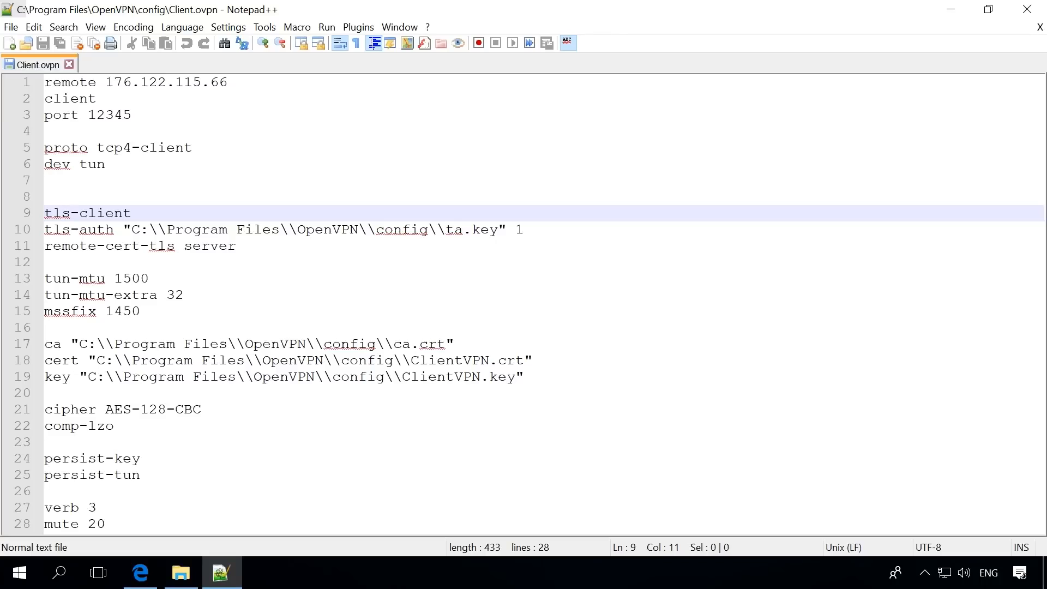
click(535, 229)
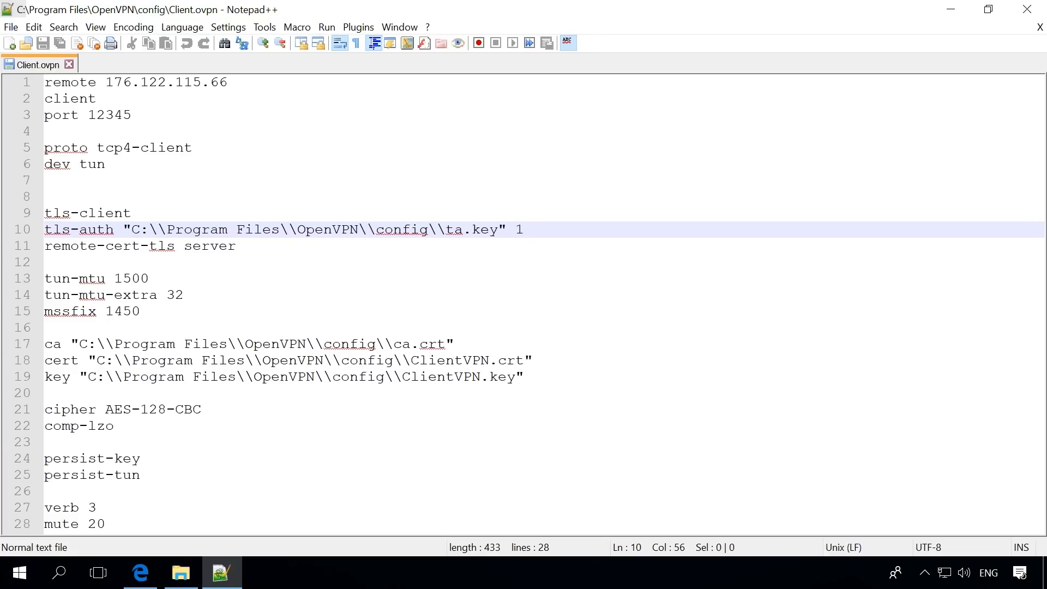
click(269, 244)
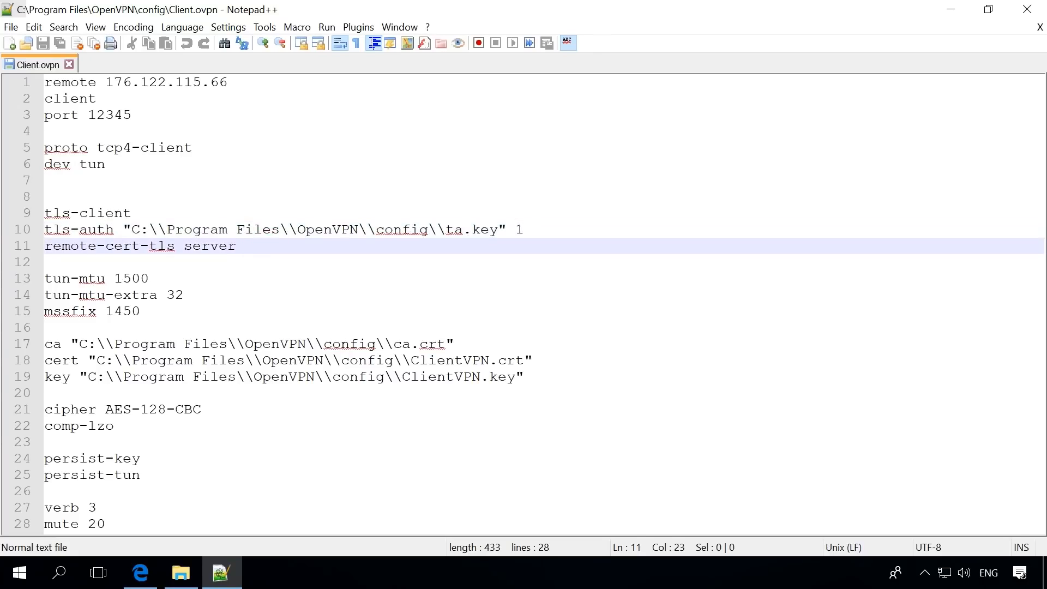
click(224, 277)
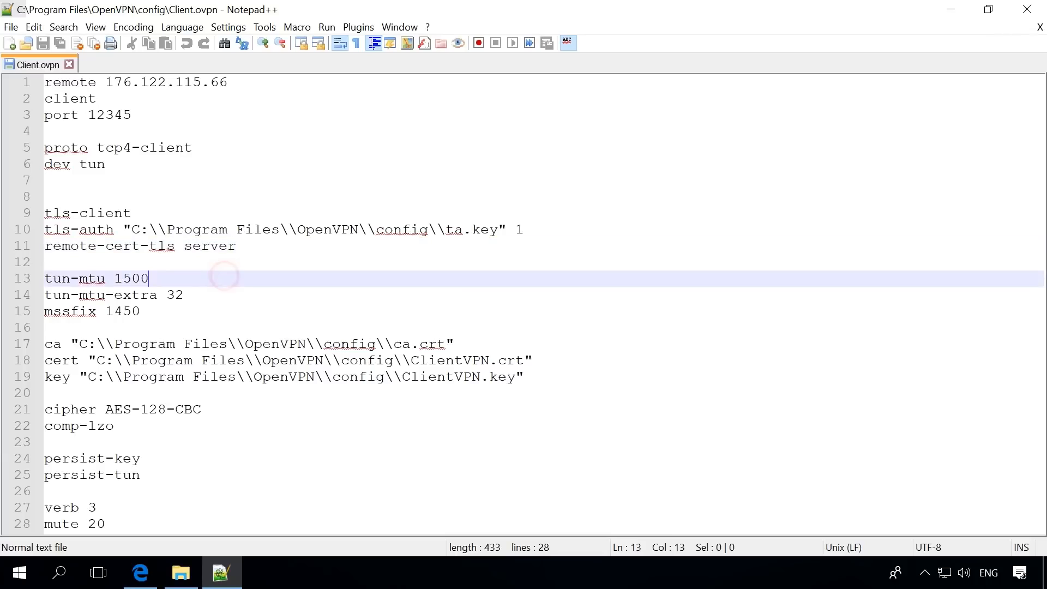
click(231, 294)
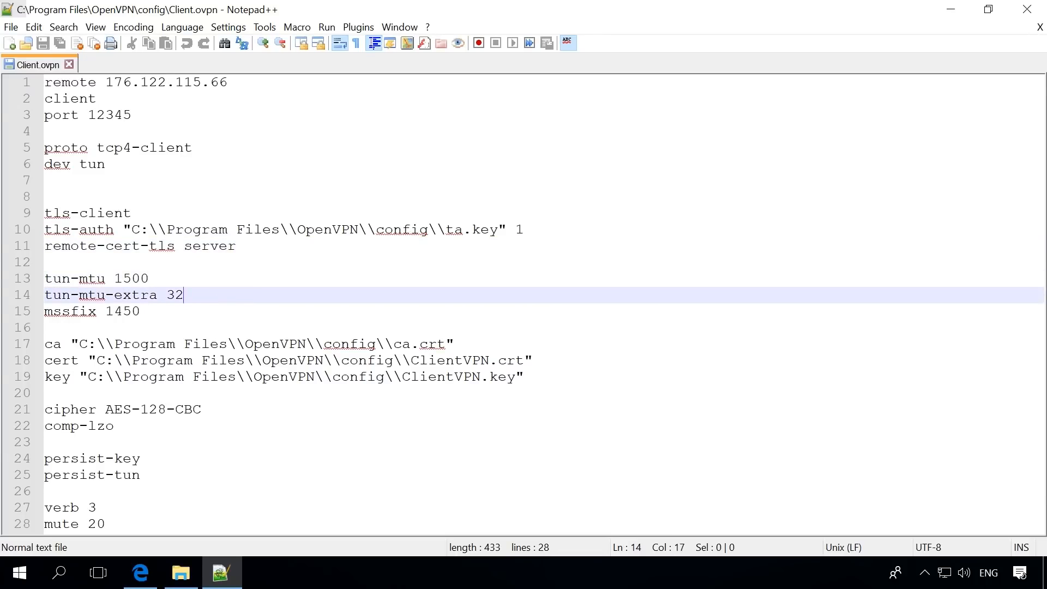
click(166, 310)
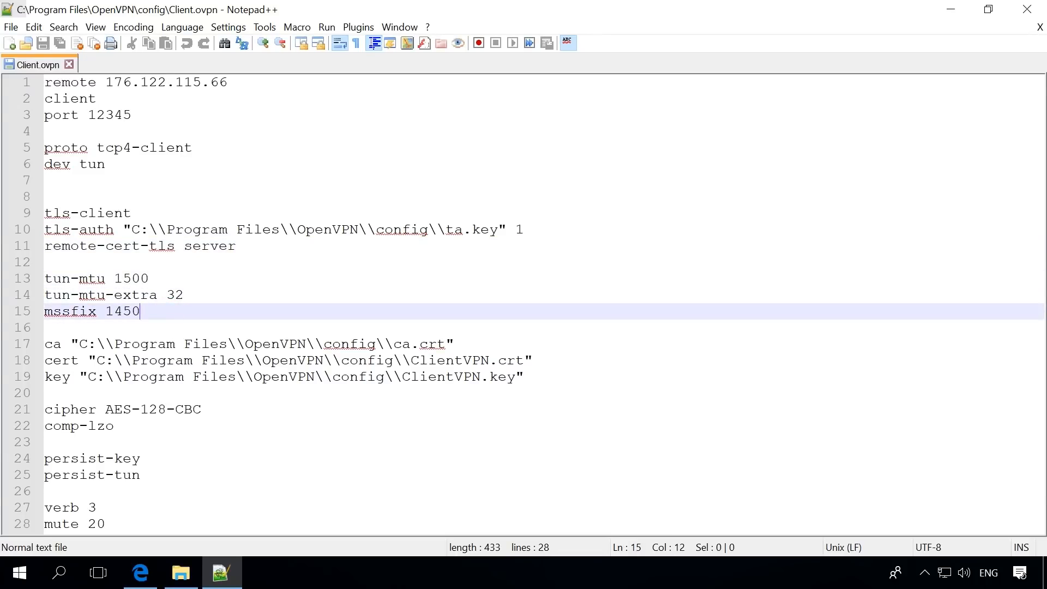
Review the ca, cert and key file paths and the cipher, comp-lzo, persist-key, persist-tun, verb and mute lines of Client.ovpn
click(479, 340)
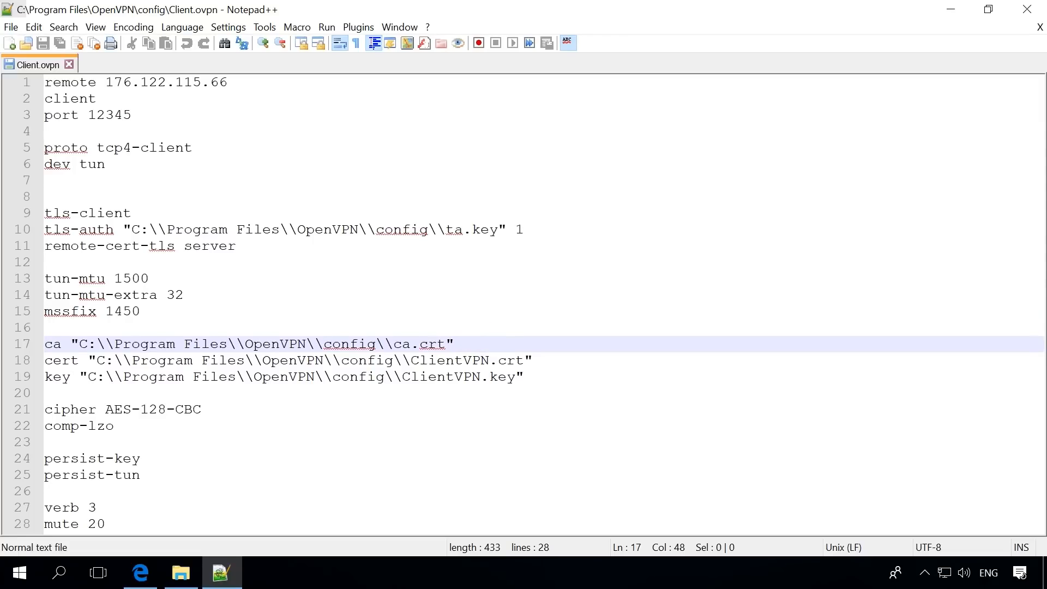
click(552, 360)
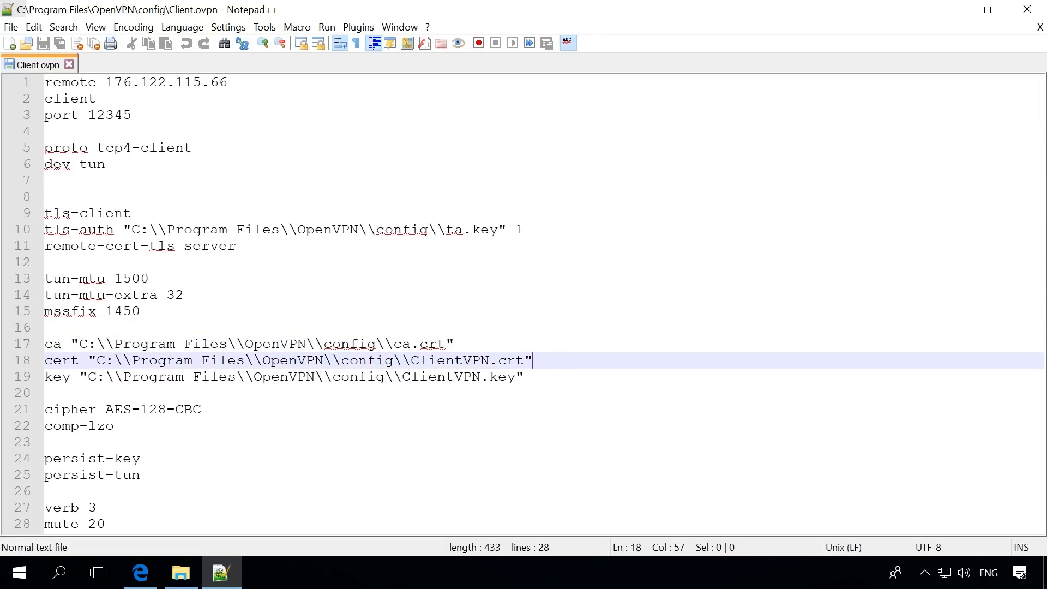
click(554, 378)
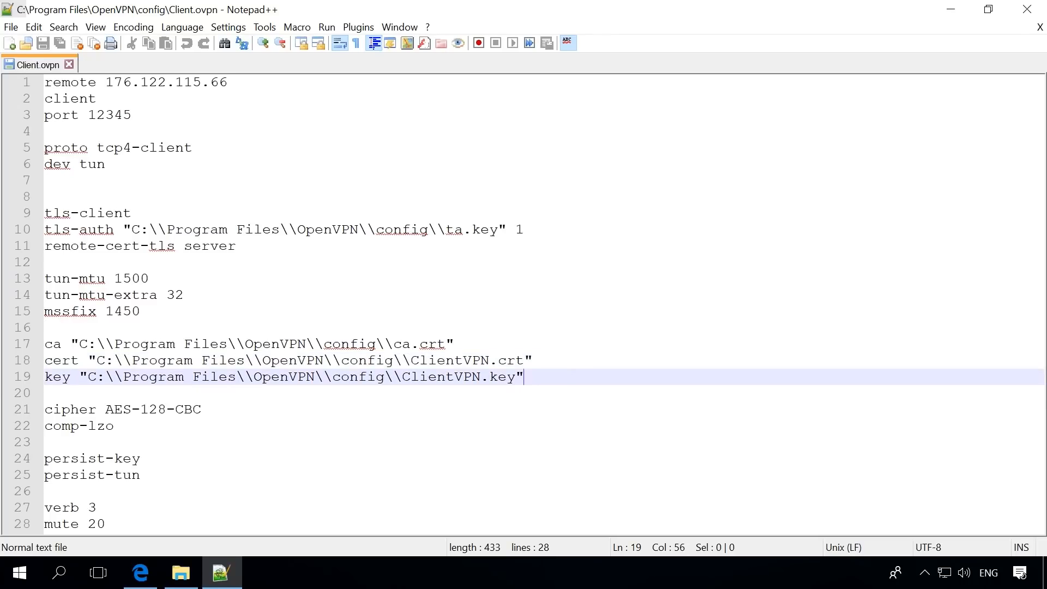
click(258, 423)
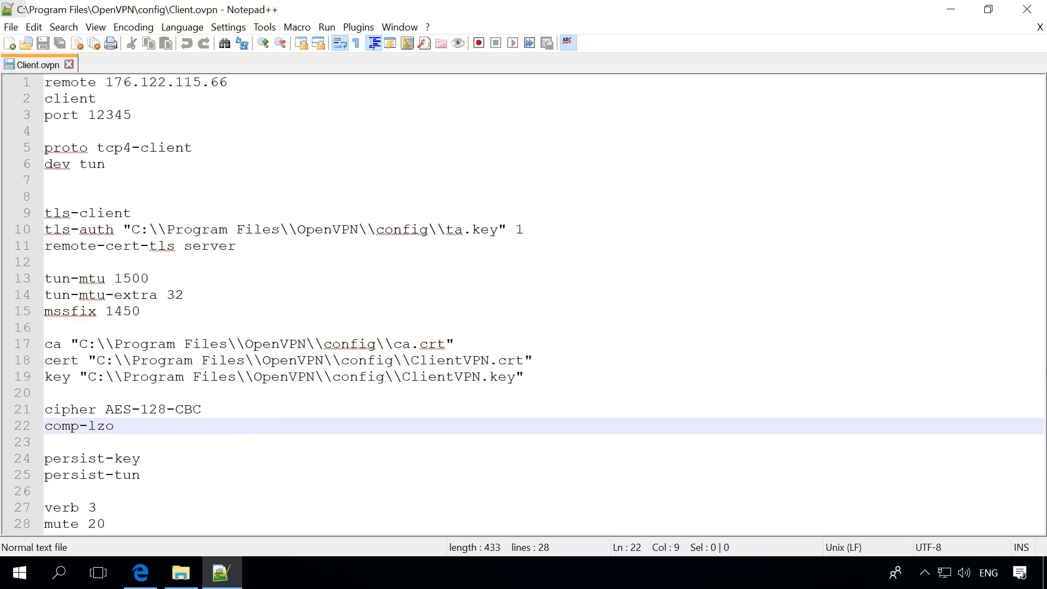
click(250, 409)
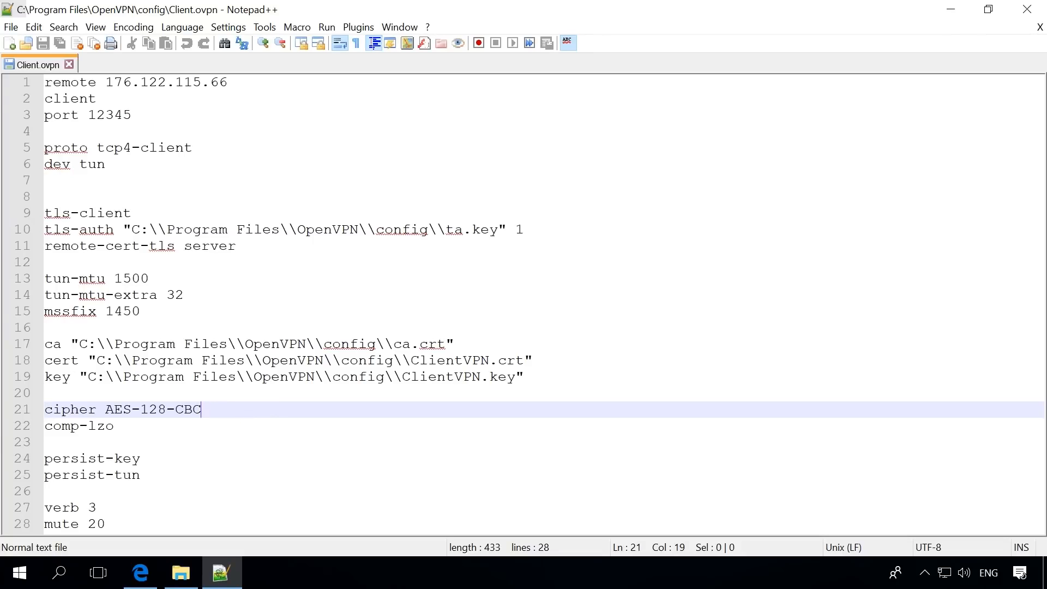
click(244, 427)
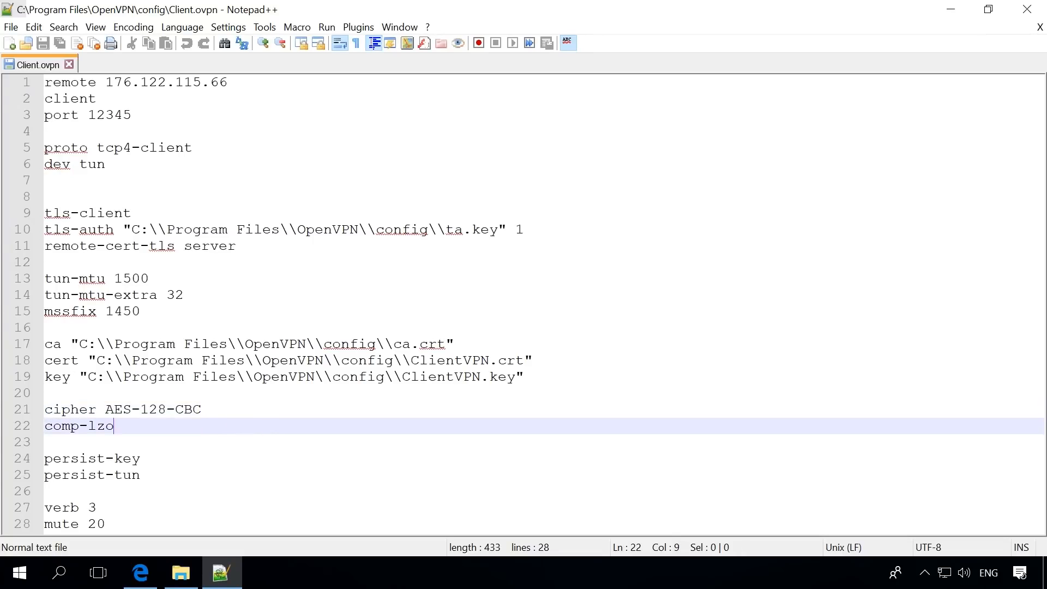
click(205, 460)
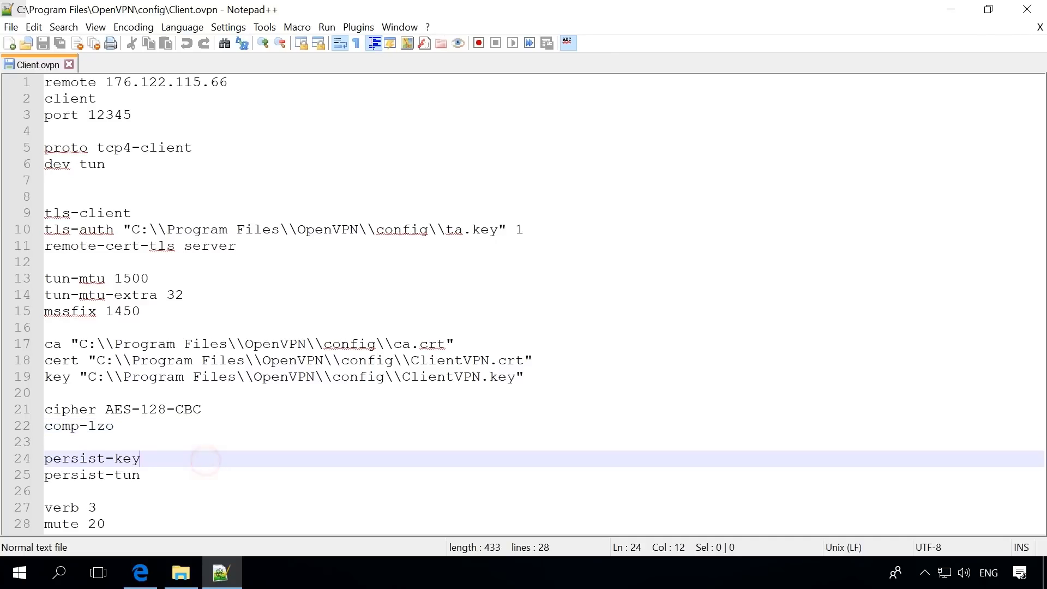
click(205, 477)
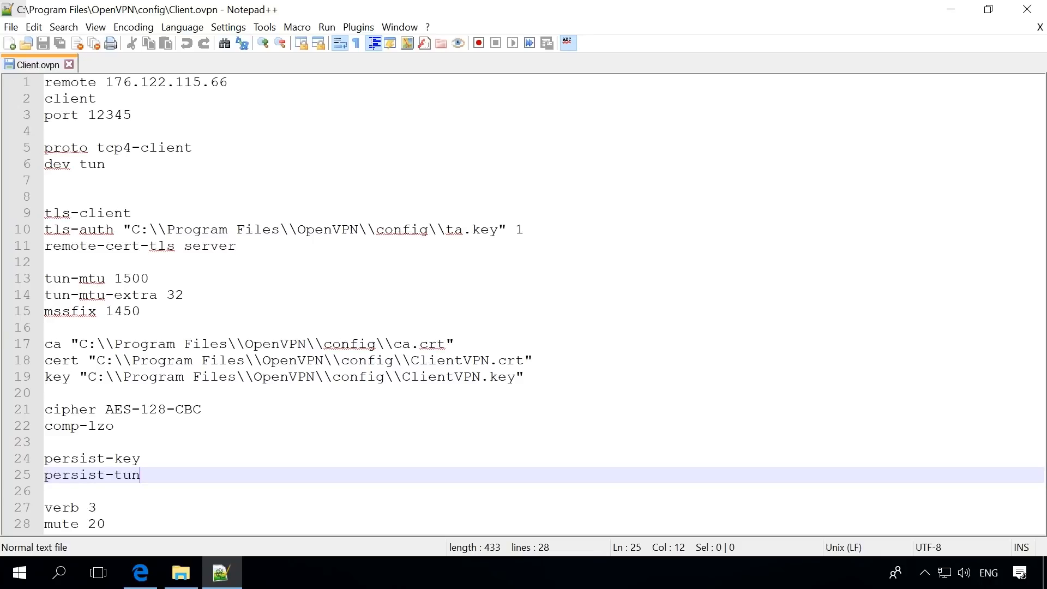
click(189, 506)
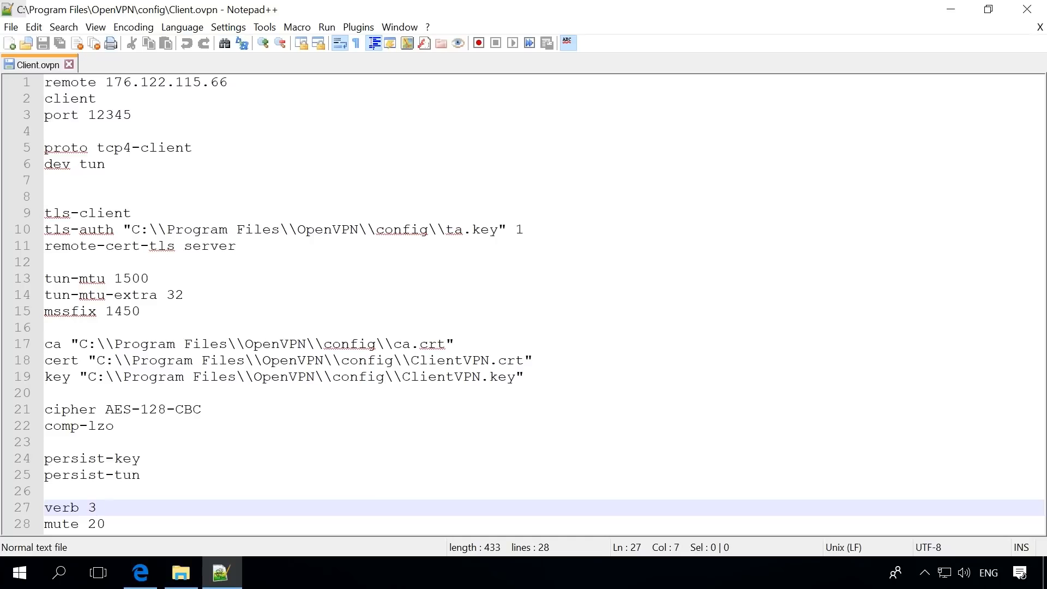
click(147, 525)
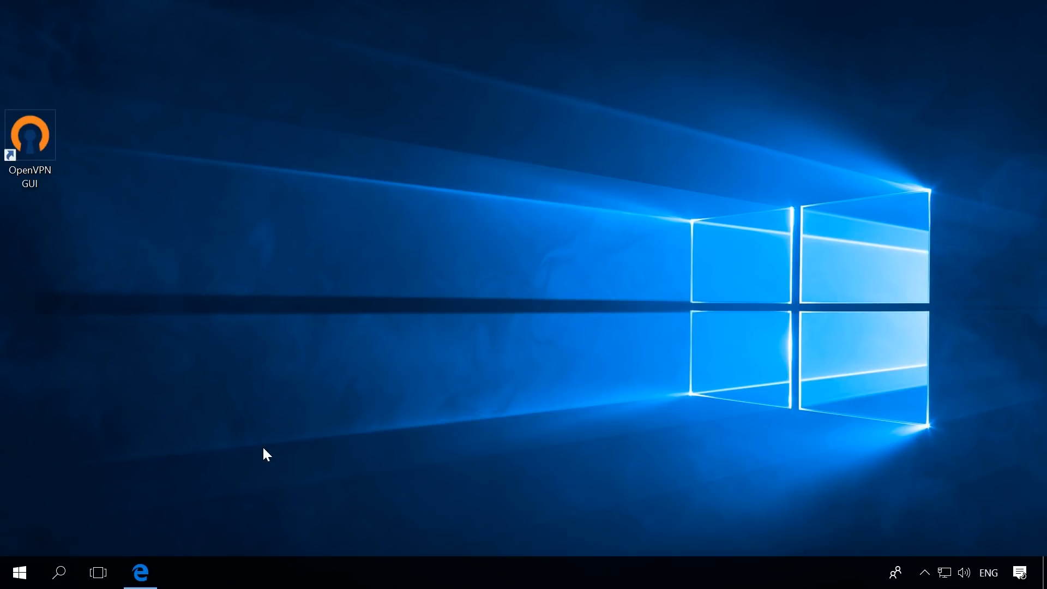
Open Registry Editor on the client by searching for regedit, and allow it to make changes to the device
click(61, 576)
text(regedit)
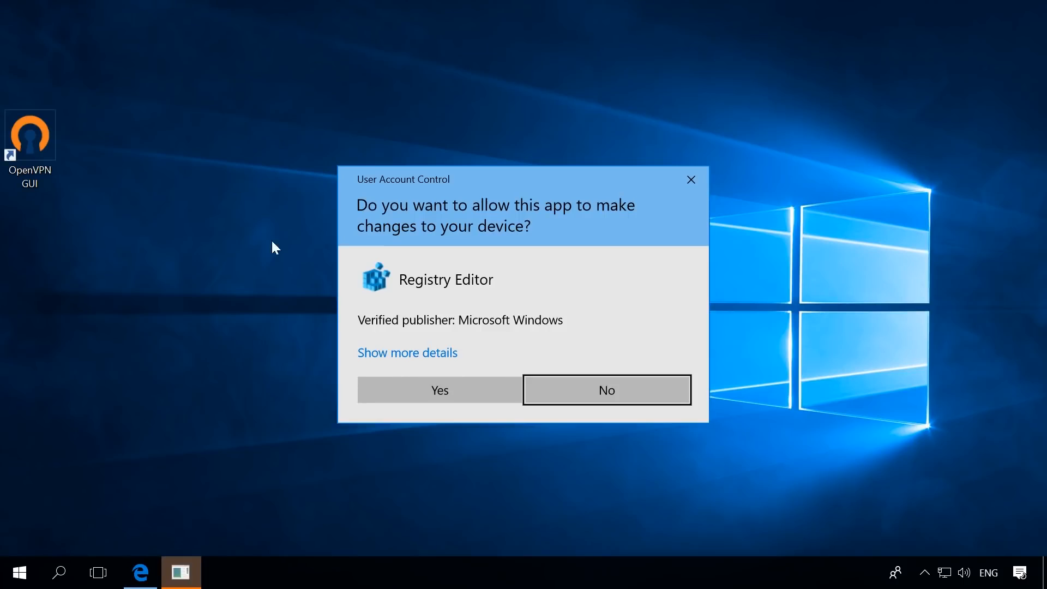
click(389, 387)
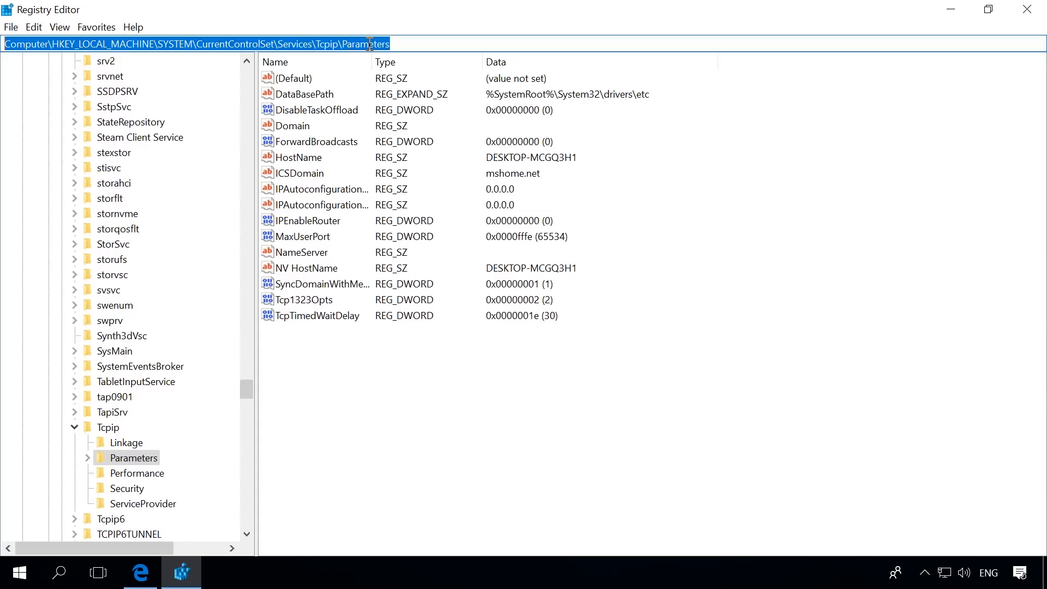
Set the IPEnableRouter value to 1 in HKEY_LOCAL_MACHINE\SYSTEM\CurrentControlSet\Services\Tcpip\Parameters
click(317, 221)
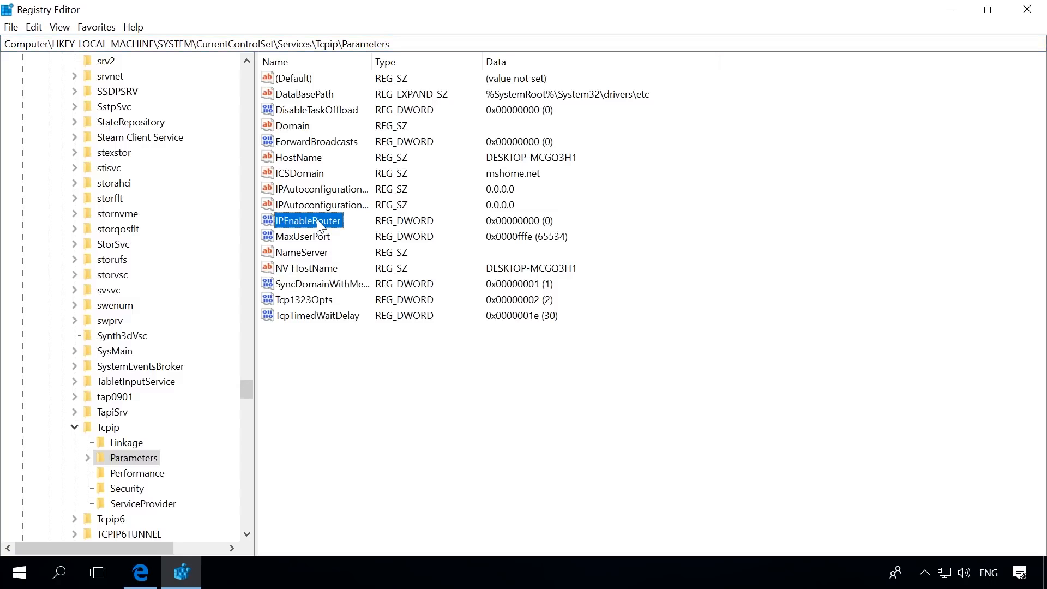
double_click(316, 220)
text(1)
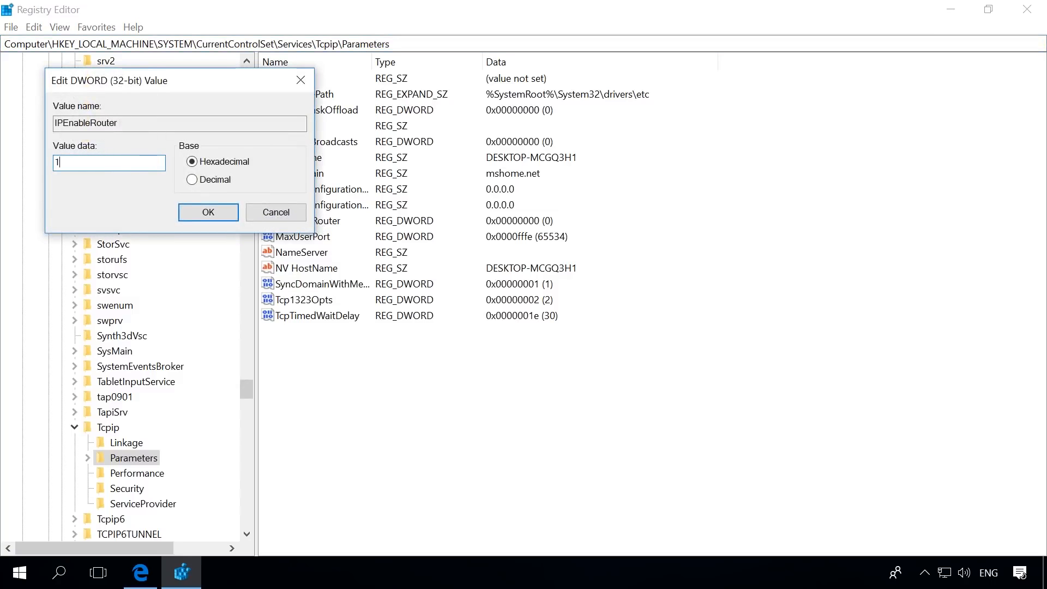
click(196, 214)
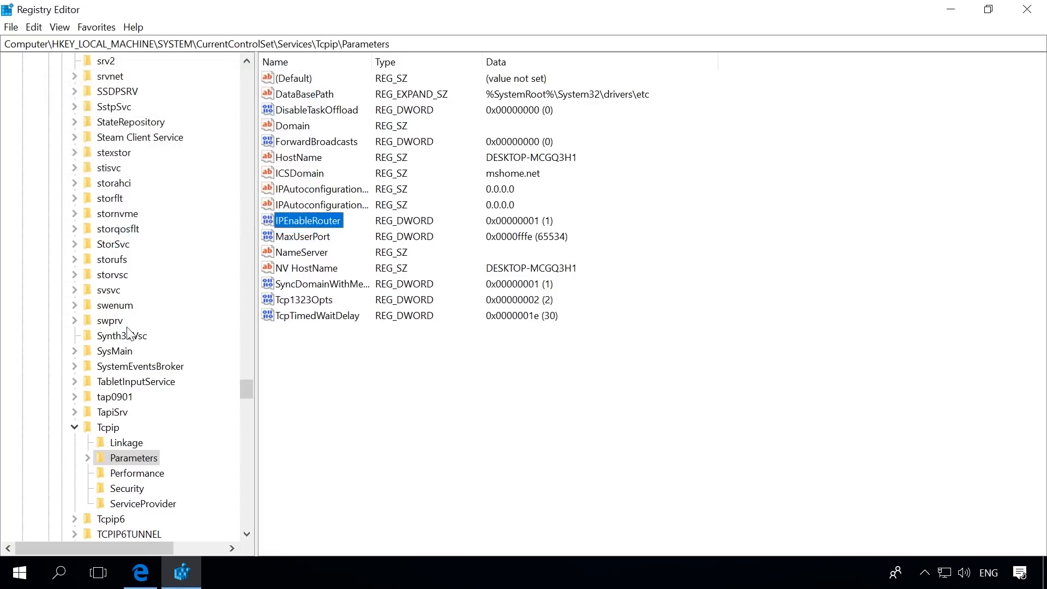
Restart the client computer without installing updates
click(19, 574)
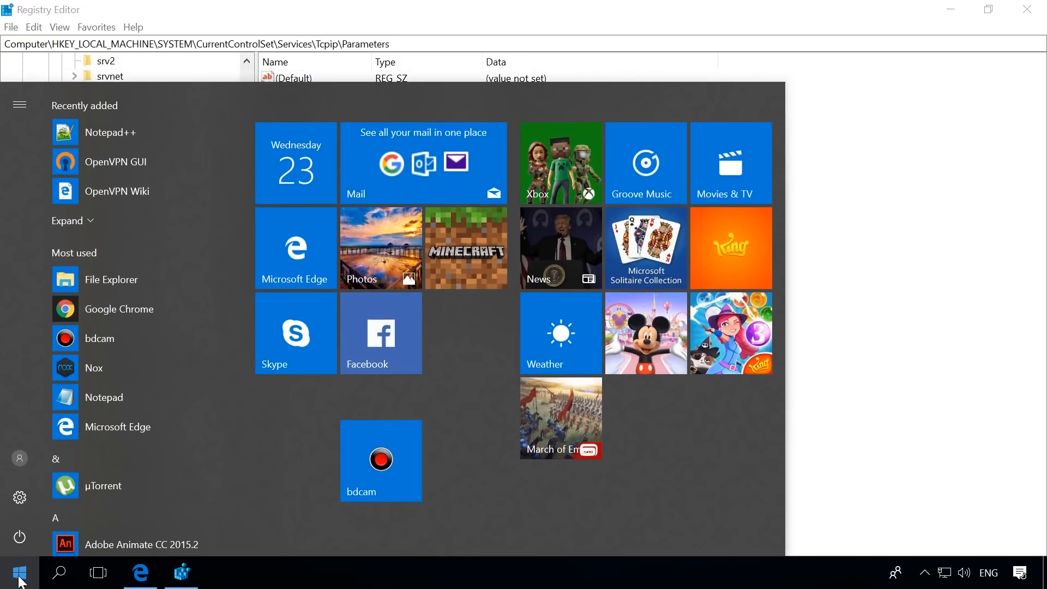
click(19, 543)
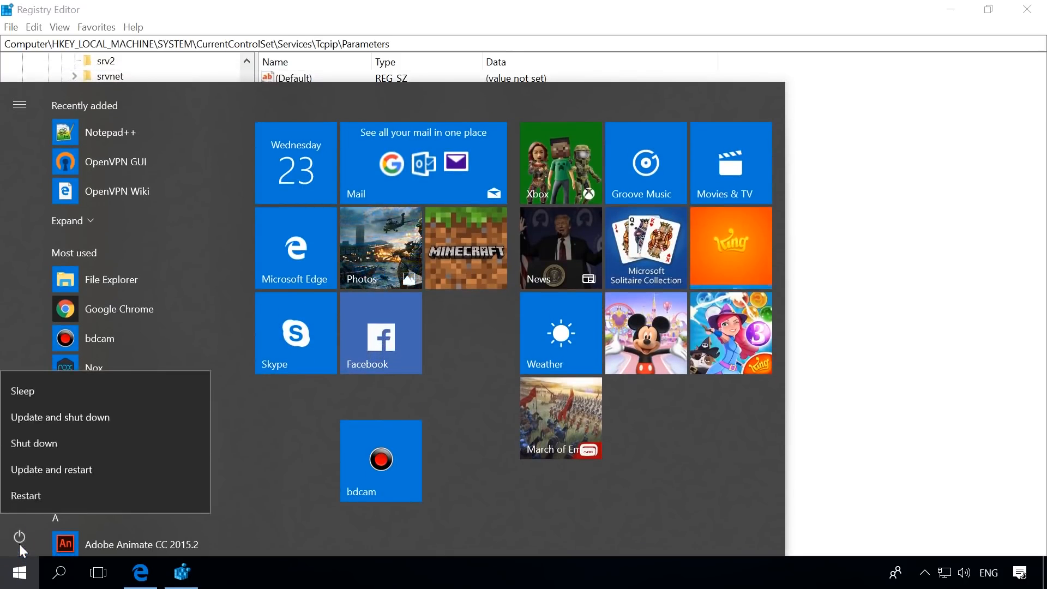
click(66, 496)
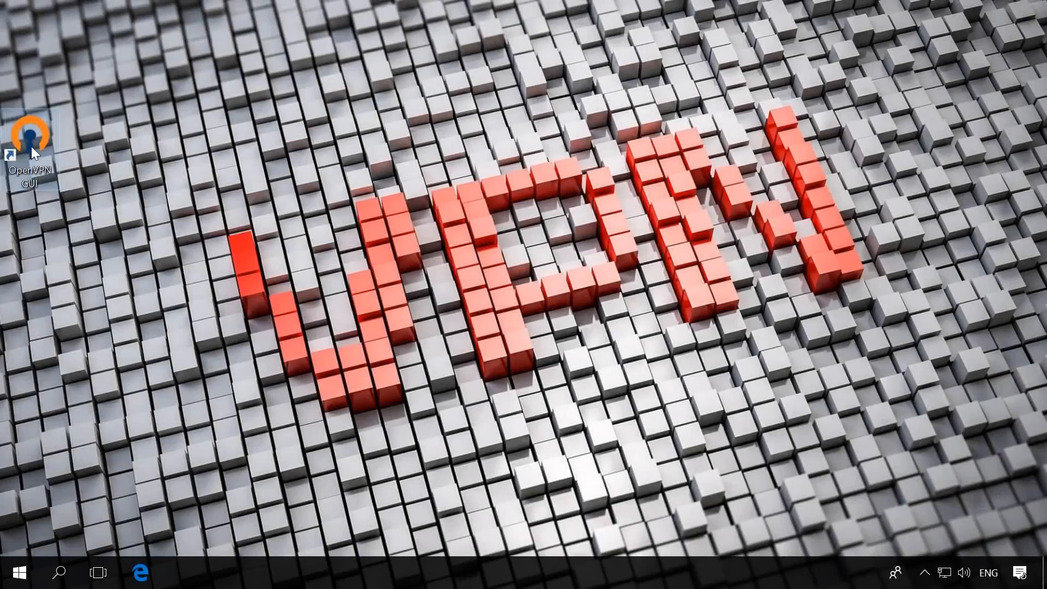
Start OpenVPN GUI on the server computer, move its tray icon into the always-visible notification area, and connect from it
double_click(31, 146)
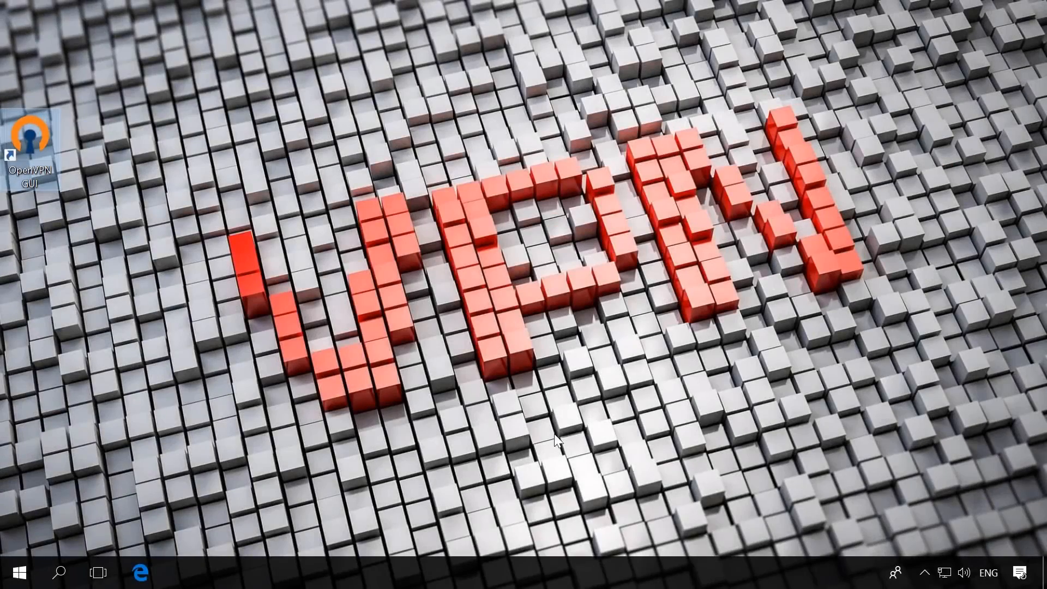
click(925, 573)
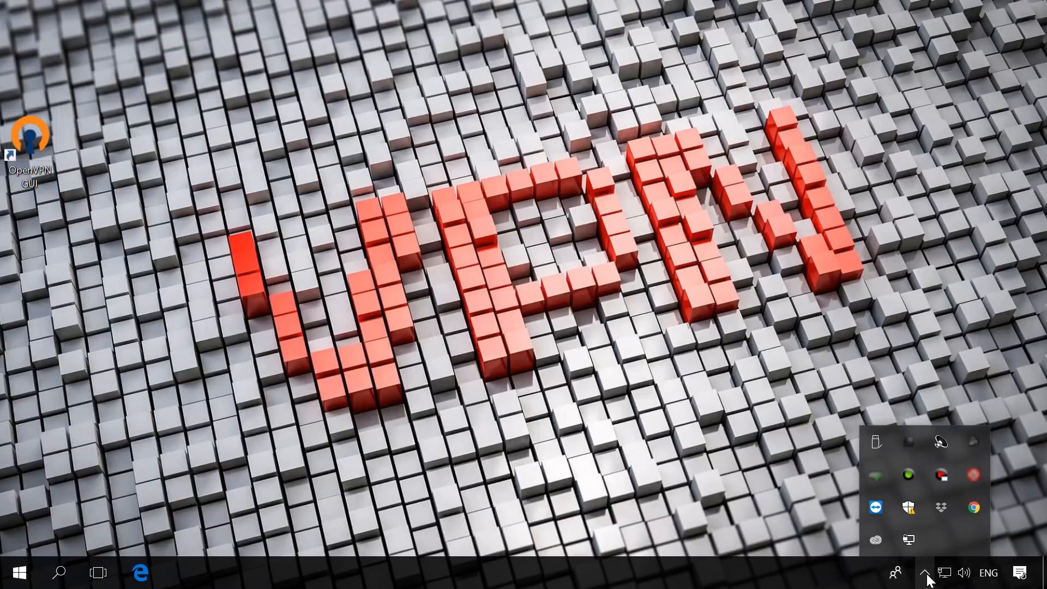
drag(909, 540, 927, 578)
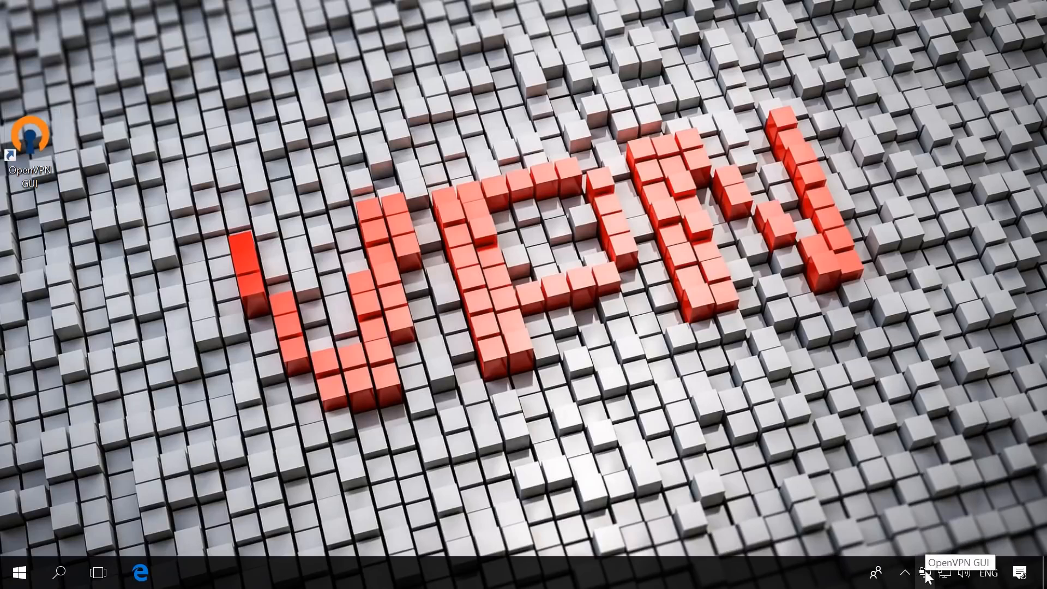
right_click(926, 572)
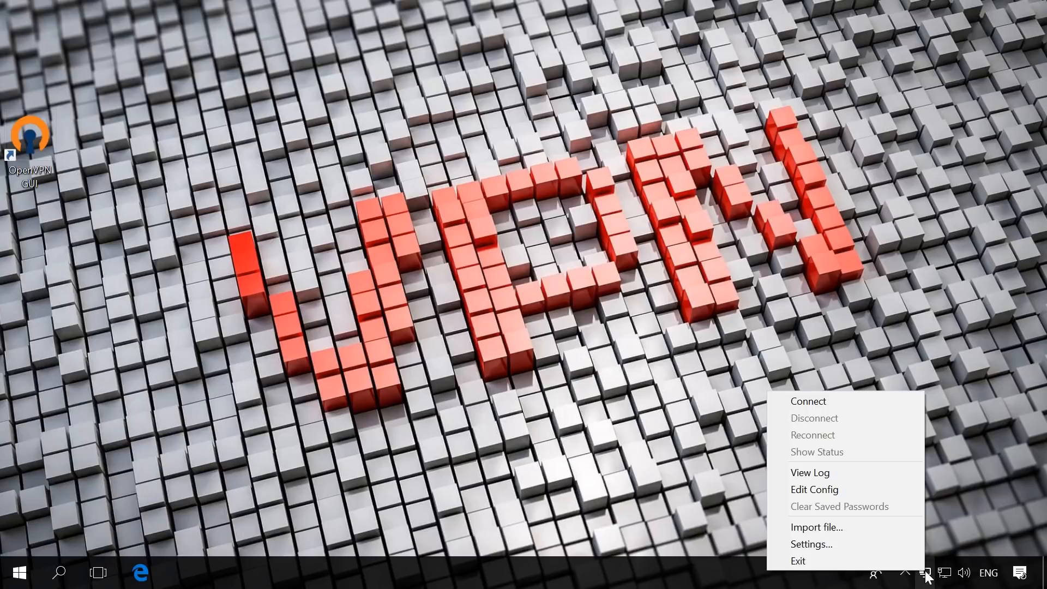
click(815, 402)
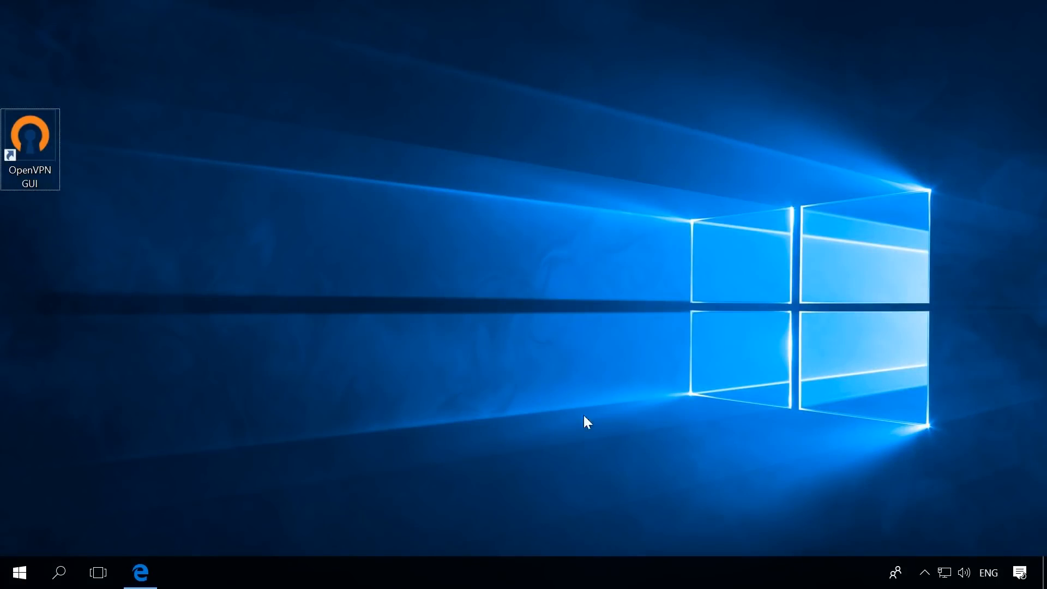
Start OpenVPN GUI on the client computer and connect to the VPN from its hidden tray icon
double_click(37, 159)
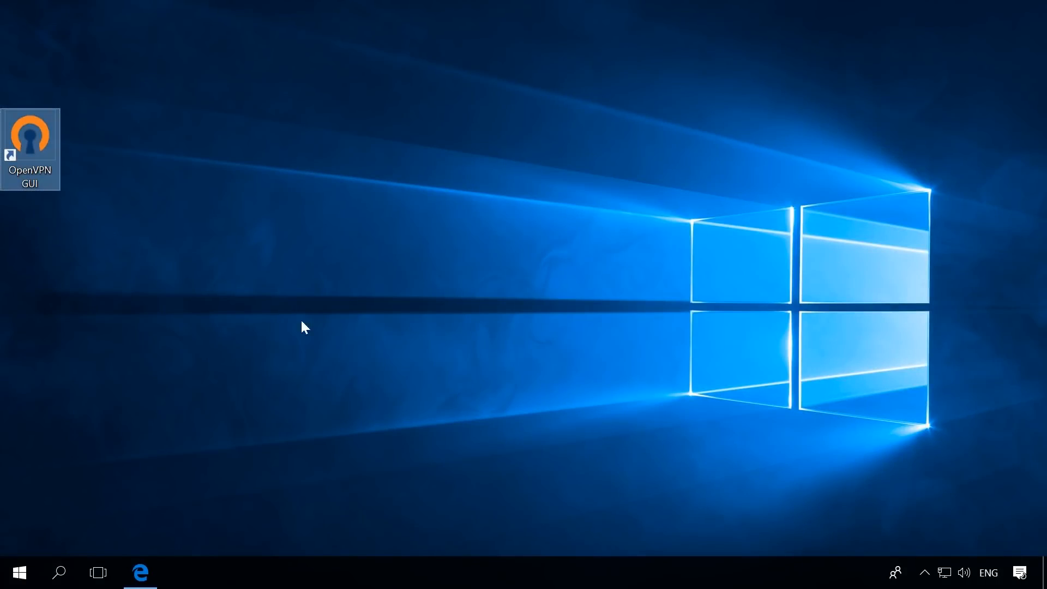
click(918, 565)
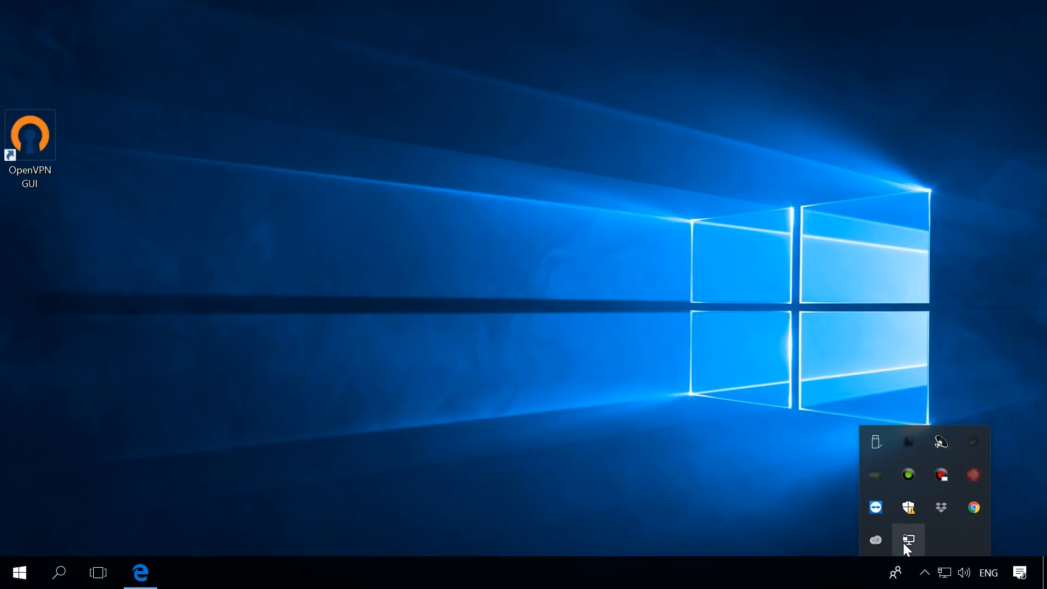
right_click(906, 542)
click(833, 374)
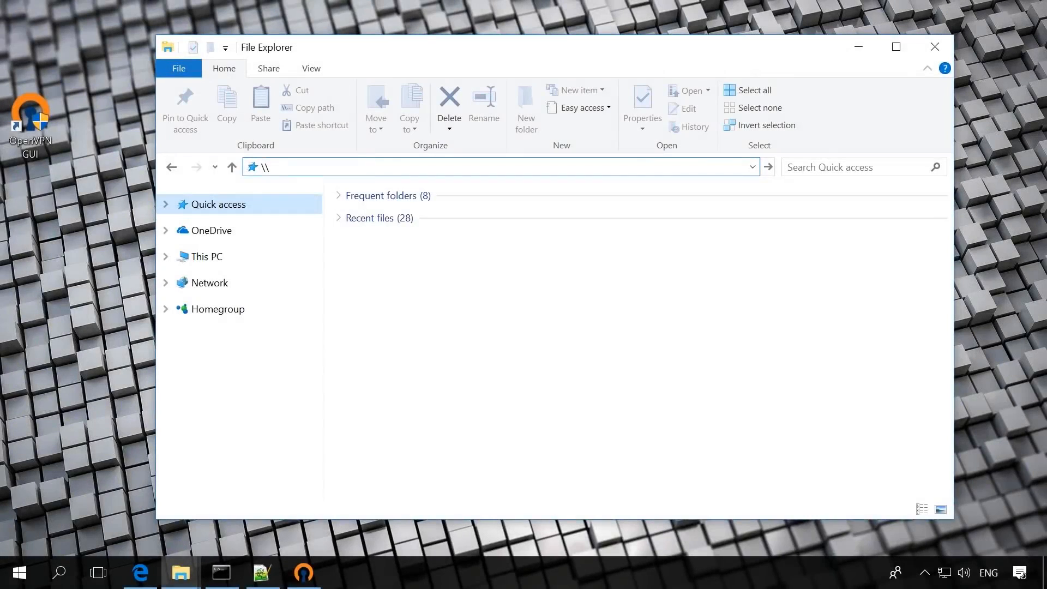
In File Explorer on the server computer, open the network address \\10.10.10.5 and browse to the client's shared Users\User folder
text(10.10.10.5)
key(Return)
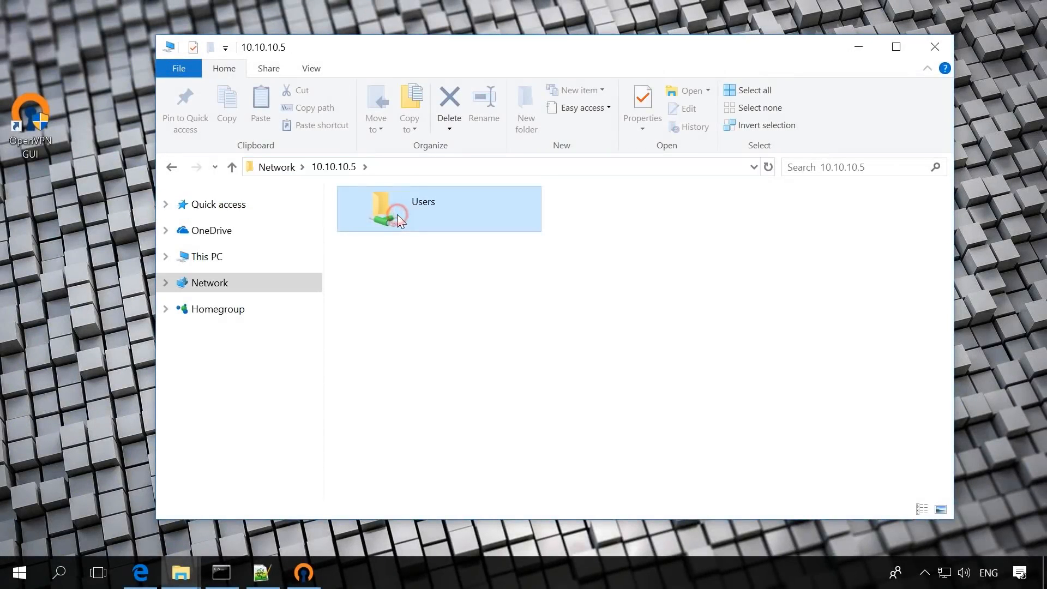
double_click(391, 212)
click(395, 240)
double_click(395, 240)
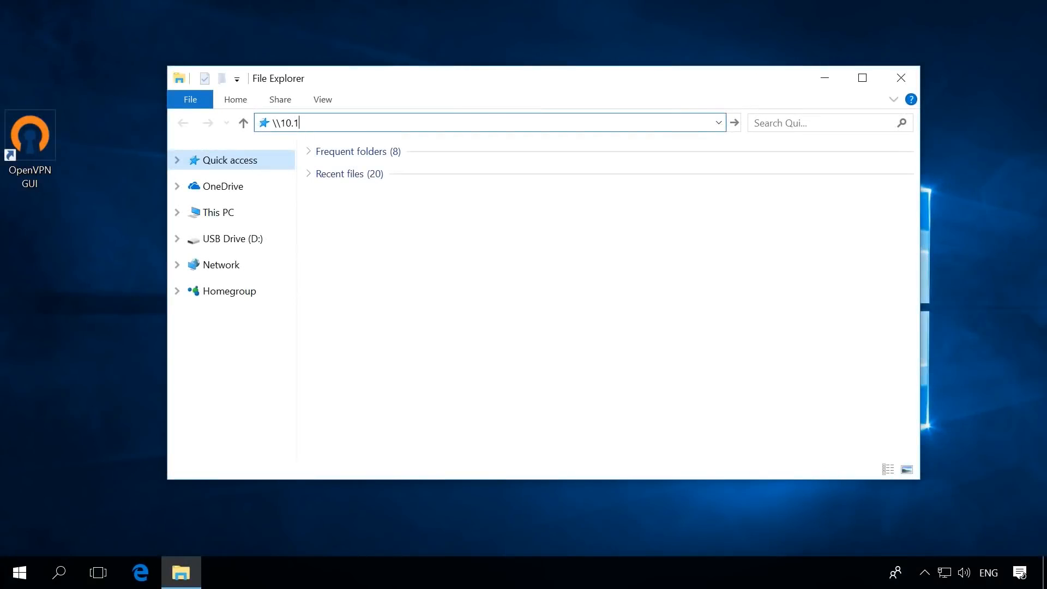
In File Explorer on the client computer, open the network address \\10.10.10.1 and view its shared Server folder
text(.10.10.1)
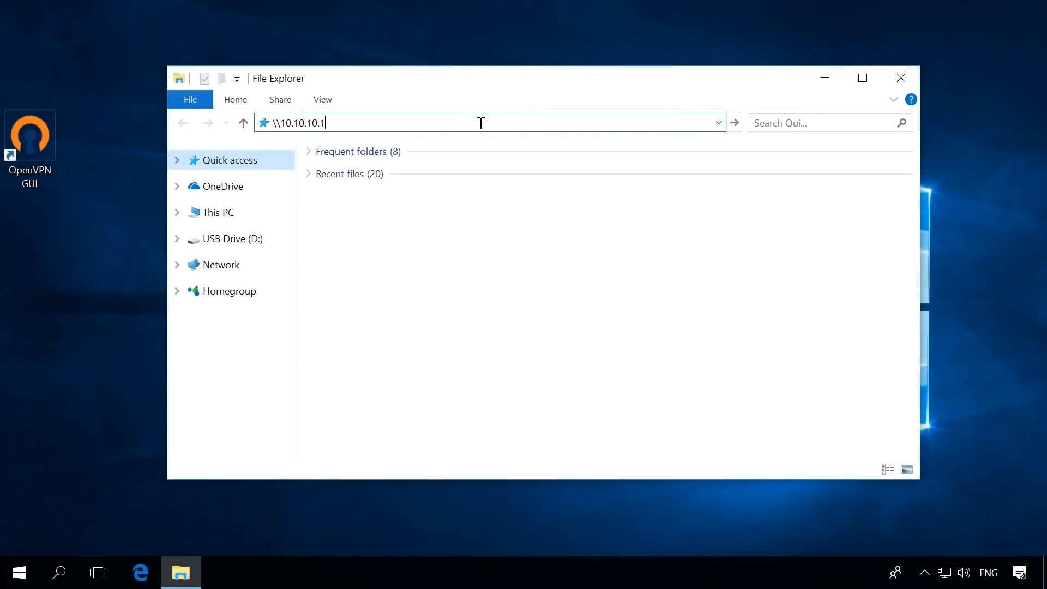
key(Return)
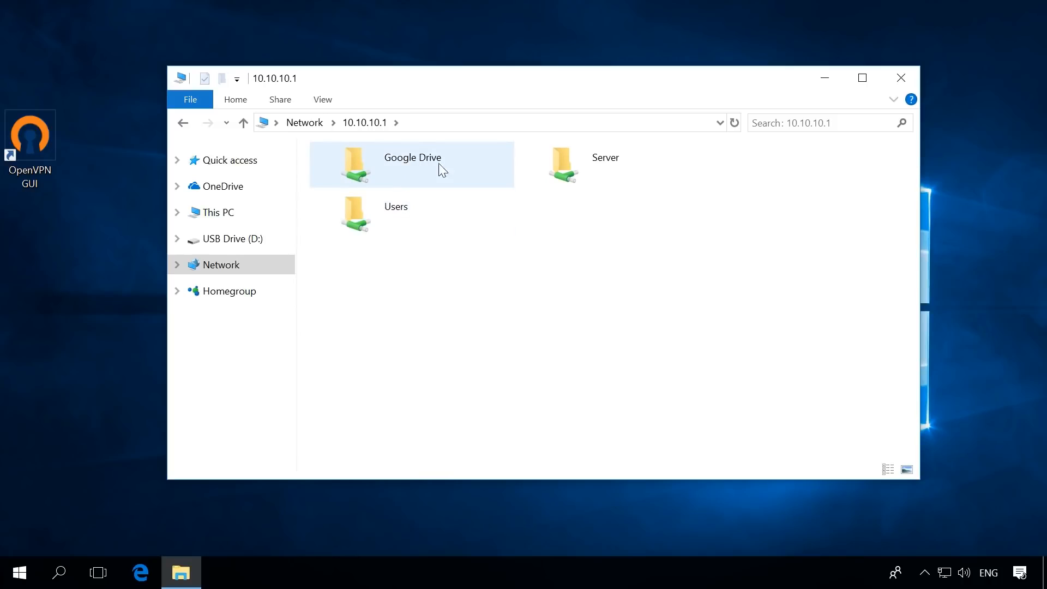
double_click(606, 159)
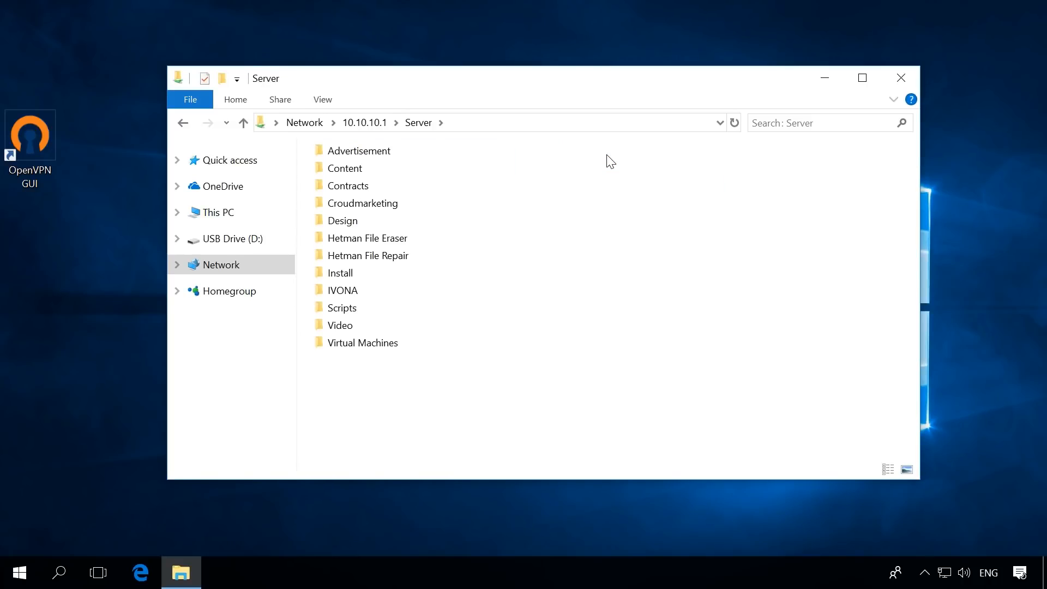